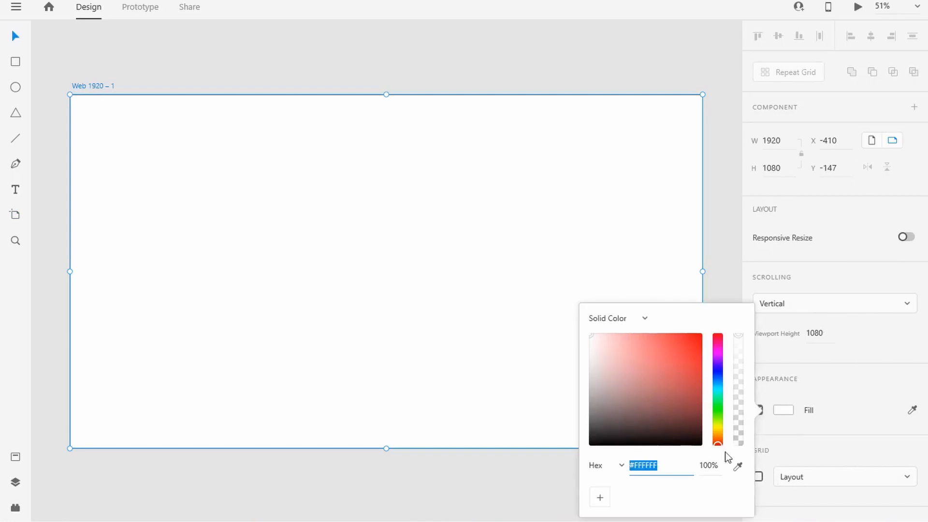
Step: Add the text "Logo" in the upper-left area of the artboard and set its font to Montserrat
left_click(730, 295)
left_click(17, 190)
left_click(156, 193)
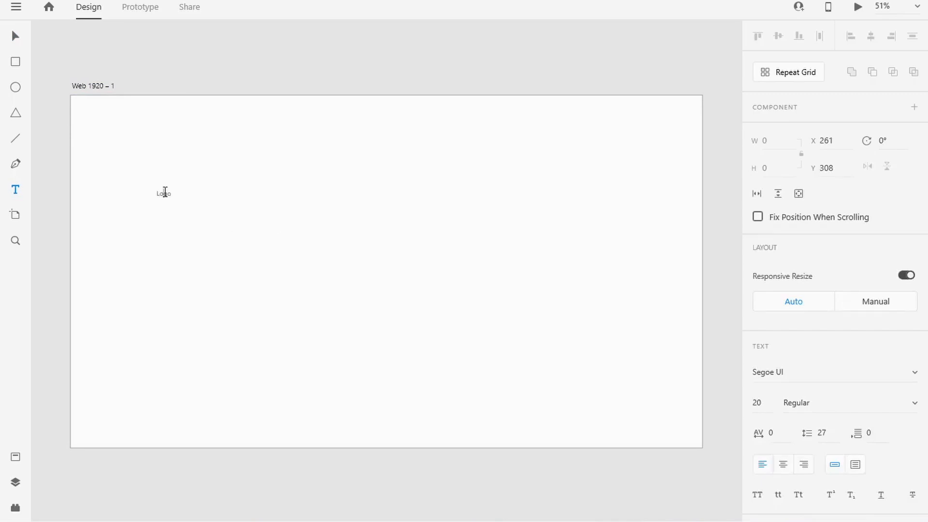
double_click(165, 192)
left_click(814, 365)
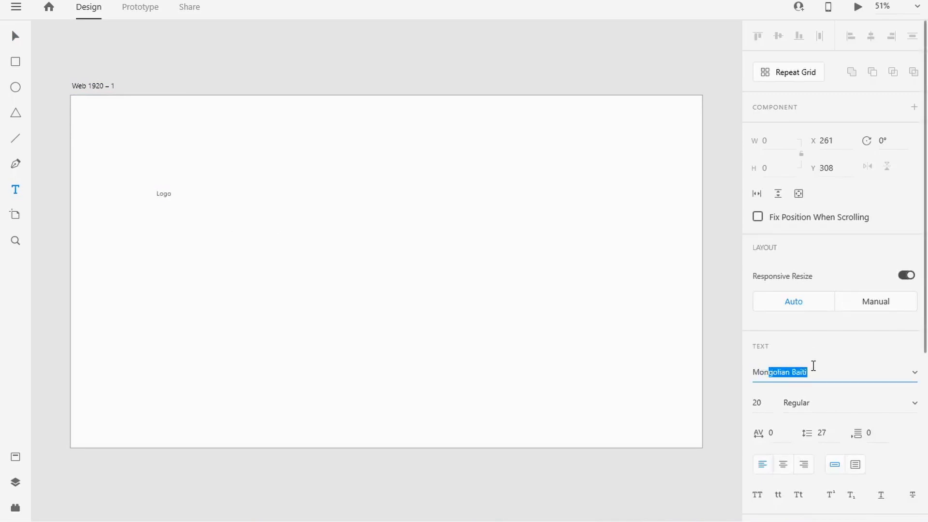
key("Return")
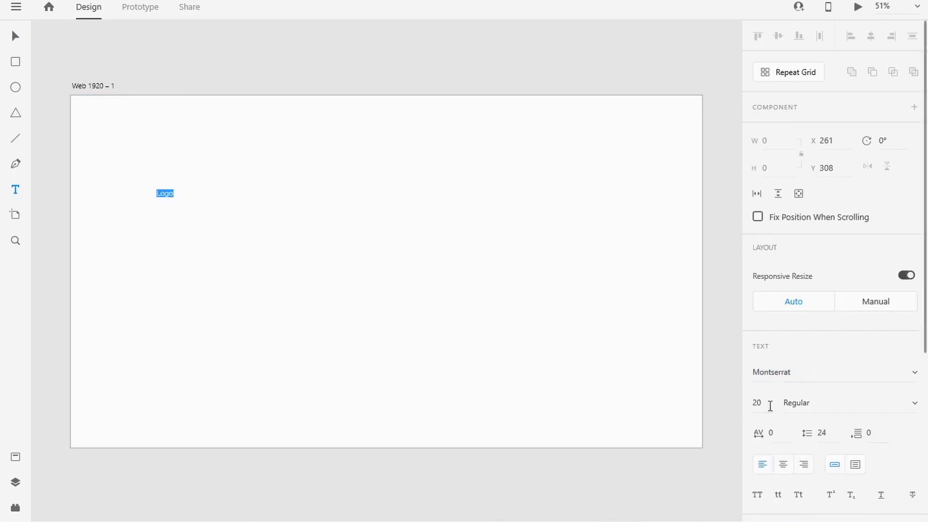
Step: Set the Logo text to size 60 with the Black weight
key("shift+Up")
key("shift+Up")
key("shift+Up")
key("shift+Up")
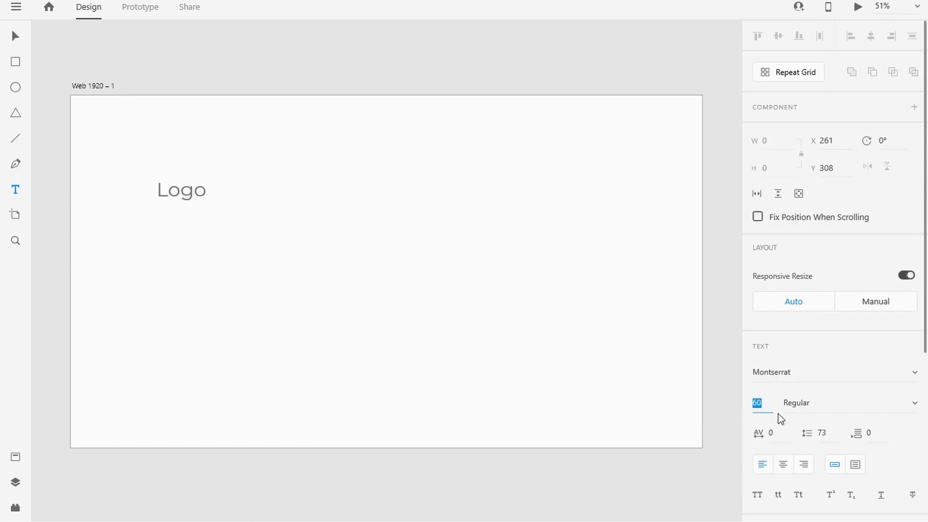
left_click(913, 401)
left_click(822, 506)
Step: Fill the Logo text with black and move it up into the header area of the artboard
scroll(870, 387, "down", 5)
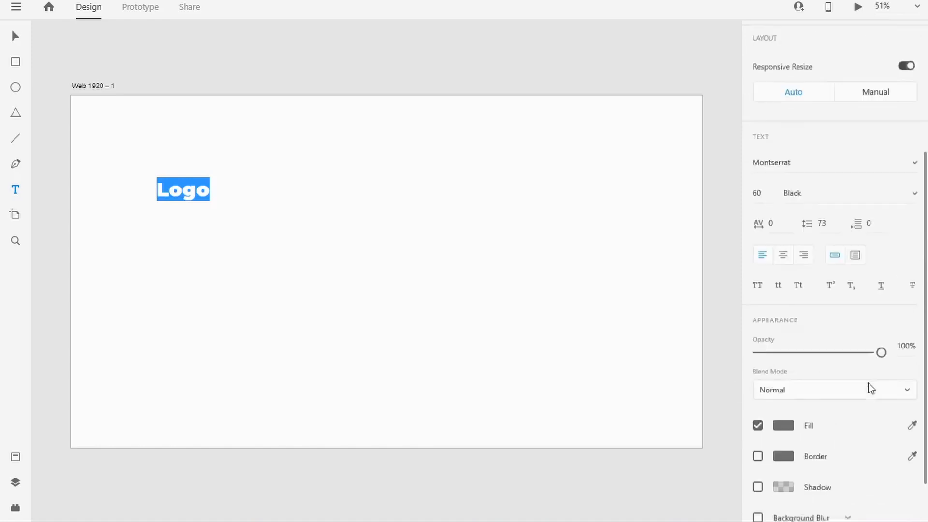
left_click(784, 378)
left_click_drag(589, 409, 585, 413)
left_click(725, 246)
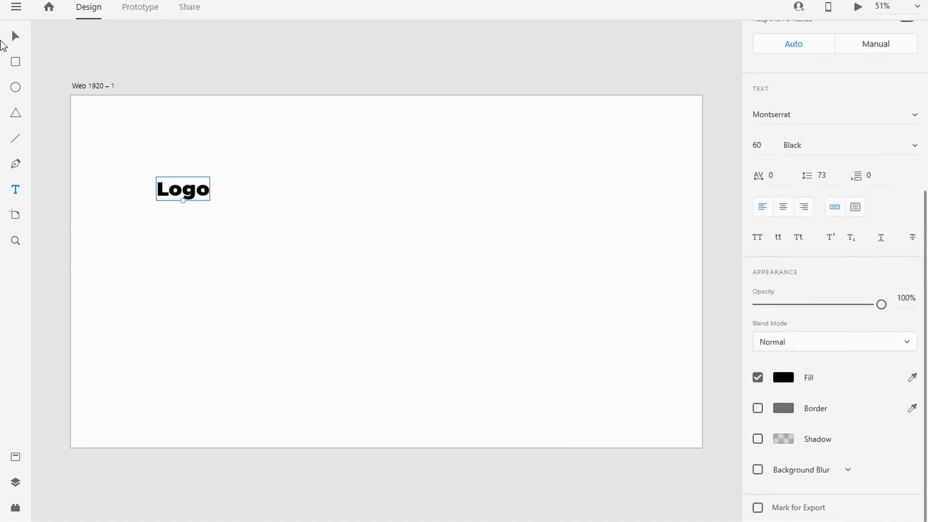
left_click_drag(178, 195, 182, 124)
left_click(572, 307)
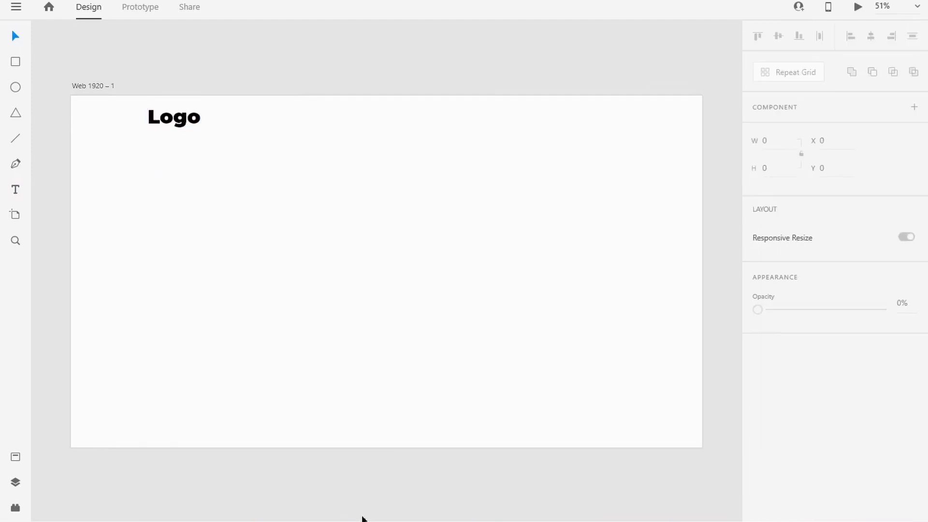
Step: Bring in the open-menu icon from the assets folder, shrink it to header size and place it at the header's right end
left_click(387, 514)
left_click_drag(389, 123, 530, 87)
left_click_drag(626, 172, 484, 214)
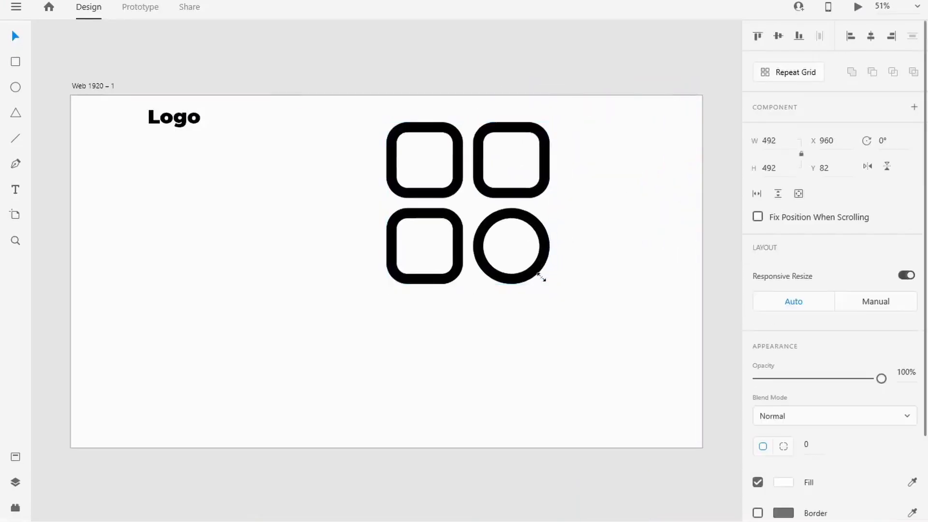
left_click_drag(545, 277, 449, 141)
left_click_drag(388, 139, 629, 125)
left_click(600, 147)
Step: Draw a rectangle about 345 by 73 and place it in the header just left of the menu icon
left_click_drag(301, 193, 415, 221)
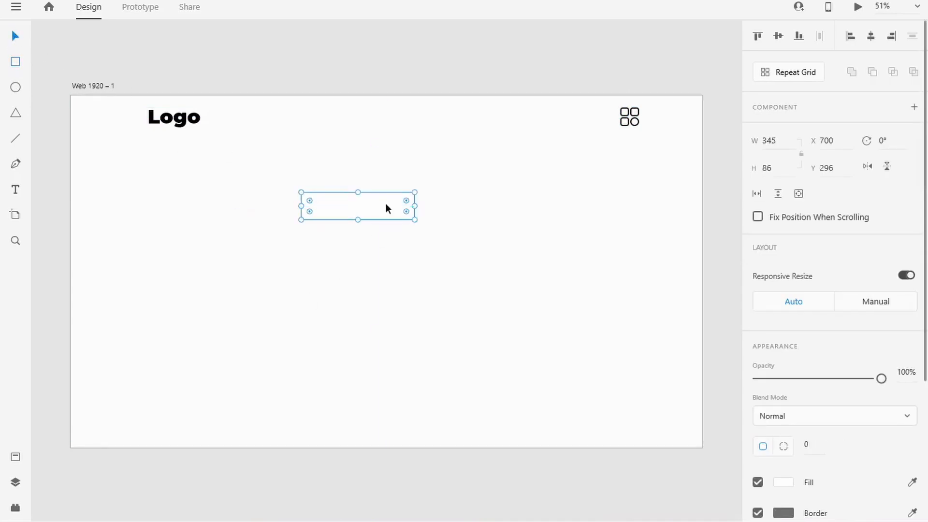
left_click_drag(386, 209, 542, 129)
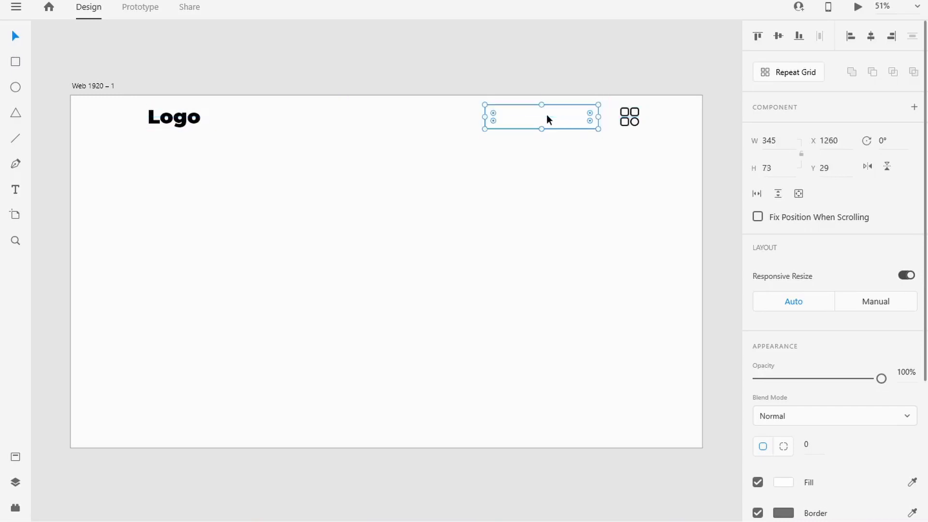
left_click(639, 146)
left_click_drag(624, 121, 623, 122)
left_click(567, 117)
left_click(550, 195)
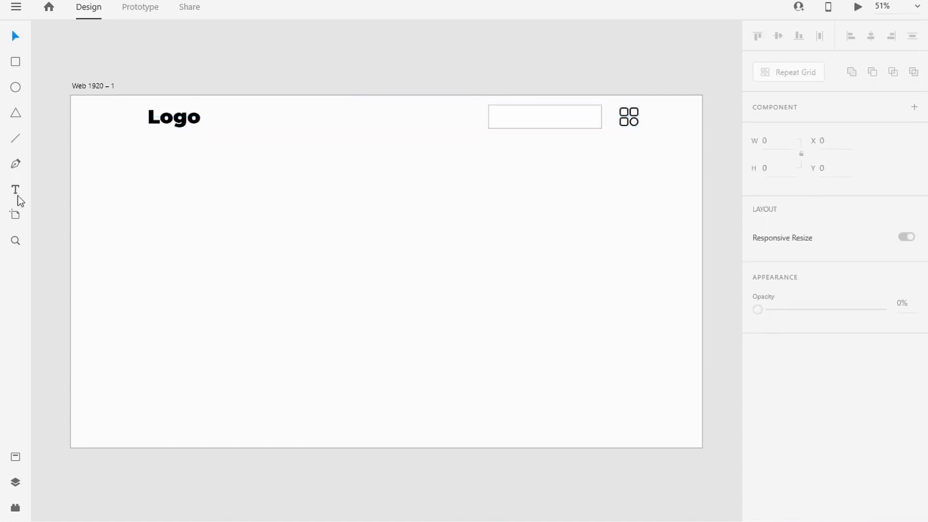
Step: Add the text "Start your Project" over the header rectangle
left_click(509, 121)
type("Sta")
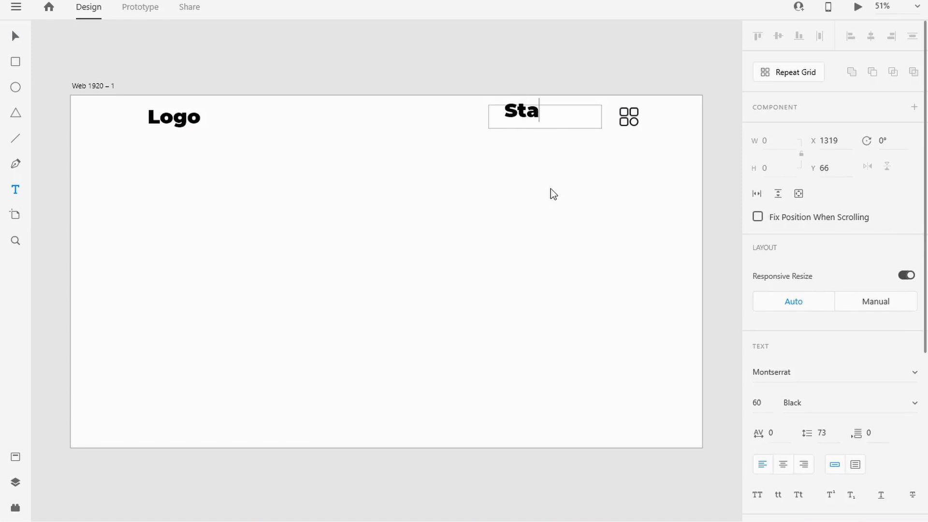
type("rt your B")
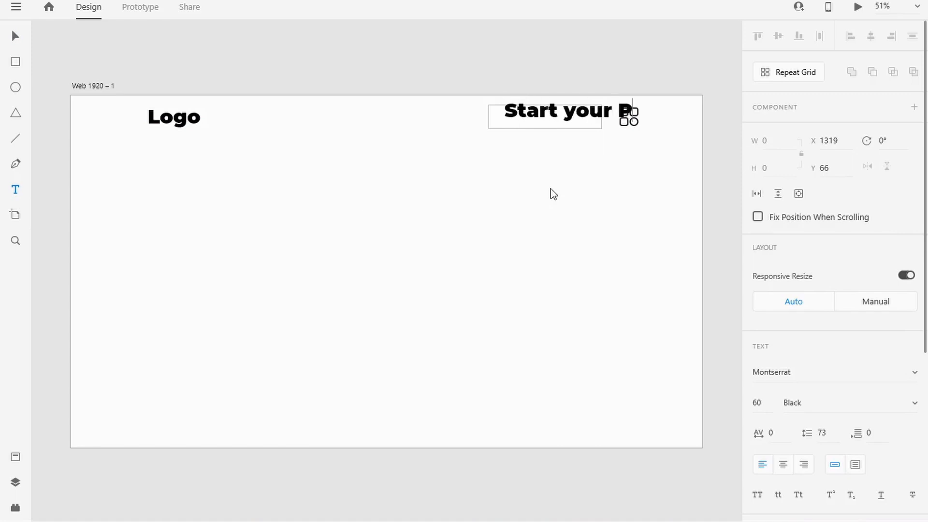
type("roject")
Step: Set the "Start your Project" text to size 28 with the Medium weight
key("ctrl+a")
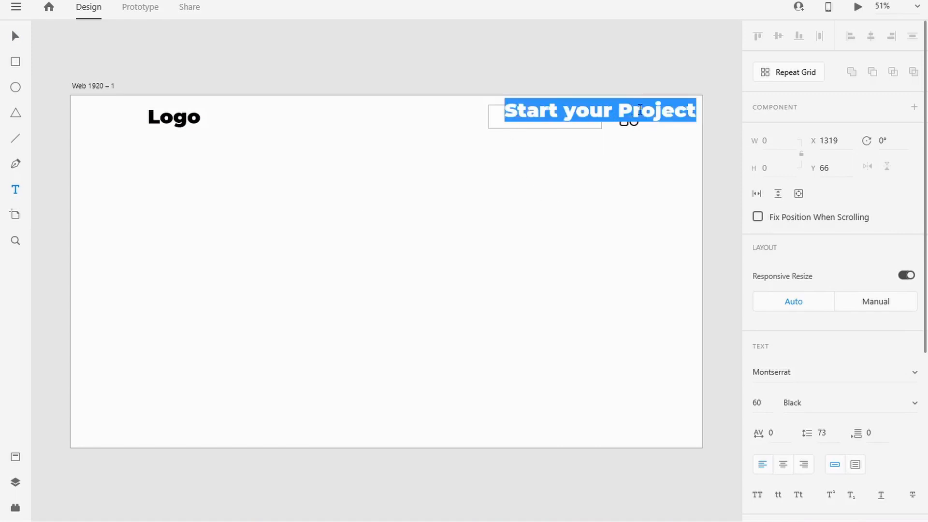
scroll(759, 246, "down", 3)
left_click(757, 252)
type("28")
key("Return")
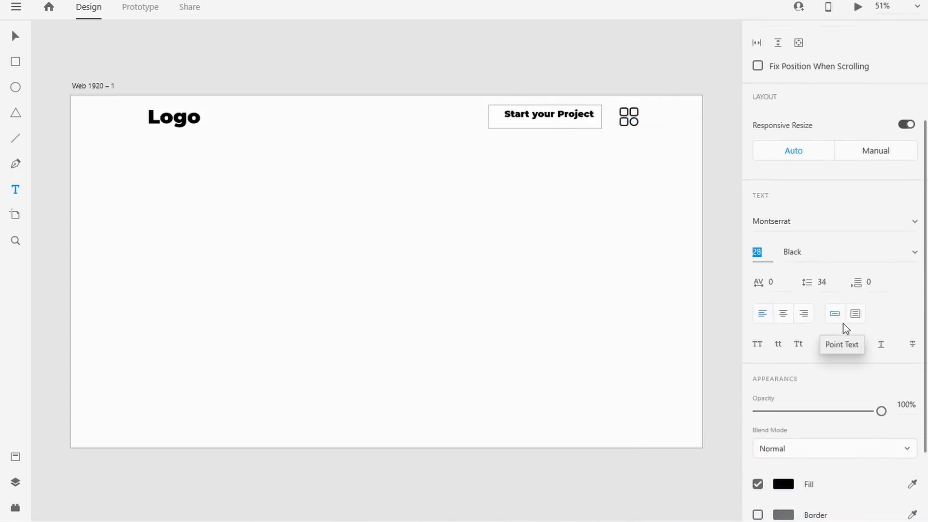
key("Down")
key("Up")
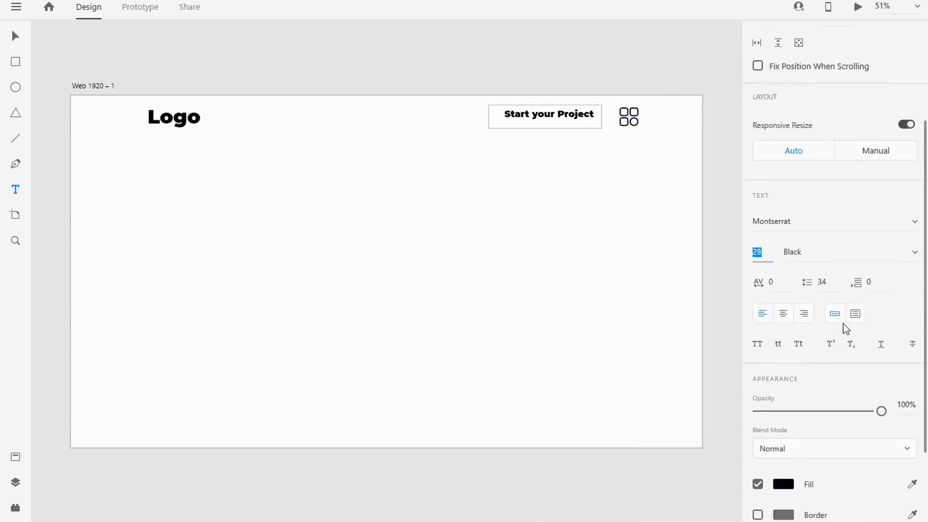
left_click(914, 256)
left_click(872, 175)
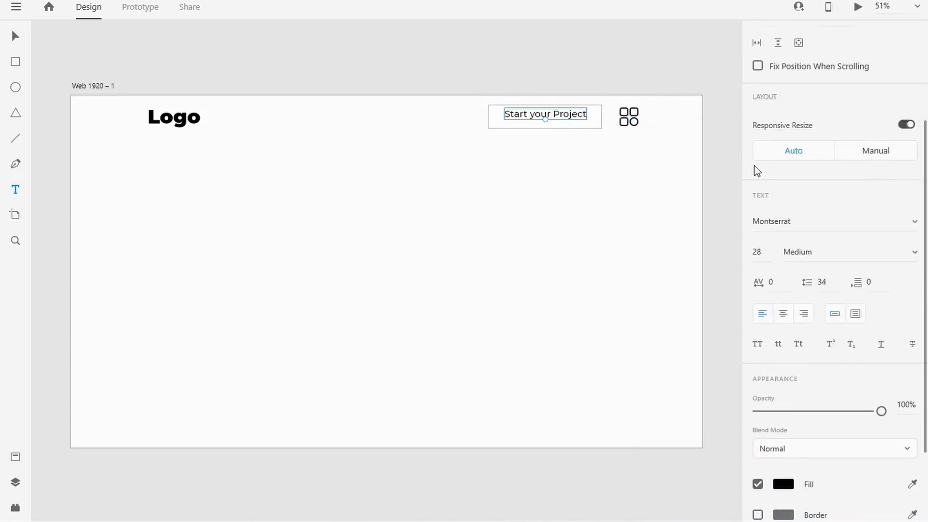
Step: Set the weight of the "Start your Project" text to Bold
left_click(514, 113)
key("ctrl+a")
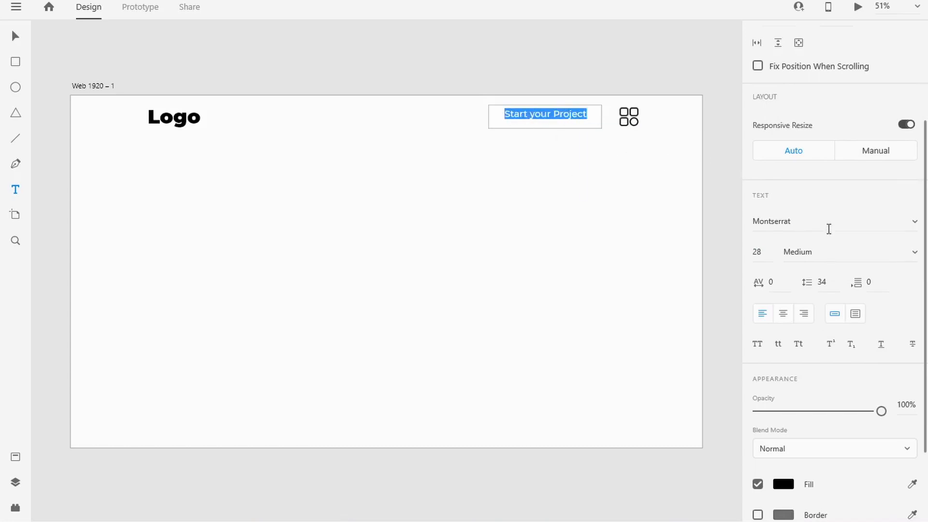
left_click(850, 253)
left_click(913, 256)
left_click(856, 270)
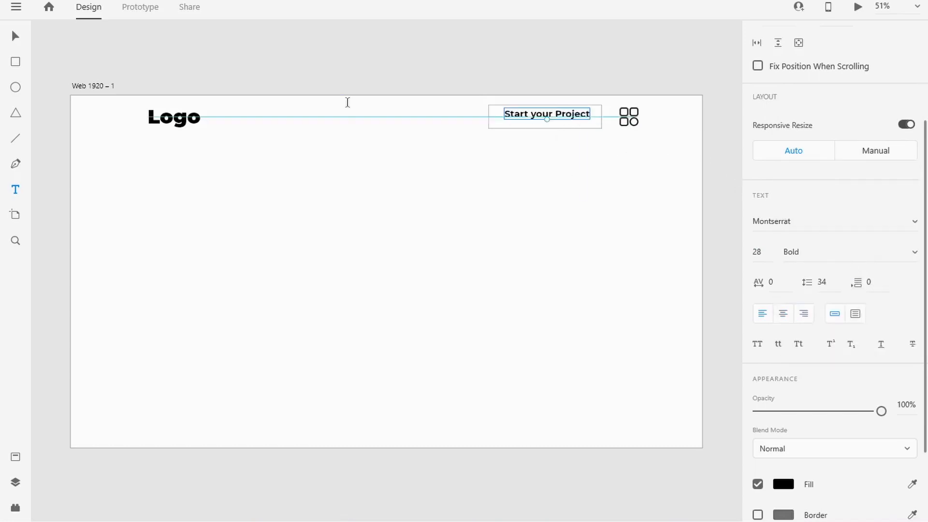
Step: Center the "Start your Project" text inside the header rectangle
key("Escape")
left_click_drag(562, 116, 562, 119)
left_click(574, 151)
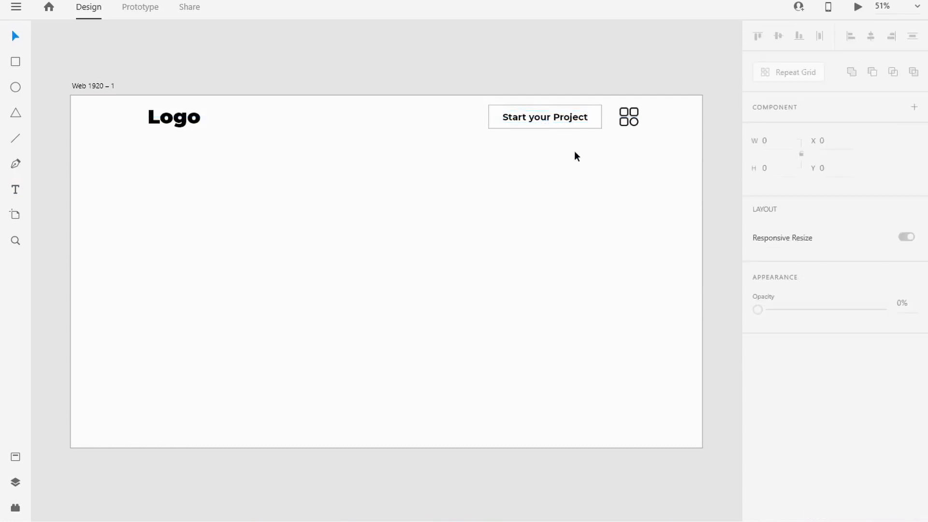
Step: Change the weight of the header button's text to Medium
left_click(564, 117)
left_click(560, 151)
left_click(555, 117)
left_click(561, 160)
left_click(570, 117)
scroll(860, 290, "down", 3)
left_click(897, 257)
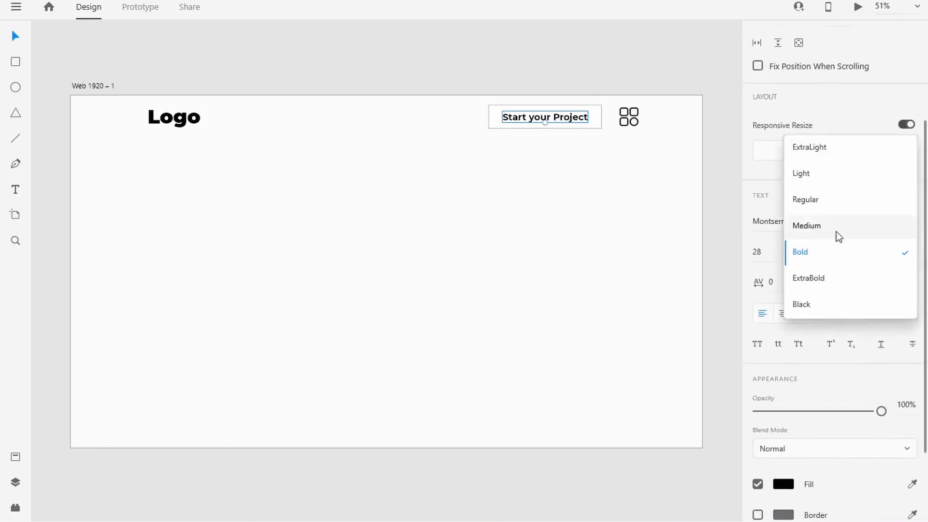
left_click(837, 236)
left_click(607, 203)
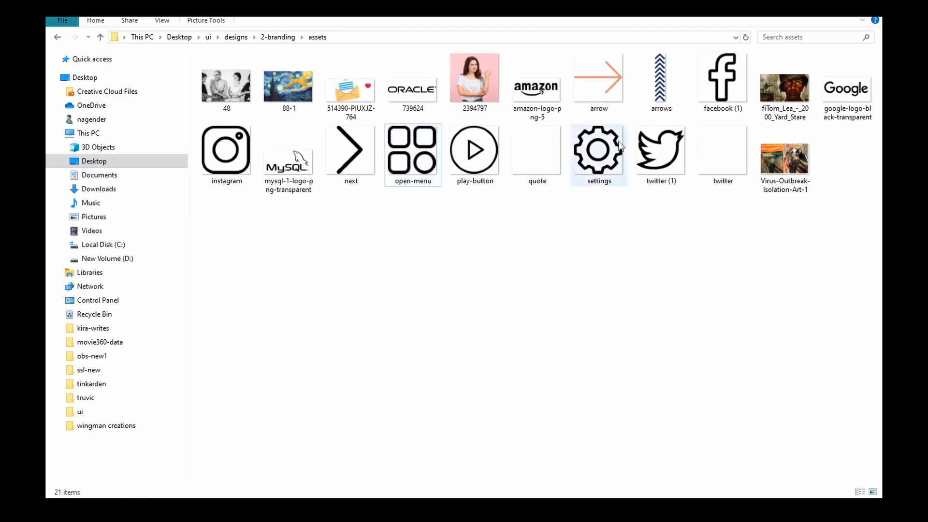
Step: Place the facebook (1), twitter (1) and instagram images from the assets folder onto the artboard
left_click_drag(722, 77, 612, 472)
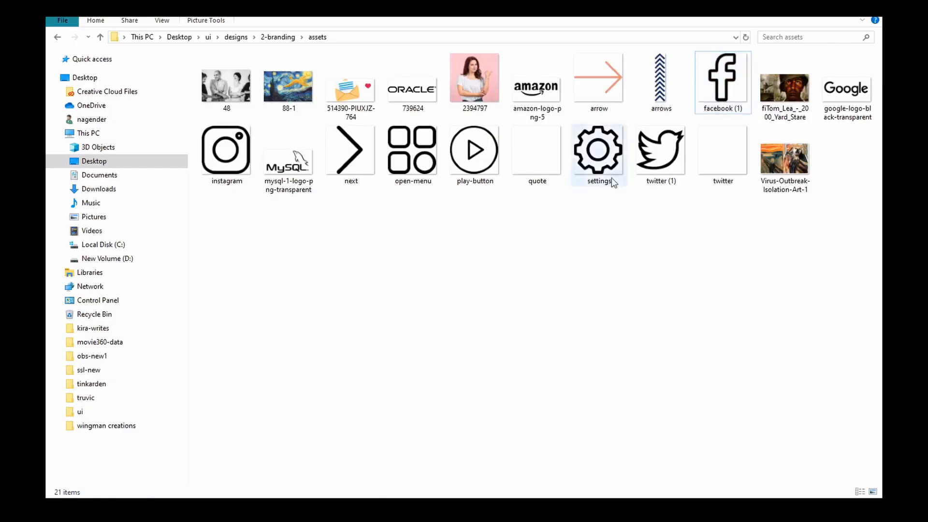
left_click_drag(661, 149, 601, 495)
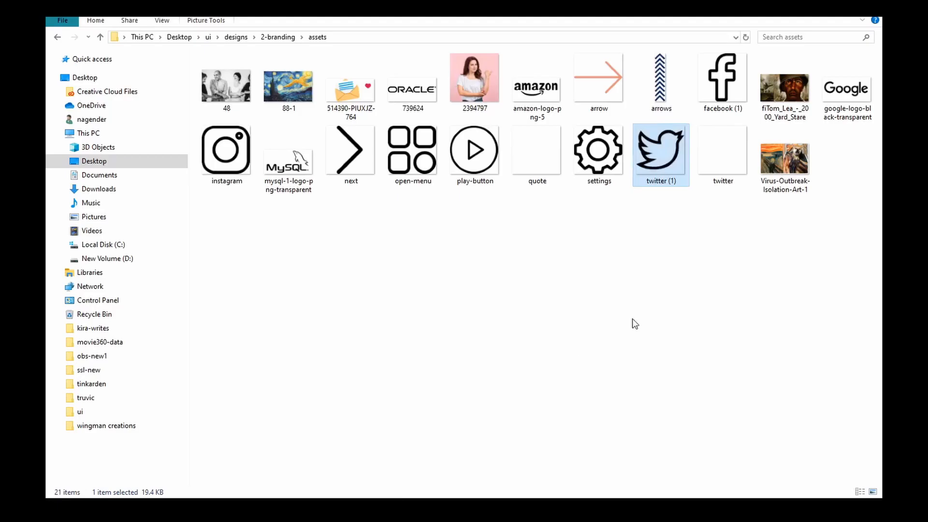
left_click_drag(226, 149, 608, 481)
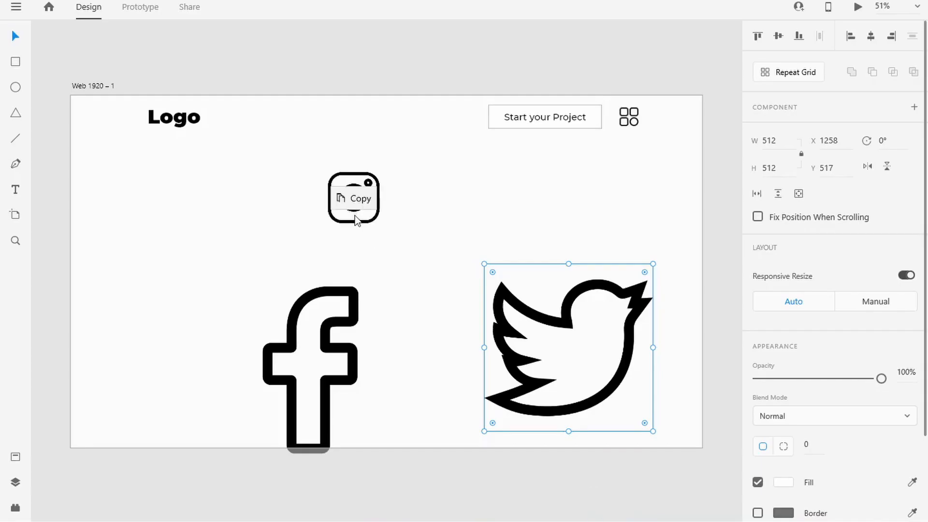
left_click_drag(352, 201, 439, 295)
Step: Shrink the Facebook icon to 45 by 45 and place it near the artboard's left edge
left_click_drag(301, 353, 145, 231)
left_click_drag(224, 179, 94, 241)
left_click(121, 258)
left_click(87, 248)
Step: Resize the Instagram and Twitter icons to 45 by 45 and stack them below the Facebook icon
left_click(393, 315)
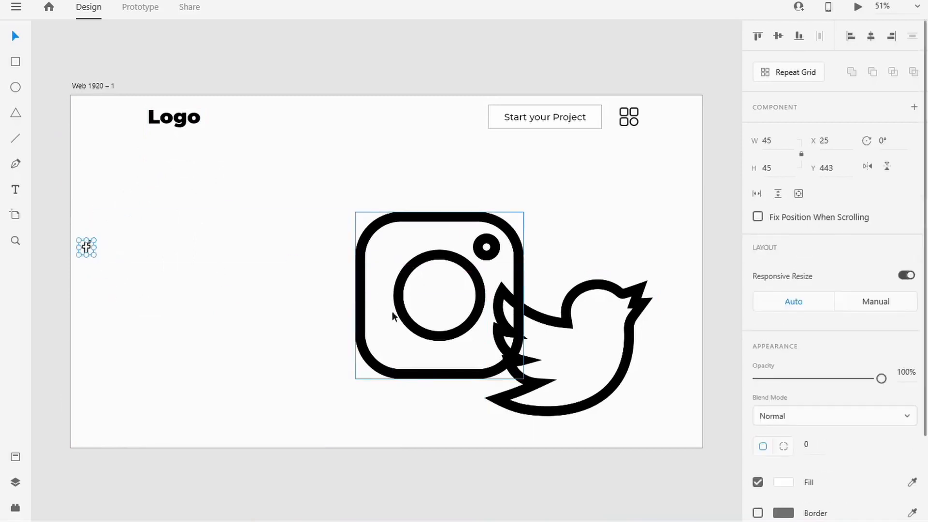
left_click_drag(393, 315, 172, 365)
type("45")
key("Return")
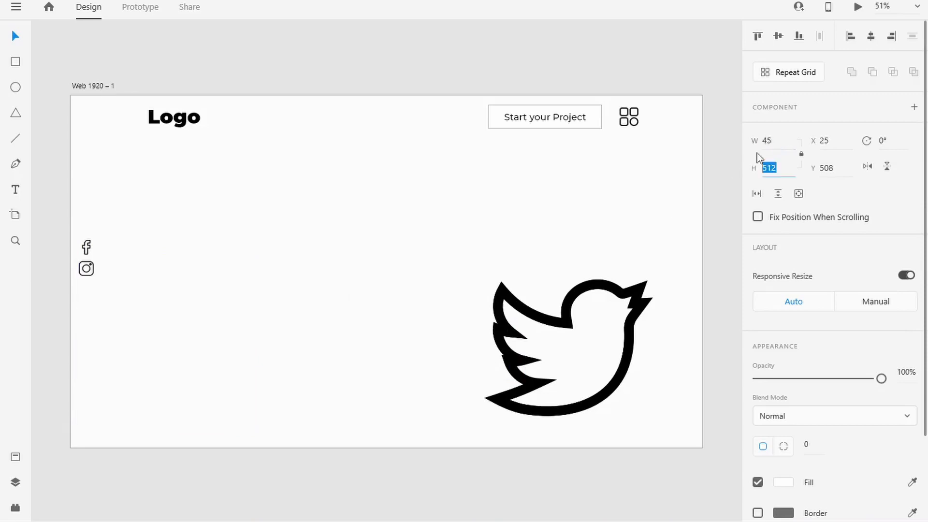
left_click_drag(565, 305, 163, 429)
key("Tab")
Step: Move the Instagram and Twitter icons down to space the three social icons evenly
scroll(64, 262, "up", 5)
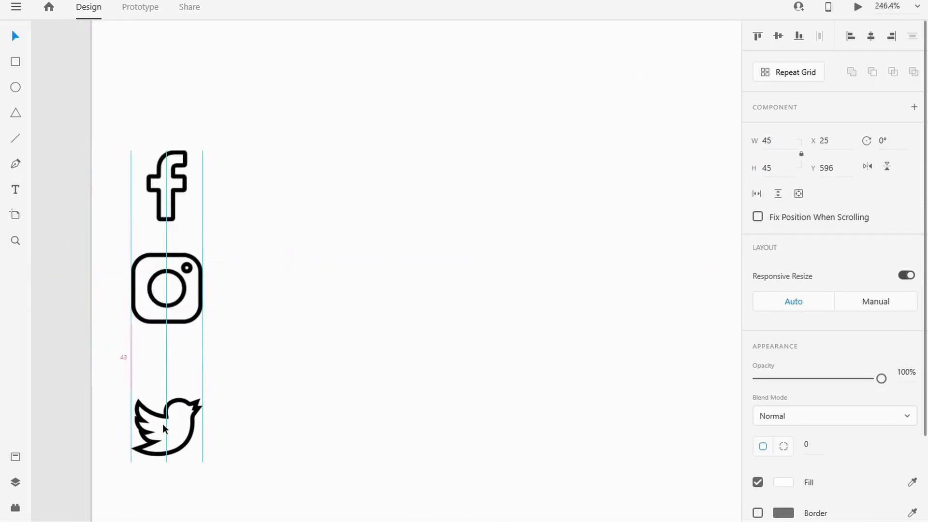
left_click_drag(168, 288, 168, 322)
left_click_drag(172, 437, 172, 467)
left_click(466, 390)
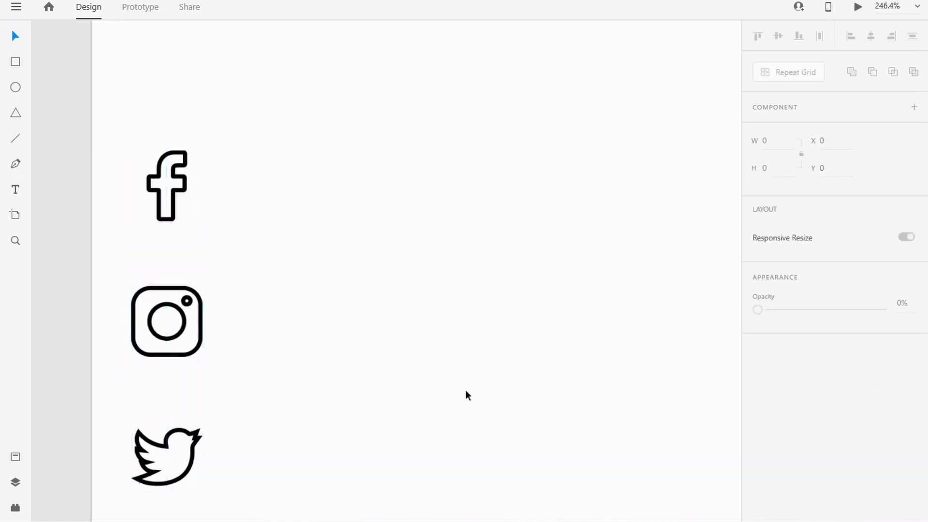
Step: Shift the three social icons together to the right, to X 39
scroll(465, 390, "down", 5)
left_click_drag(570, 397, 263, 365)
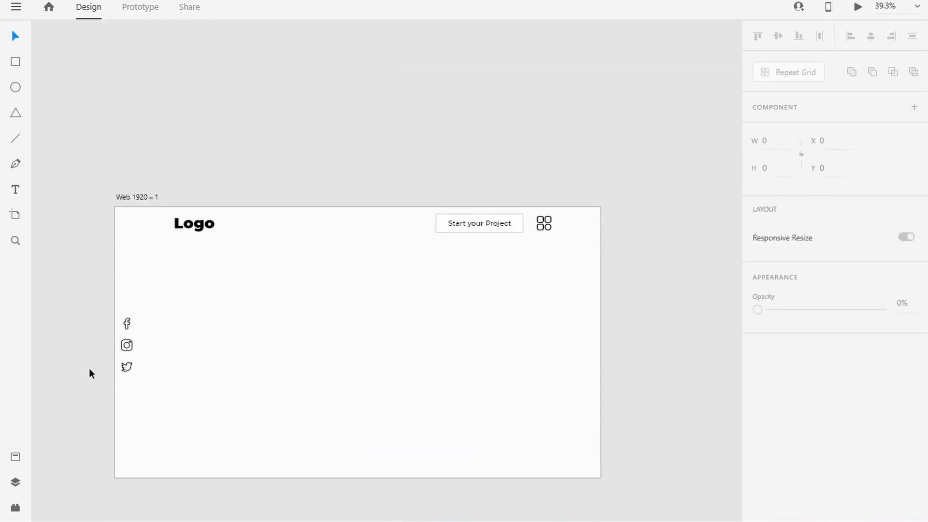
scroll(89, 371, "up", 4)
left_click_drag(321, 66, 259, 424)
left_click_drag(271, 246, 289, 245)
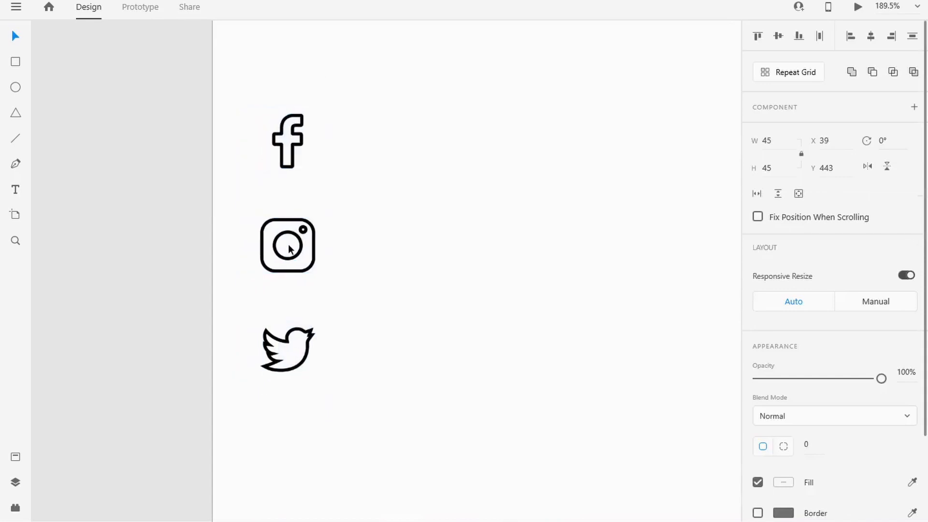
left_click(486, 300)
Step: Draw a vertical line about 217 tall to the right of the social icons, spanning the height of the stack
scroll(486, 300, "down", 5)
left_click_drag(614, 310, 302, 320)
scroll(84, 319, "up", 1)
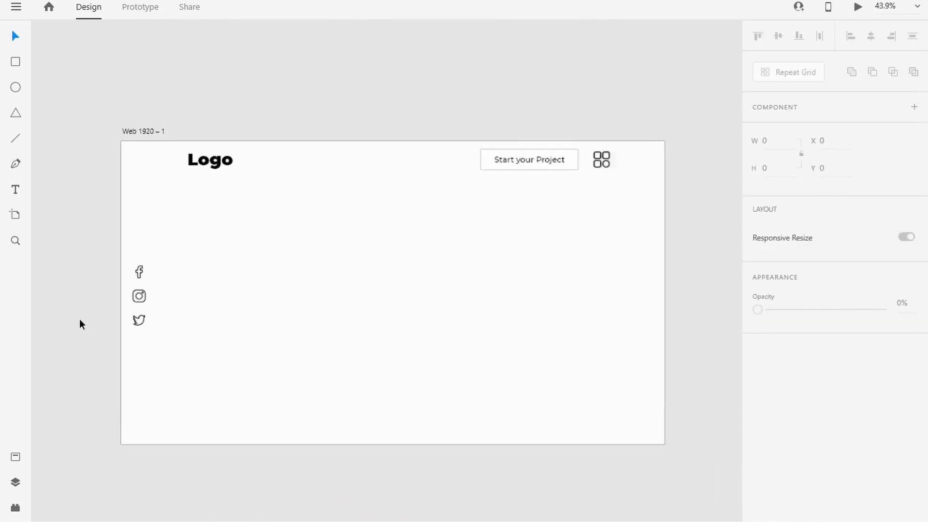
scroll(79, 324, "up", 2)
left_click_drag(200, 238, 200, 332)
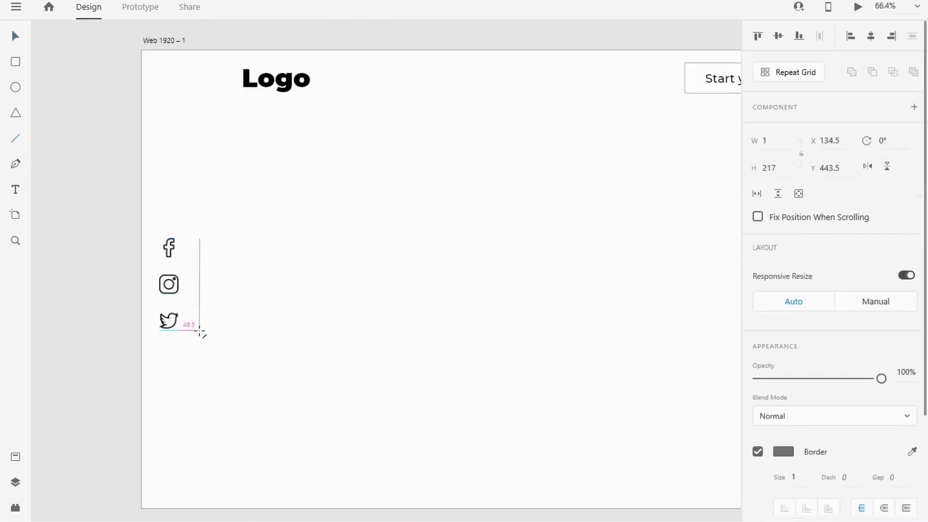
Step: Move the vertical line slightly closer to the social icons
left_click(14, 36)
left_click(197, 297)
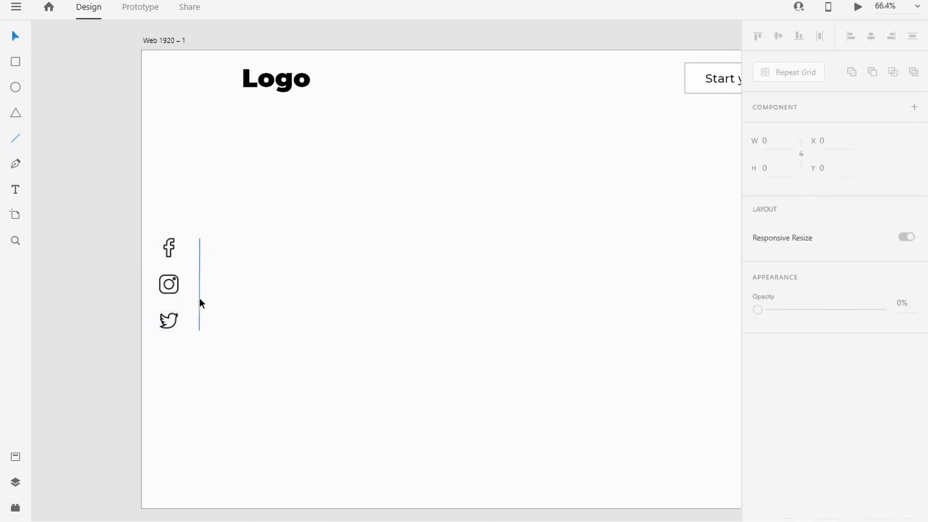
left_click_drag(199, 298, 191, 292)
left_click(281, 294)
left_click(379, 327)
scroll(380, 327, "down", 4)
left_click_drag(479, 317, 358, 328)
scroll(363, 338, "up", 3)
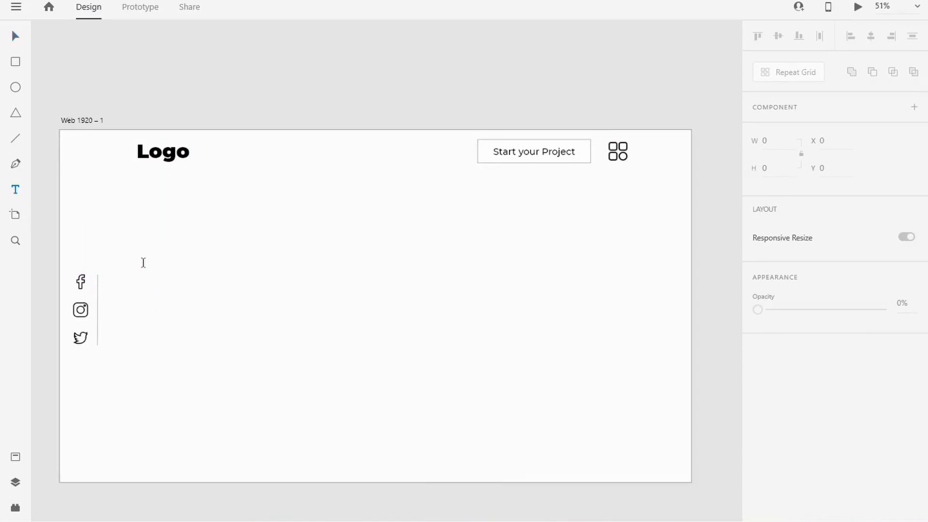
Step: Add the two-line heading "Lets help to Build" / "The Product" above and right of the social icons at font size 70
left_click(143, 264)
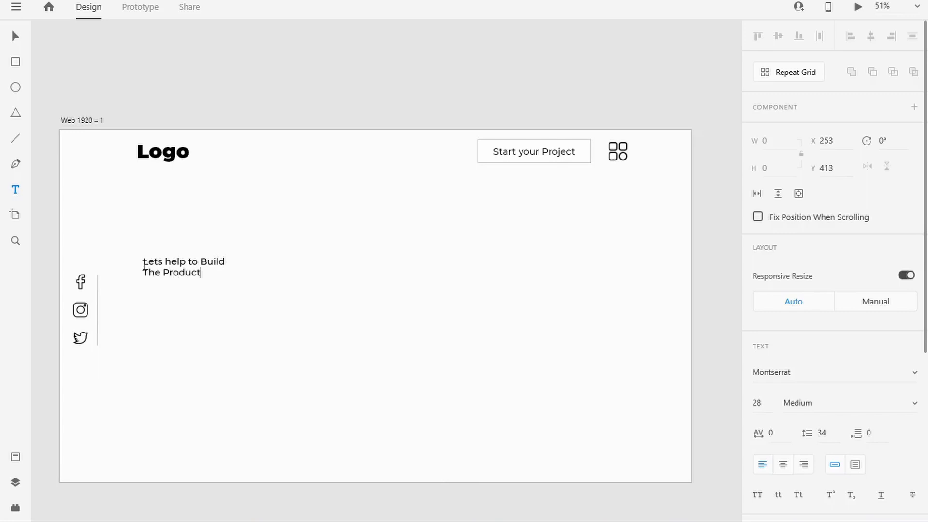
left_click_drag(148, 261, 210, 275)
scroll(828, 361, "down", 2)
left_click(757, 327)
key("Up")
key("Up")
key("Up")
key("Up")
key("Up")
key("Up")
key("Up")
key("Up")
key("Up")
key("Up")
key("Up")
key("Up")
key("Up")
key("Up")
key("Up")
key("Up")
key("Up")
key("Up")
key("Up")
key("Up")
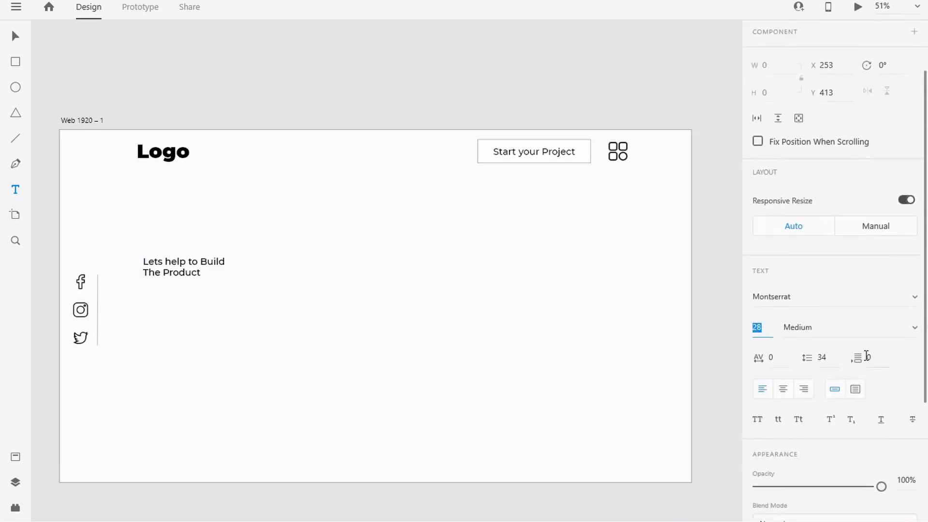
key("Up")
key("Up")
key("Up")
scroll(866, 356, "down", 2)
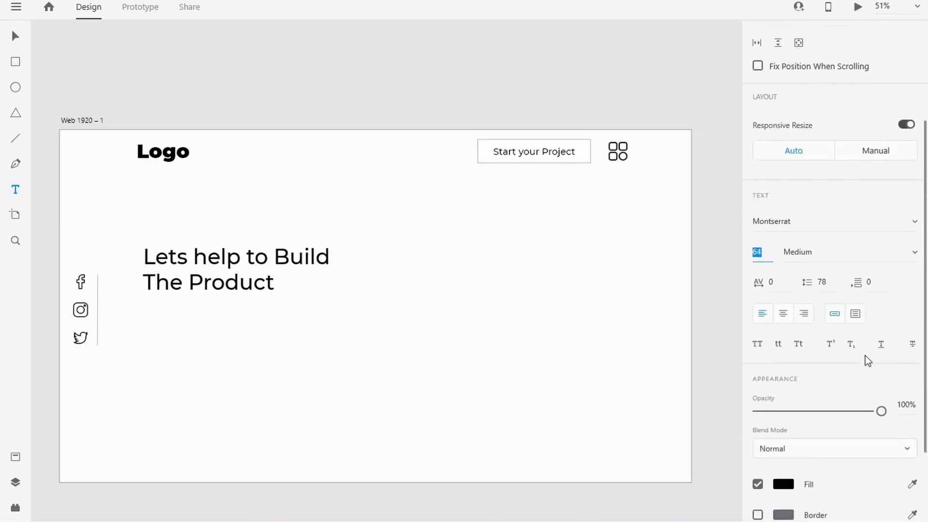
key("Up")
key("Up")
key("Up")
key("Up")
key("Up")
key("Up")
key("Up")
key("Up")
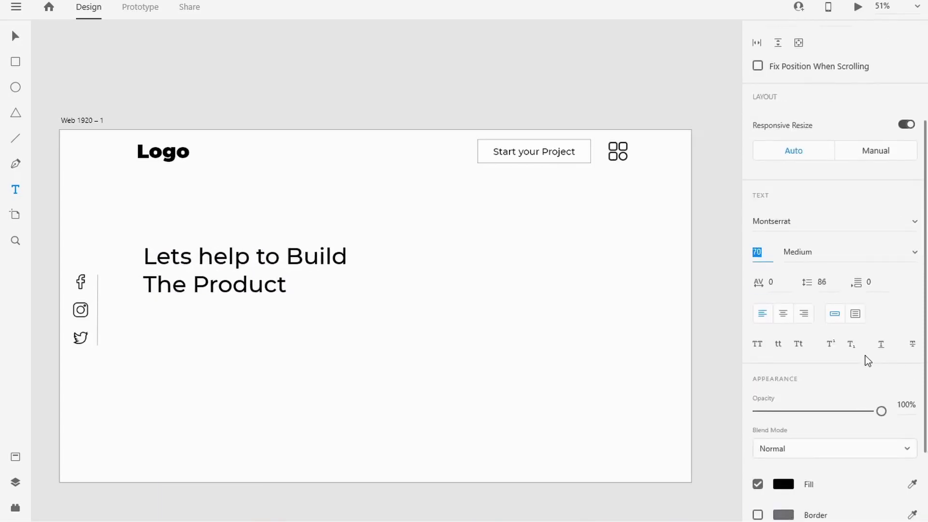
key("Up")
key("Tab")
Step: Make the heading Bold and move it to line up with the logo's left edge
left_click(914, 252)
left_click(880, 280)
key("Escape")
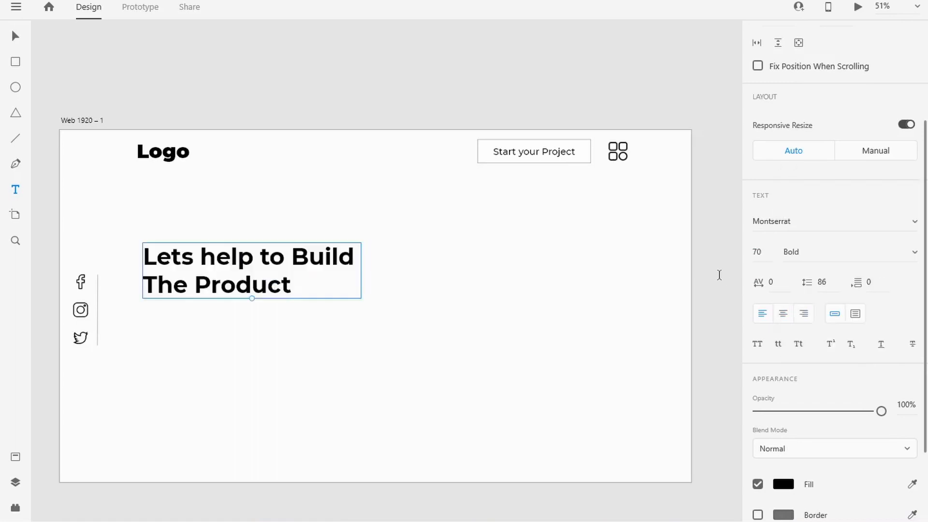
left_click_drag(243, 261, 238, 250)
left_click(365, 241)
Step: Bring the circled play icon in from the other window and shrink it to a small icon beneath the heading's left end
key("alt+Tab")
left_click_drag(476, 140, 205, 384)
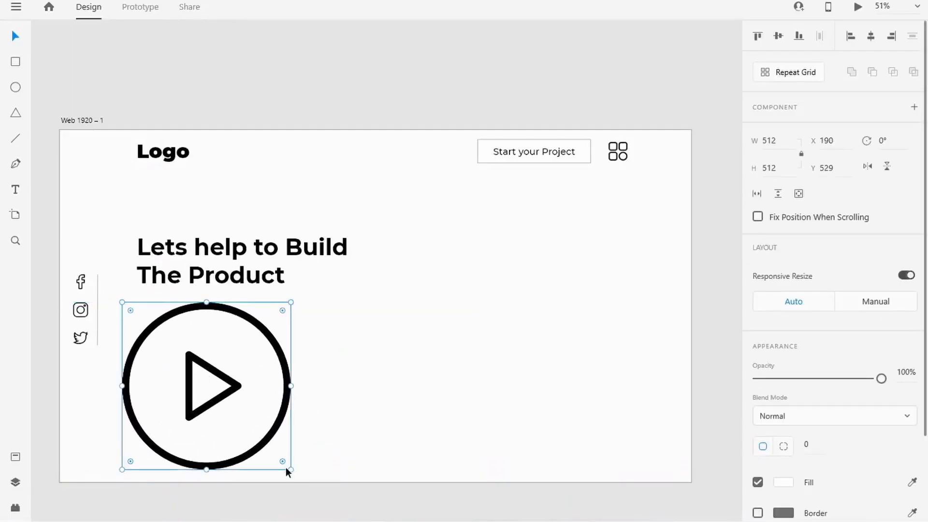
left_click_drag(286, 467, 158, 318)
left_click(215, 344)
Step: Add the label "Watch Video" beside the play icon and set its font size to 30
left_click(171, 313)
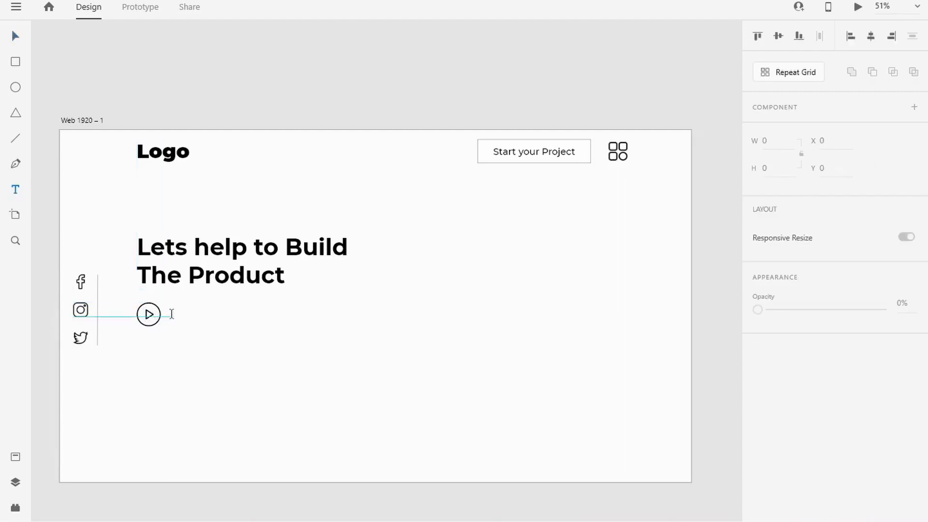
type("Watch Video")
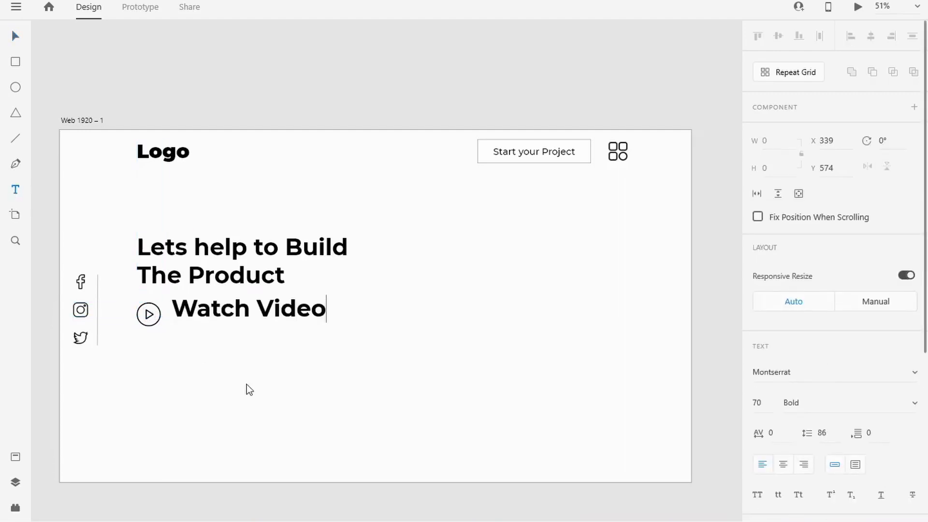
key("ctrl+a")
left_click(765, 402)
key("Down")
key("Down")
key("Down")
key("Down")
key("Down")
key("Down")
key("Down")
key("Down")
key("Down")
key("Down")
key("Down")
key("Down")
key("Down")
key("Down")
key("Down")
key("Down")
key("Down")
key("Down")
key("Down")
key("Down")
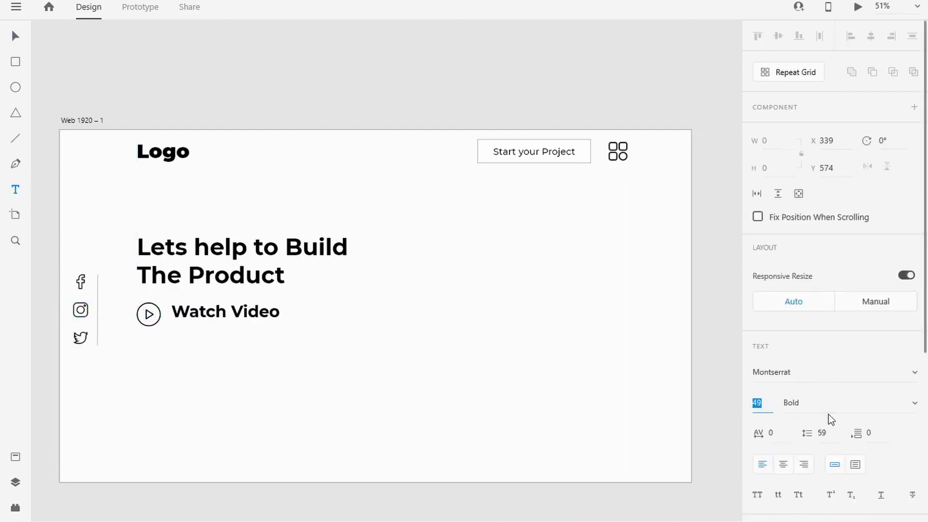
key("Down")
key("Down")
key("Down")
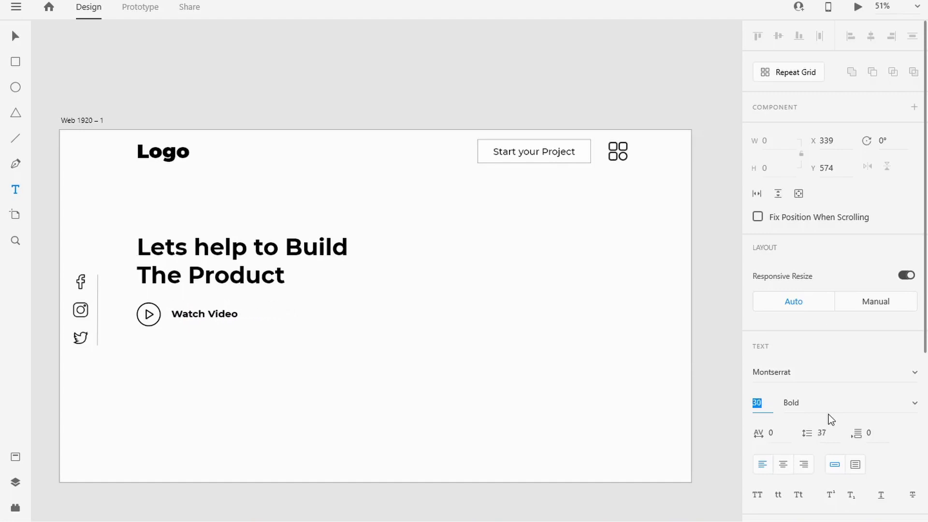
Step: Move the Watch Video label slightly closer to the play icon, vertically centred with it
key("Escape")
mouse_move(193, 315)
left_mouse_down()
mouse_move(171, 318)
mouse_move(187, 315)
left_mouse_up()
key("Left")
key("Left")
key("Left")
key("Left")
key("Left")
key("Left")
key("Left")
key("Left")
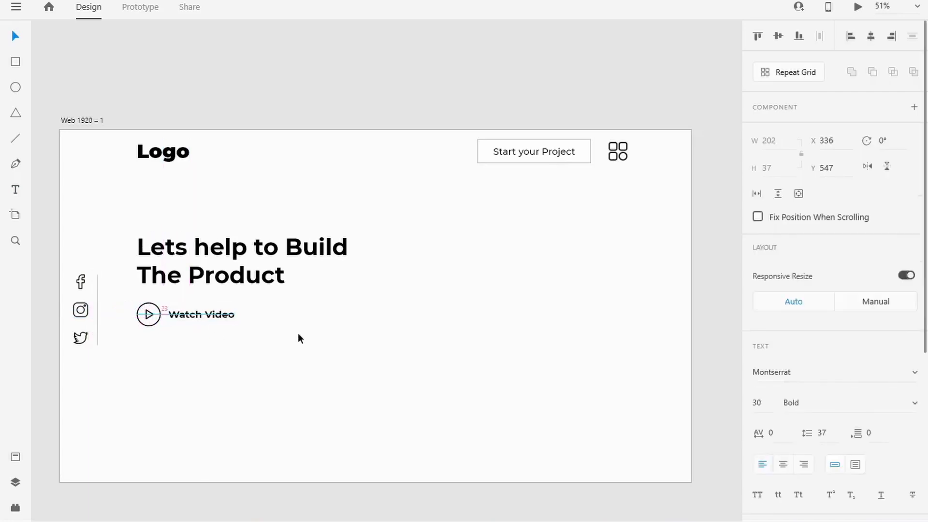
key("Escape")
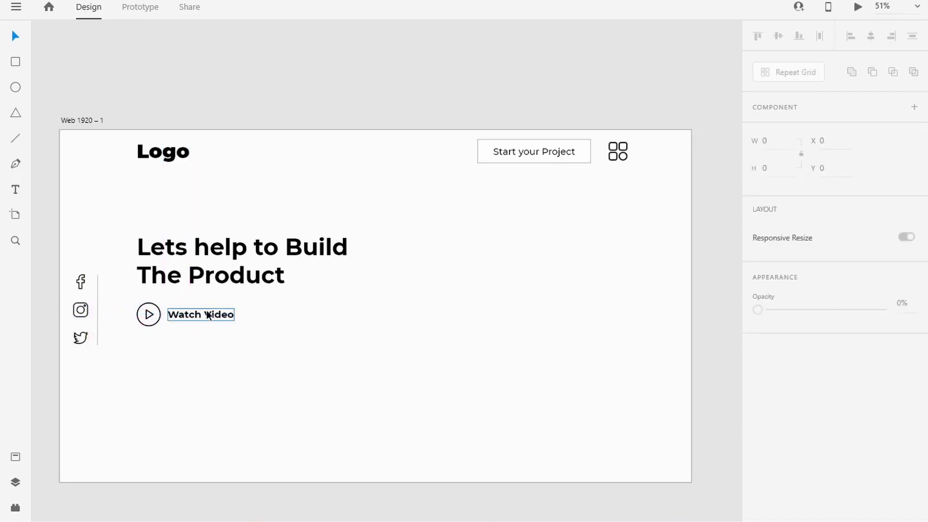
Step: Duplicate the Start your Project button with its text and place the copy below the play icon at X 234, Y 638
left_click(490, 157)
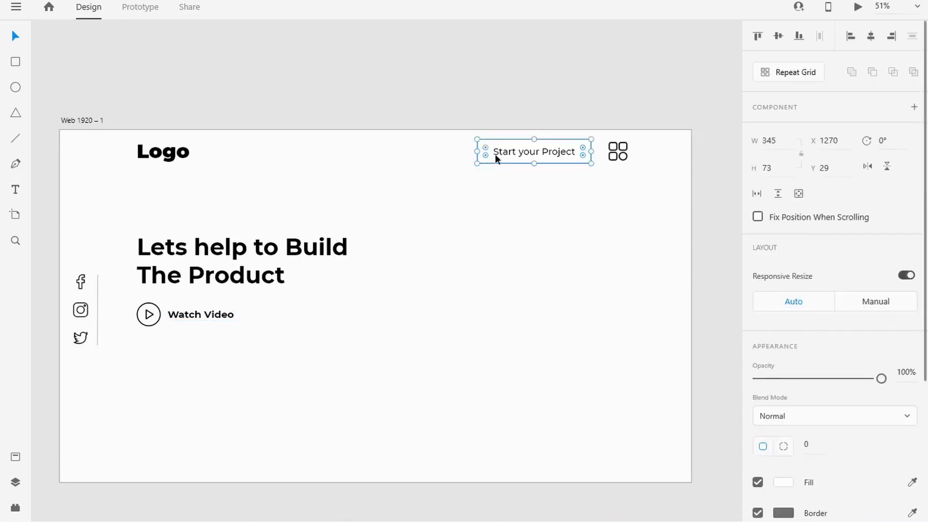
left_click(508, 150)
left_click_drag(483, 187, 185, 350)
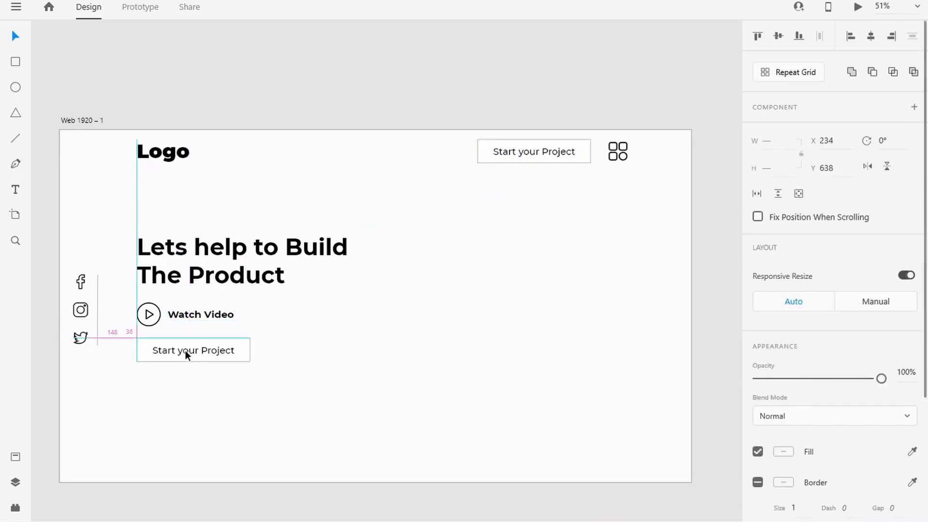
left_click(257, 392)
Step: Replace the copied button's text with "Our Works"
left_click(242, 354)
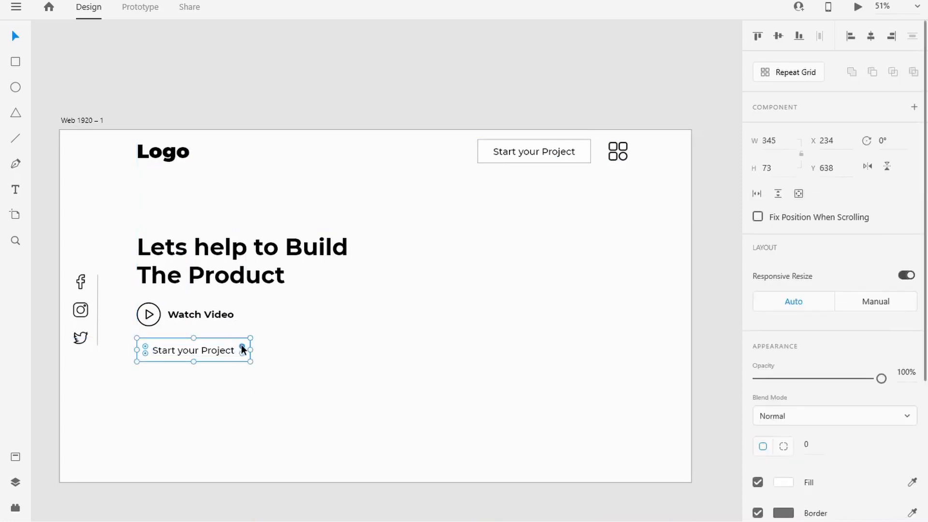
double_click(200, 351)
double_click(200, 351)
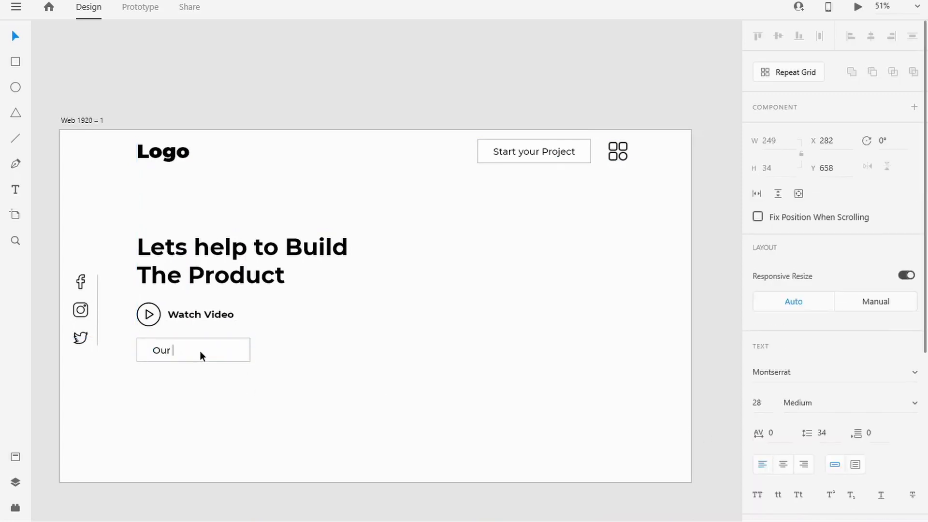
Step: Narrow the Our Works button to 262 wide around its text and round its corners to radius 37
left_click(240, 355)
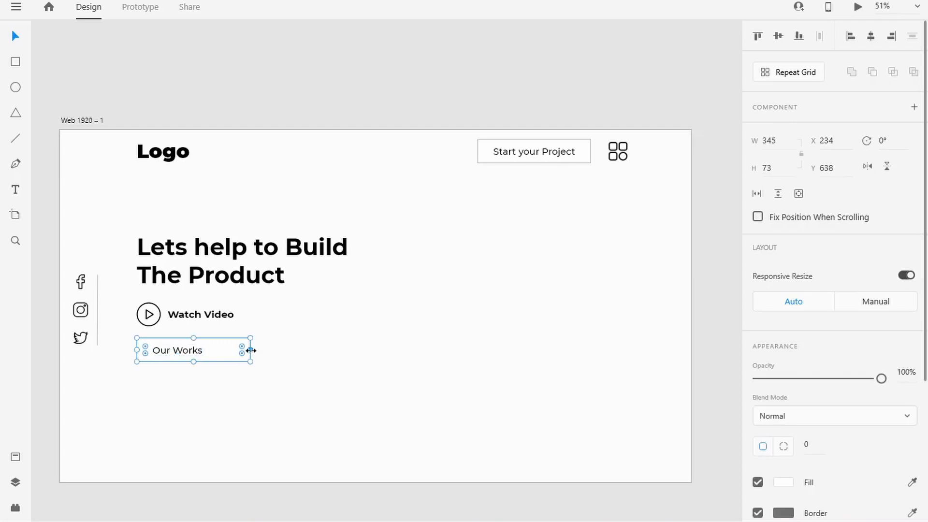
left_click_drag(250, 350, 181, 353)
left_click(184, 349)
left_click(225, 347)
left_click(214, 344)
left_click(183, 377)
left_click(263, 346)
left_click(213, 354)
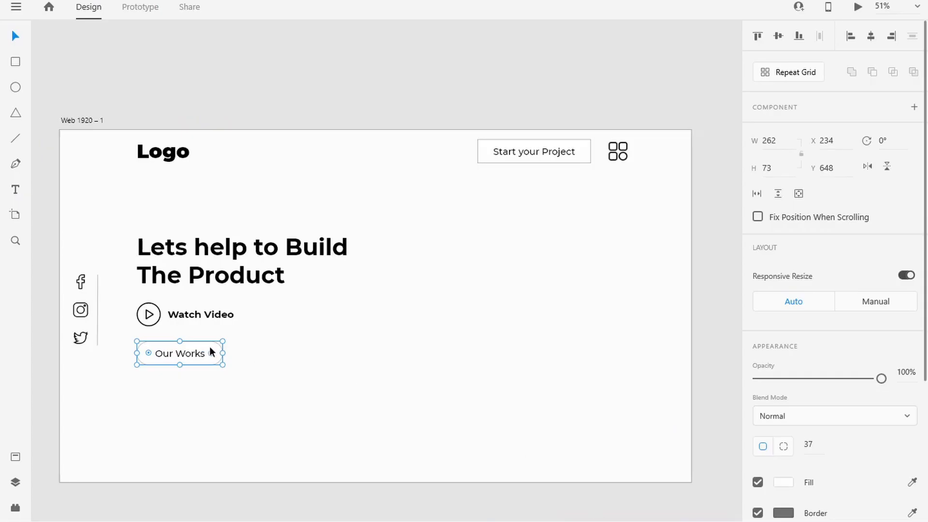
Step: Fill the Our Works button with a salmon orange colour and remove its border
scroll(799, 365, "down", 4)
left_click(784, 285)
left_click(631, 343)
left_click(711, 409)
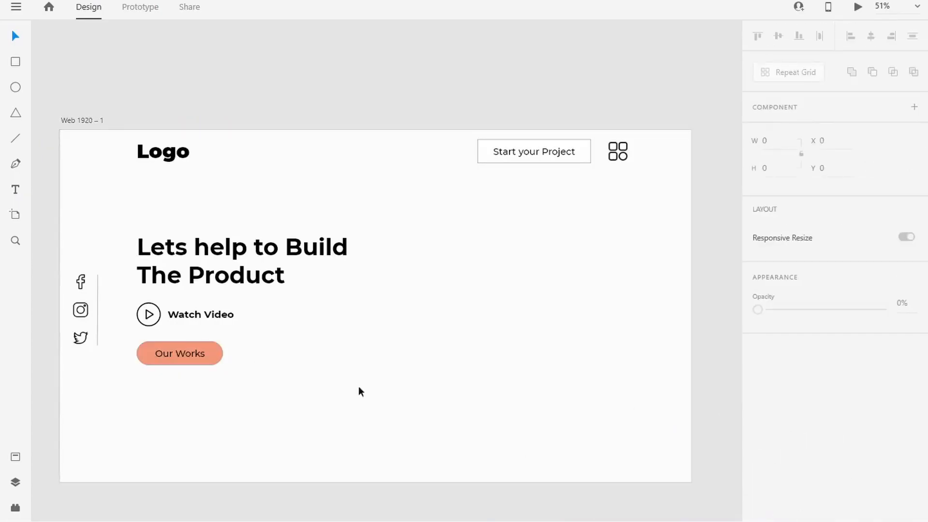
left_click(177, 362)
scroll(850, 357, "down", 3)
left_click(758, 362)
Step: Change the Our Works text colour to white
left_click(189, 359)
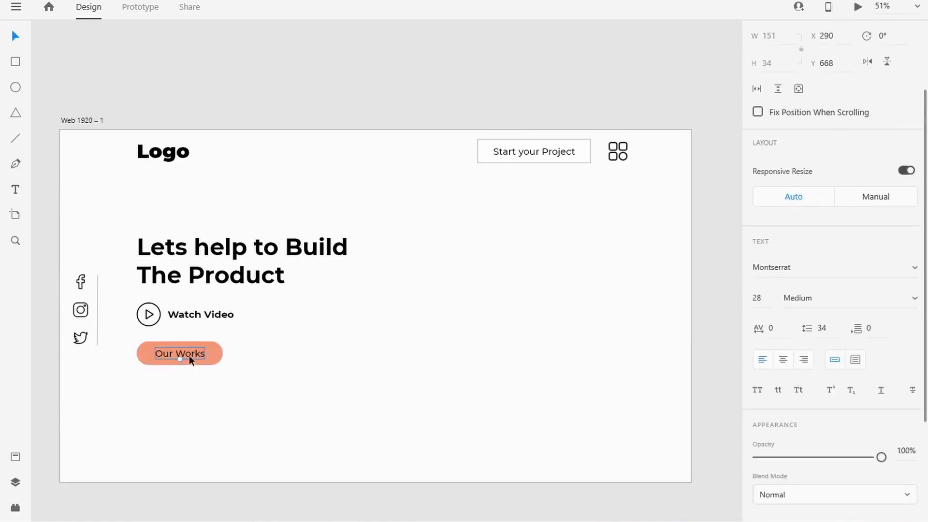
scroll(793, 367, "down", 3)
left_click(784, 379)
left_click_drag(631, 333, 556, 254)
left_click(723, 252)
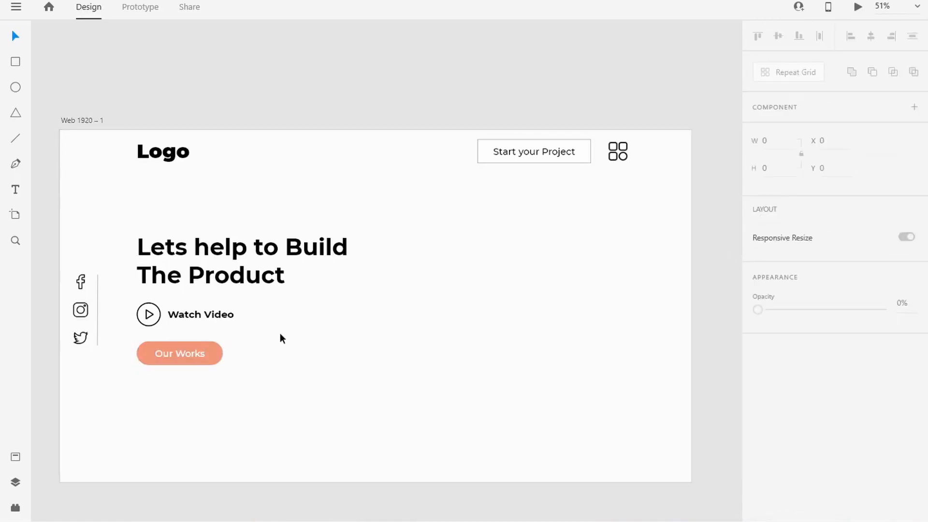
Step: Move the heading, play icon, Watch Video label and Our Works button together slightly down
left_click_drag(143, 425, 222, 225)
left_click_drag(208, 264, 208, 267)
left_click(414, 385)
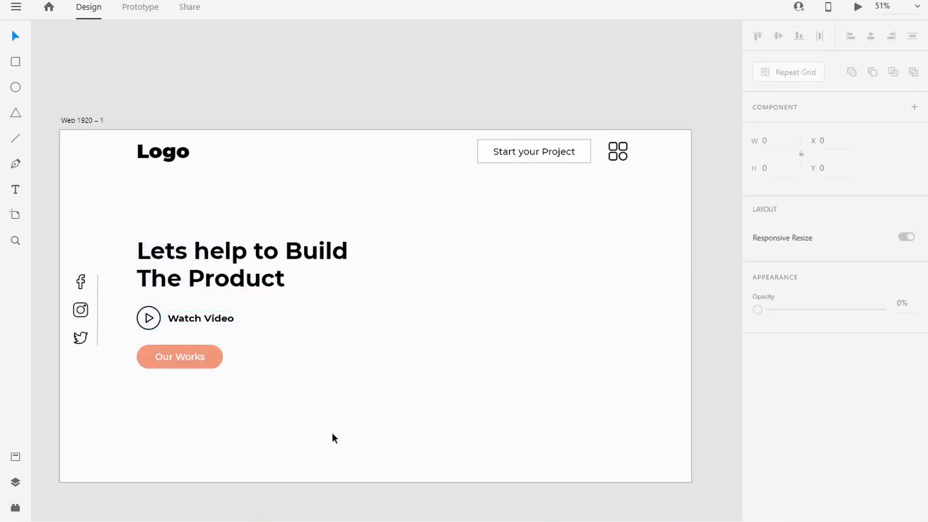
Step: Bring in the photo of the woman, scale it to 518 by 518 and position it to the right of the heading
key("alt+Tab")
left_click_drag(476, 59, 480, 261)
key("alt+Tab")
left_click_drag(533, 326, 573, 362)
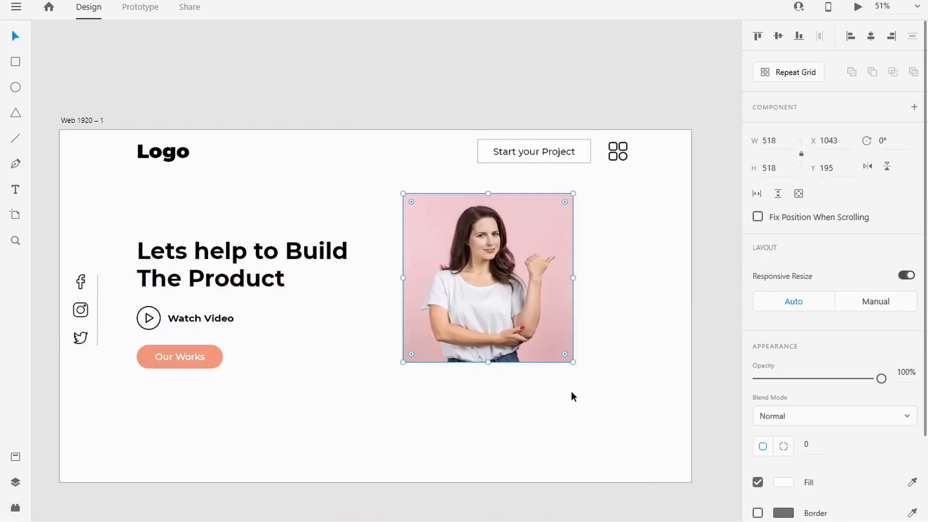
mouse_move(504, 285)
left_mouse_down()
mouse_move(494, 306)
mouse_move(497, 283)
left_mouse_up()
left_click(584, 287)
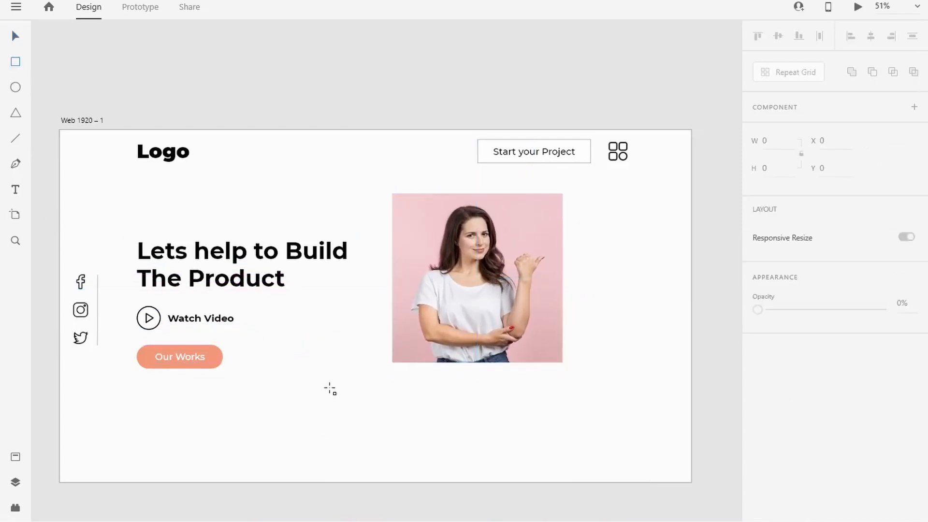
Step: Draw a borderless rectangle about 425 by 125 overlapping the photo's lower-left corner
mouse_move(319, 345)
left_mouse_down()
mouse_move(458, 377)
mouse_move(460, 386)
left_mouse_up()
scroll(867, 396, "down", 3)
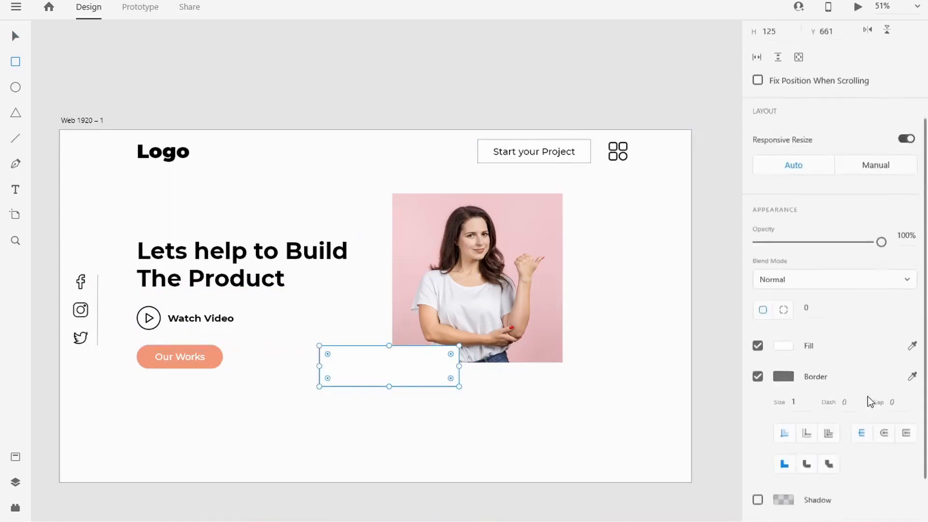
left_click(758, 377)
Step: Fill the rectangle with black and lower its opacity to 7%
left_click(784, 377)
left_click_drag(610, 389, 572, 425)
left_click(870, 329)
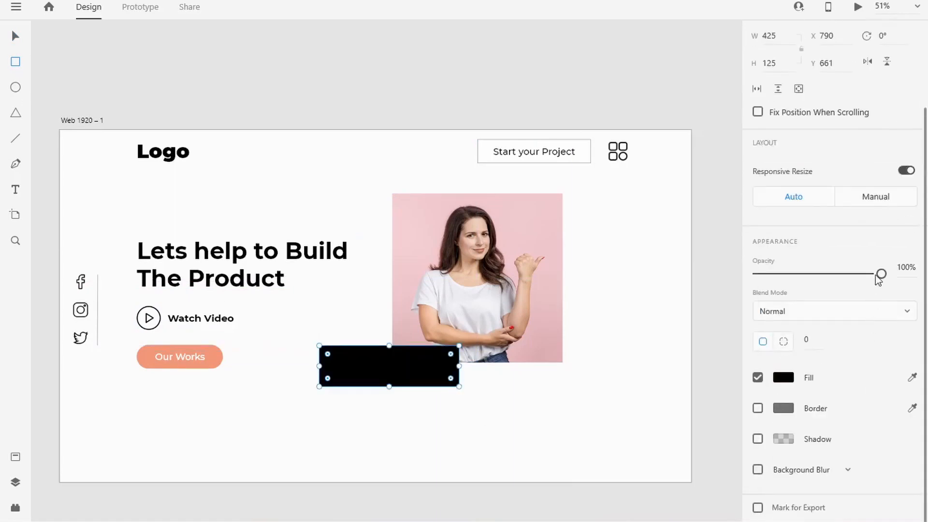
left_click_drag(881, 274, 766, 275)
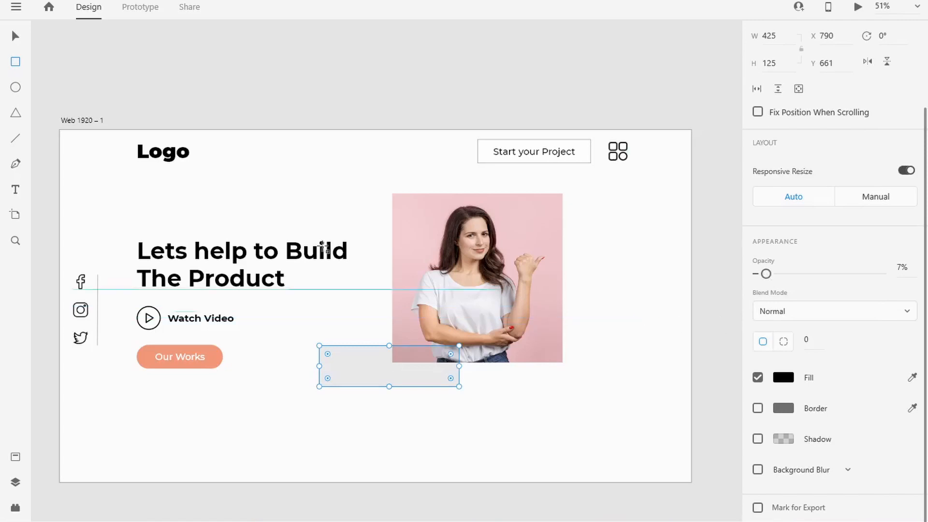
Step: Add the text "BRAND" below the photo and change its fill to black
left_click(17, 189)
left_click(450, 431)
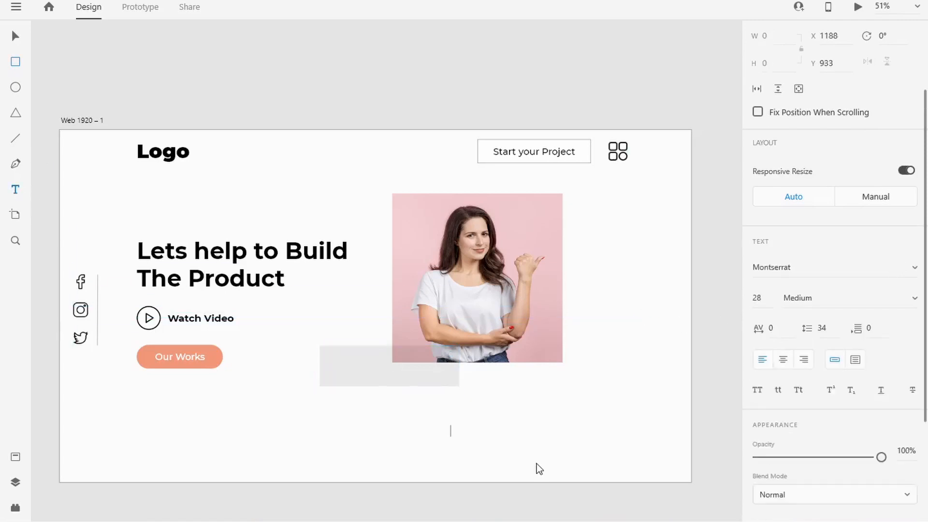
double_click(473, 430)
scroll(859, 383, "down", 5)
left_click(783, 378)
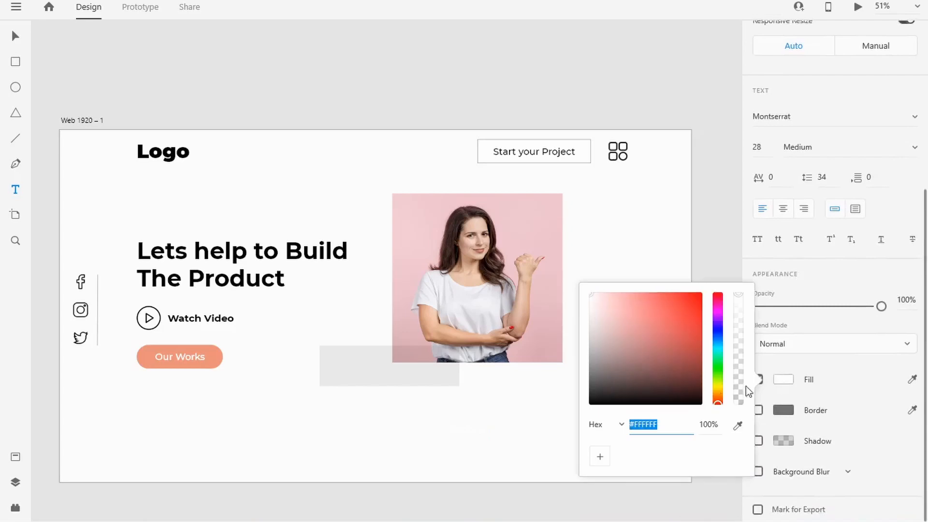
left_click(797, 340)
Step: Set the BRAND text to ExtraBold and enlarge it to font size 204
scroll(810, 354, "up", 4)
key("shift+Up")
key("shift+Up")
key("shift+Up")
key("shift+Up")
key("shift+Up")
key("shift+Up")
key("shift+Up")
key("shift+Up")
key("shift+Up")
key("shift+Up")
key("shift+Up")
key("shift+Up")
key("shift+Up")
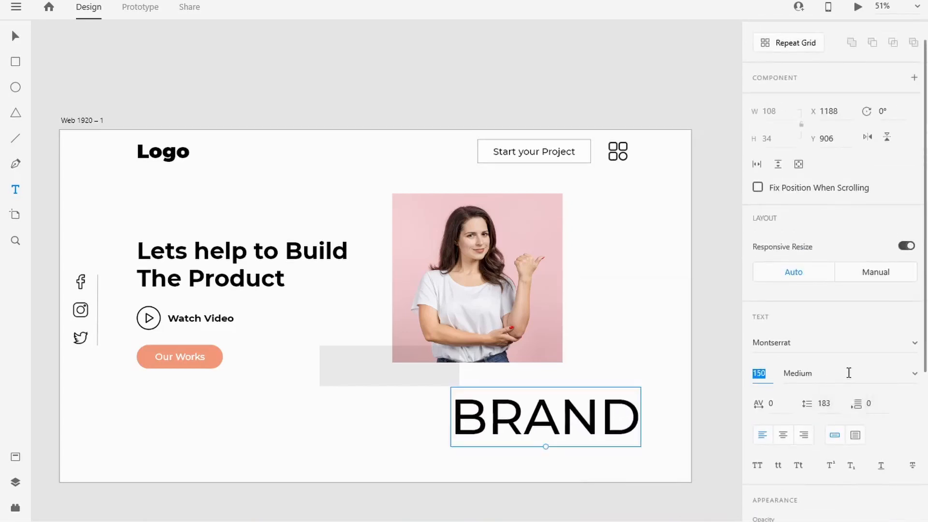
left_click(911, 376)
left_click(833, 427)
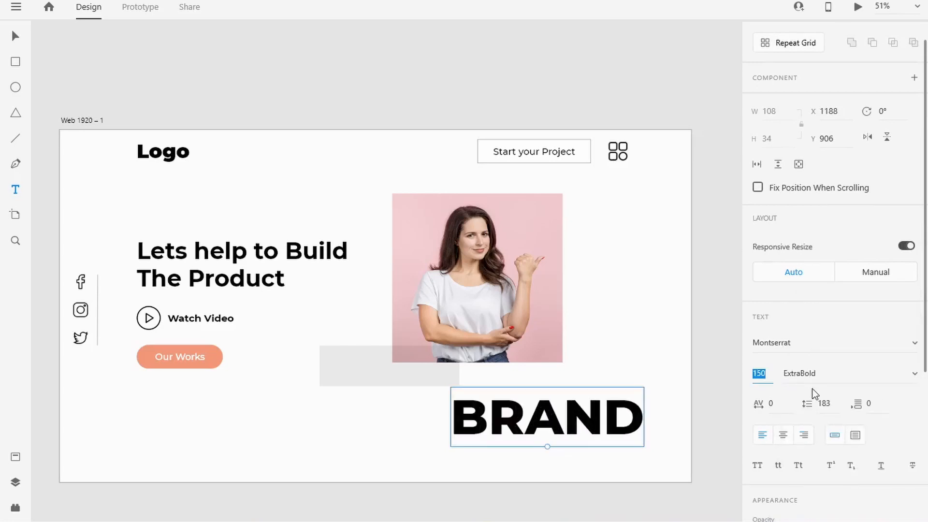
key("shift+Up")
key("shift+Up")
key("shift+Up")
key("shift+Up")
key("shift+Up")
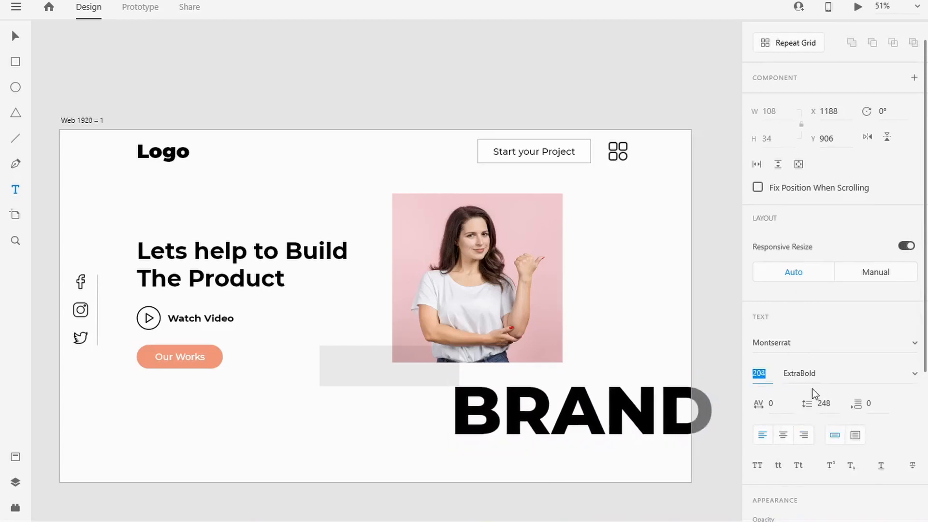
Step: Increase the BRAND text's font size to 210
key("Up")
key("Up")
key("Up")
key("Up")
key("Up")
key("Up")
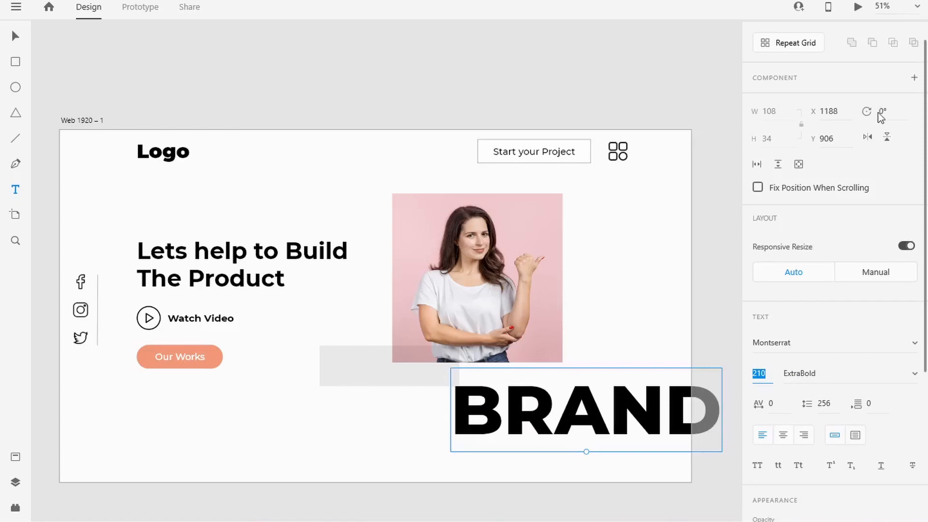
Step: Rotate the BRAND text to -90° and place it vertically beside the photo, under the grid icon
key("Down")
key("Down")
key("Down")
key("Down")
key("Down")
key("Down")
key("Down")
key("Down")
key("Down")
key("Down")
key("Down")
key("Down")
key("Down")
key("Down")
key("Down")
key("Down")
key("Down")
key("Down")
key("Down")
key("Down")
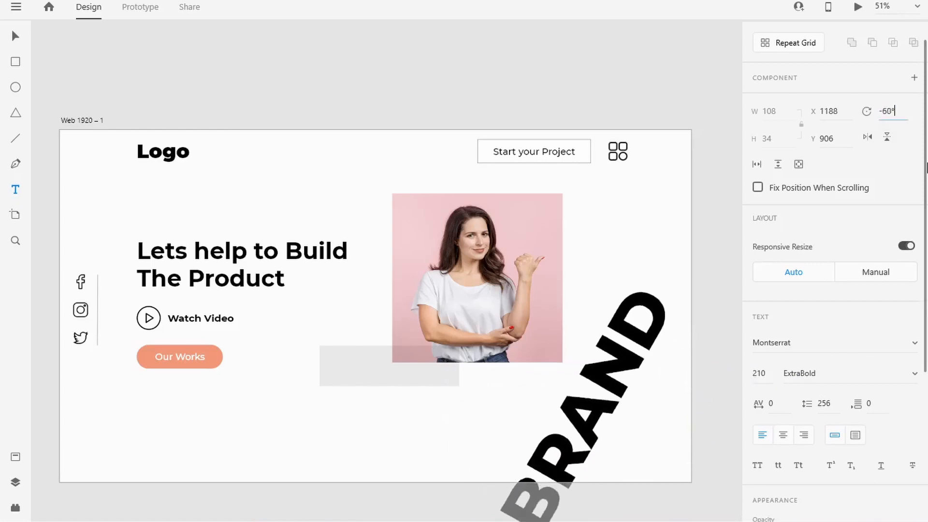
key("Down")
key("Down")
key("Down")
key("Down")
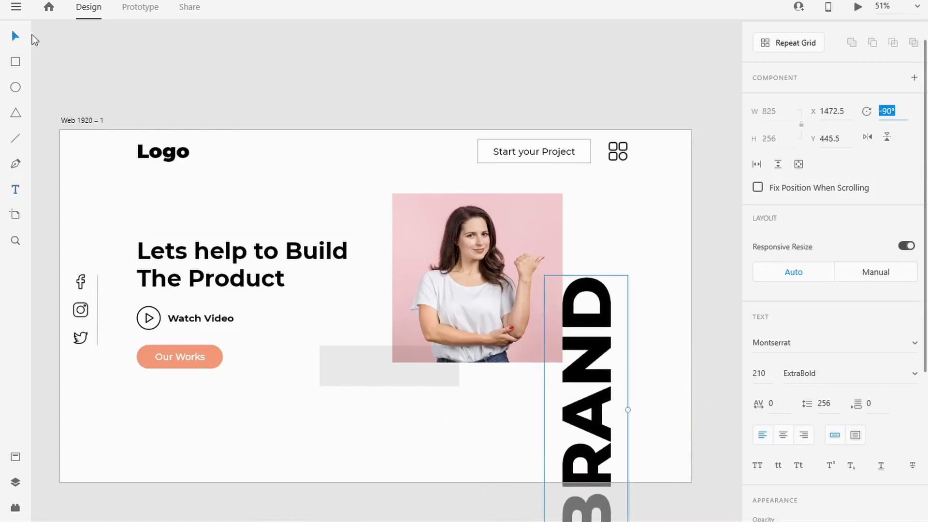
left_click_drag(604, 375, 641, 270)
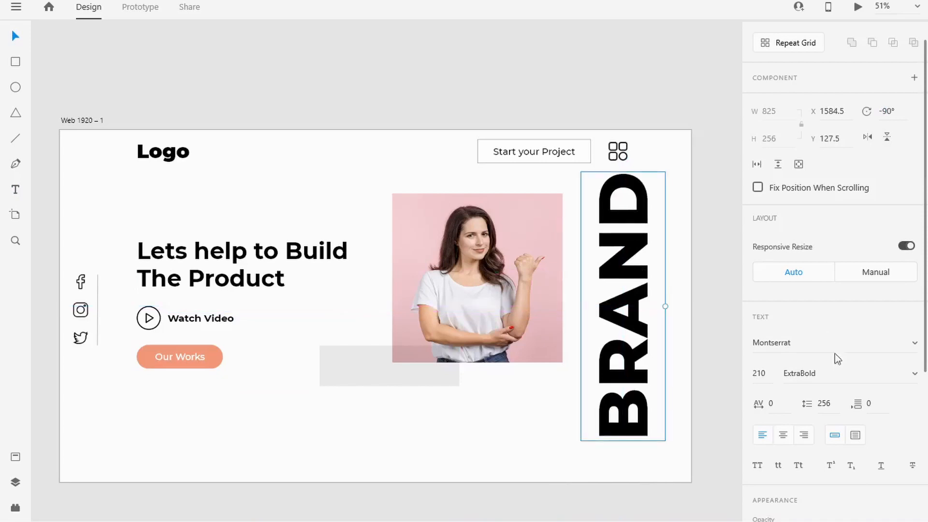
Step: Lower the BRAND text's opacity to a very faint grey and nudge the text slightly down
scroll(834, 353, "down", 5)
left_click_drag(880, 305, 762, 304)
left_click(730, 344)
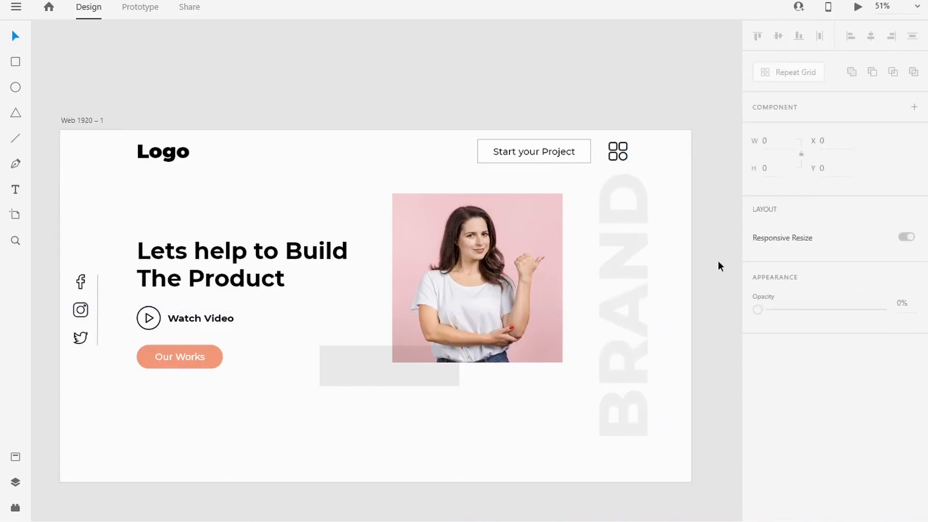
scroll(686, 276, "down", 1)
left_click_drag(629, 287, 628, 294)
scroll(803, 310, "down", 5)
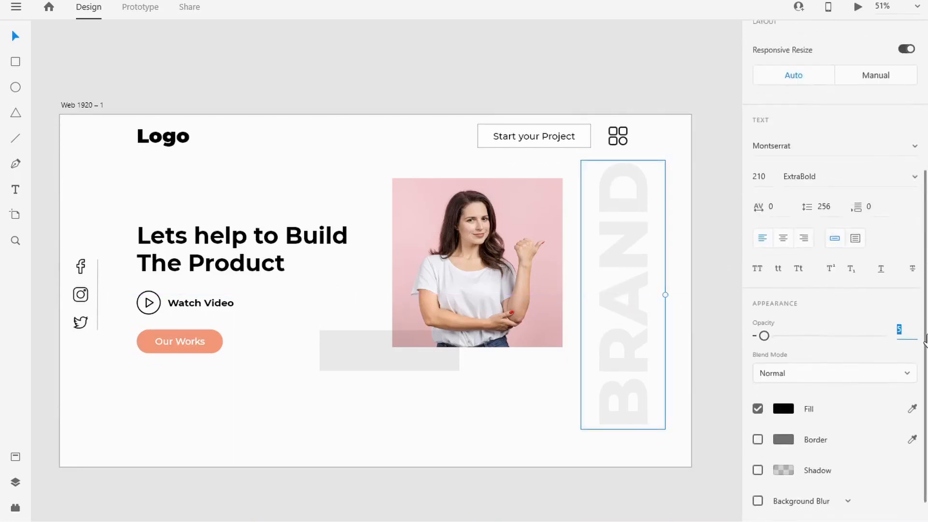
key("Down")
key("Down")
left_click(718, 359)
scroll(262, 346, "down", 2)
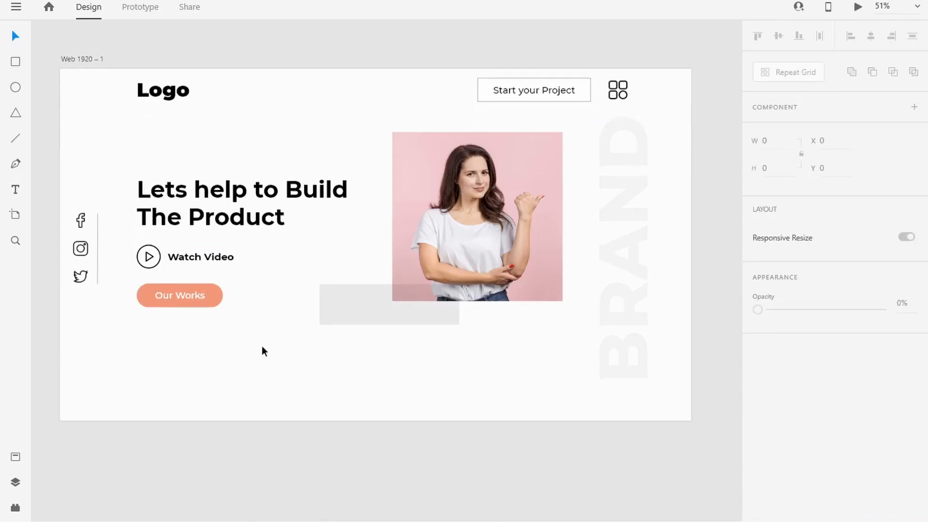
Step: Extend the artboard downward to a height of 2294
double_click(349, 364)
scroll(357, 358, "down", 1)
left_click_drag(375, 328, 375, 520)
scroll(389, 264, "down", 2)
left_click_drag(375, 427, 379, 450)
scroll(311, 300, "up", 5)
Step: Draw a circle below the Our Works button and set its size to 400 by 400
left_click(16, 89)
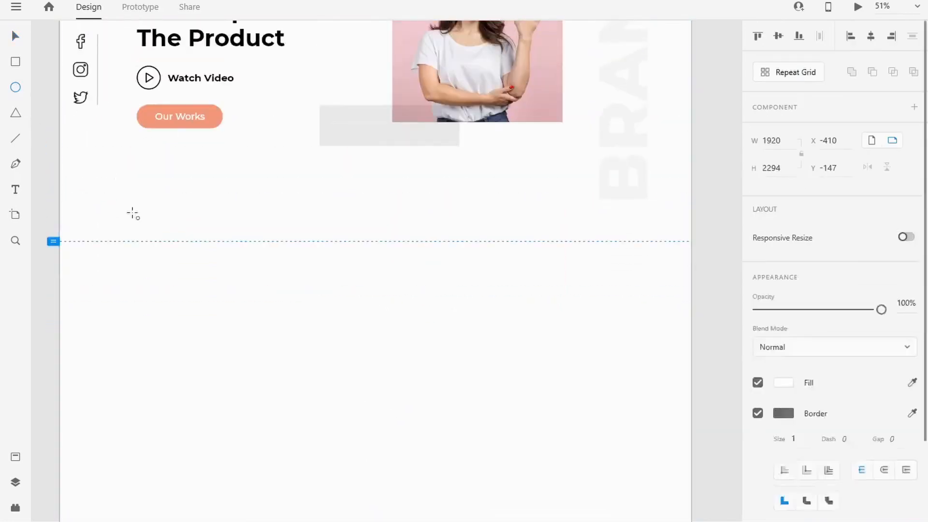
left_click_drag(114, 178, 272, 318)
left_click(768, 142)
type("400")
key("Tab")
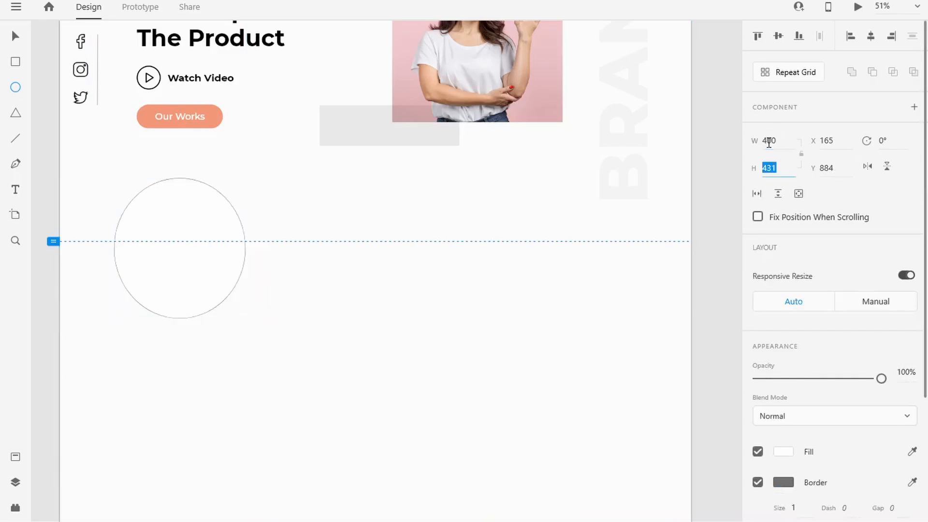
type("400")
key("Tab")
Step: Remove the circle's border and fill it with light grey #F2F2F2
scroll(763, 338, "down", 3)
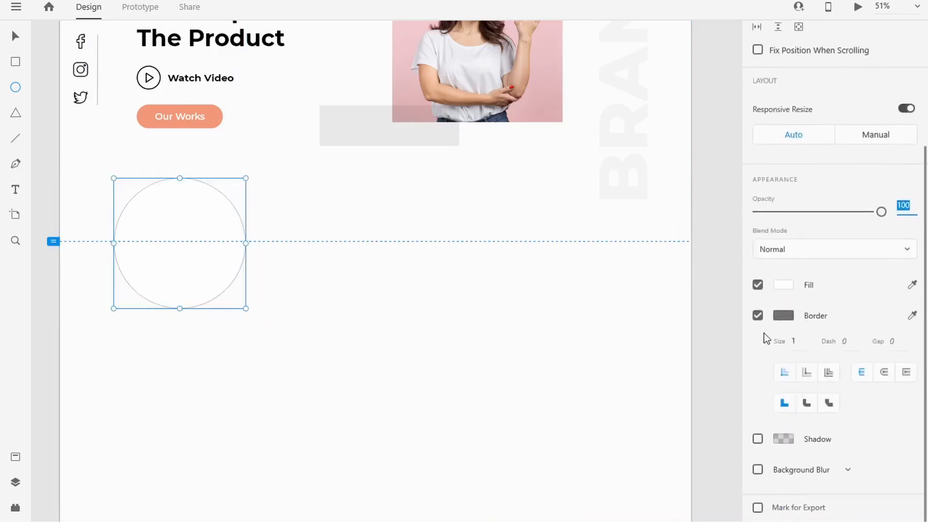
left_click(758, 314)
left_click(783, 377)
left_click_drag(590, 415, 556, 305)
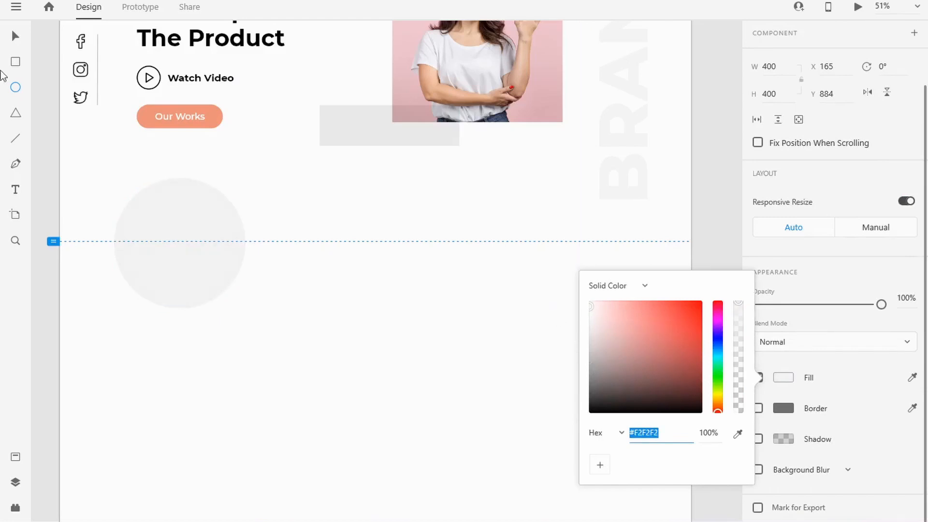
Step: Move the circle so that part of it extends past the artboard's left edge
left_click_drag(184, 252, 99, 252)
left_click(706, 184)
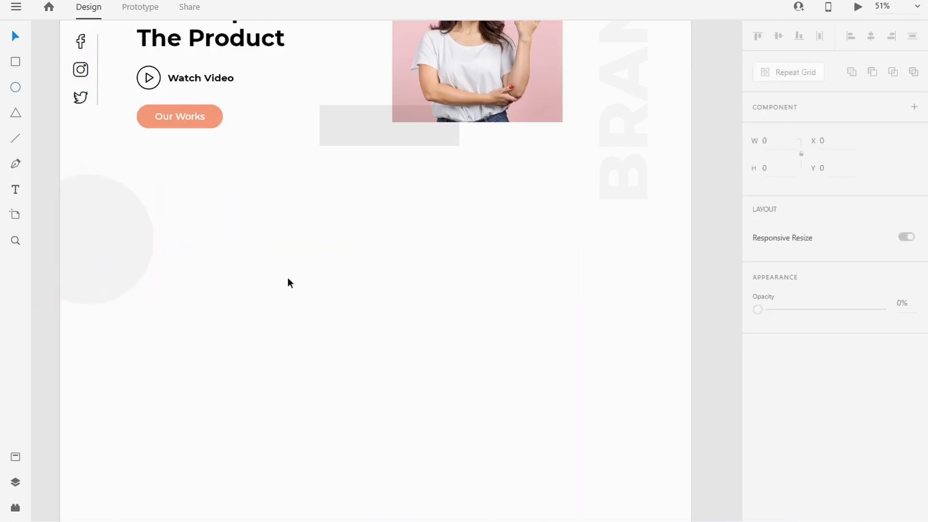
Step: Draw a tall rectangle about 290 by 899 below the BRAND text, slightly overlapping the artboard's right edge
scroll(288, 277, "down", 3)
left_click_drag(286, 261, 336, 288)
scroll(367, 352, "down", 1)
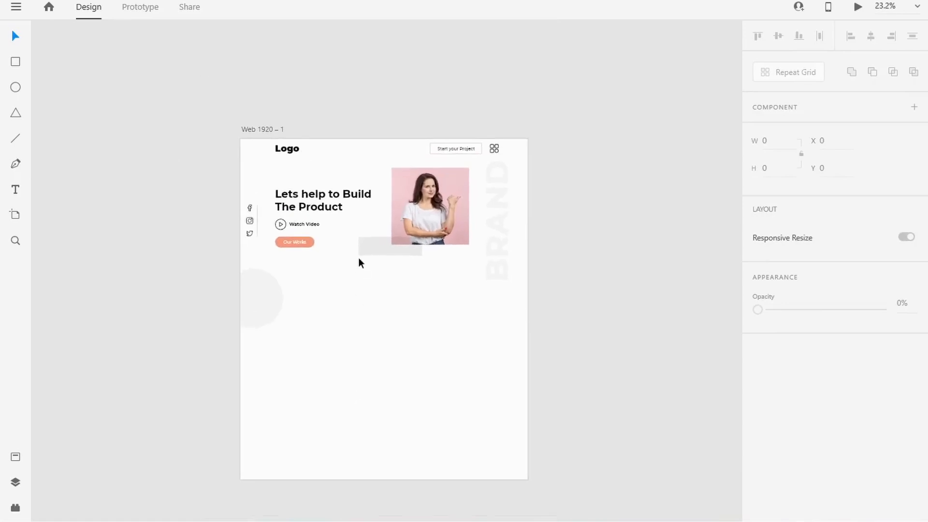
scroll(364, 248, "up", 3)
scroll(367, 245, "down", 1)
left_click_drag(525, 340, 502, 253)
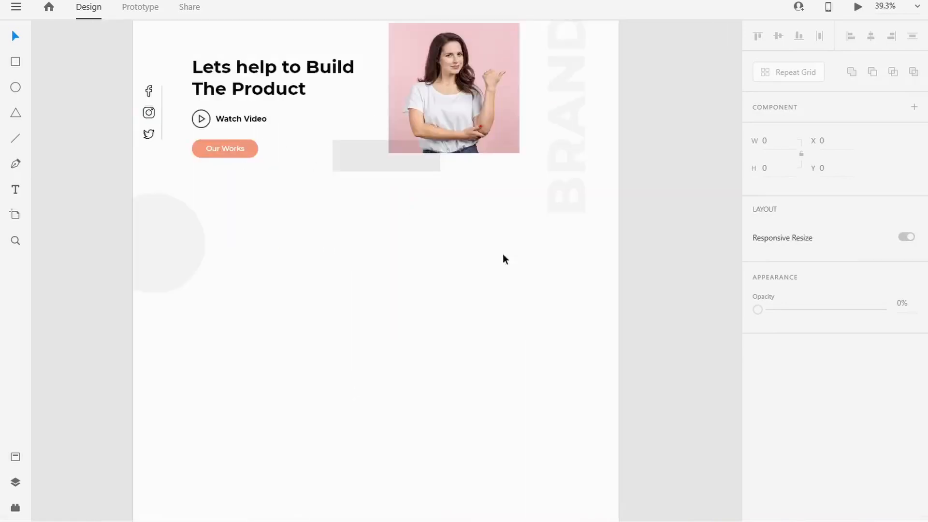
left_click(15, 63)
mouse_move(622, 248)
left_mouse_down()
mouse_move(561, 472)
mouse_move(549, 471)
left_mouse_up()
Step: Remove the tall rectangle's border and fill it with the orange #EA907A from the Color Hunt palette page
scroll(370, 354, "down", 2)
scroll(334, 453, "up", 3)
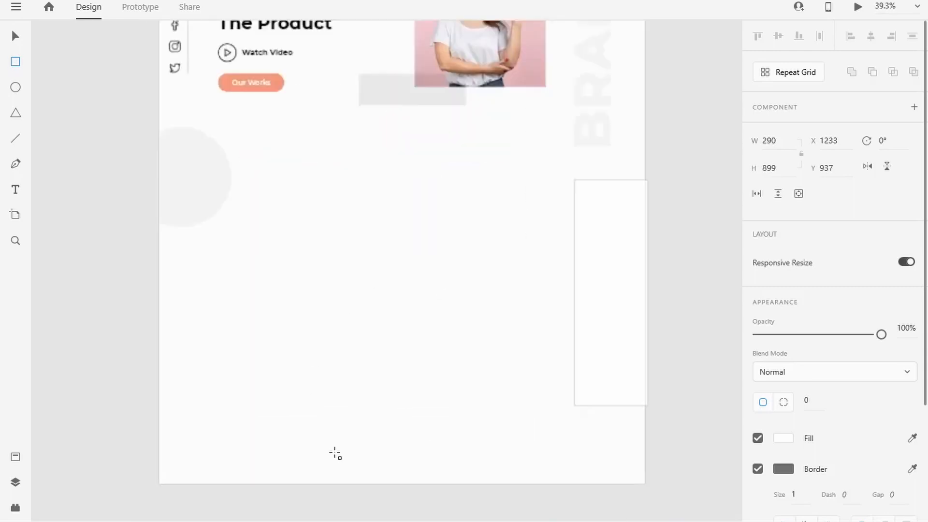
scroll(441, 298, "down", 2)
left_click_drag(454, 246, 418, 288)
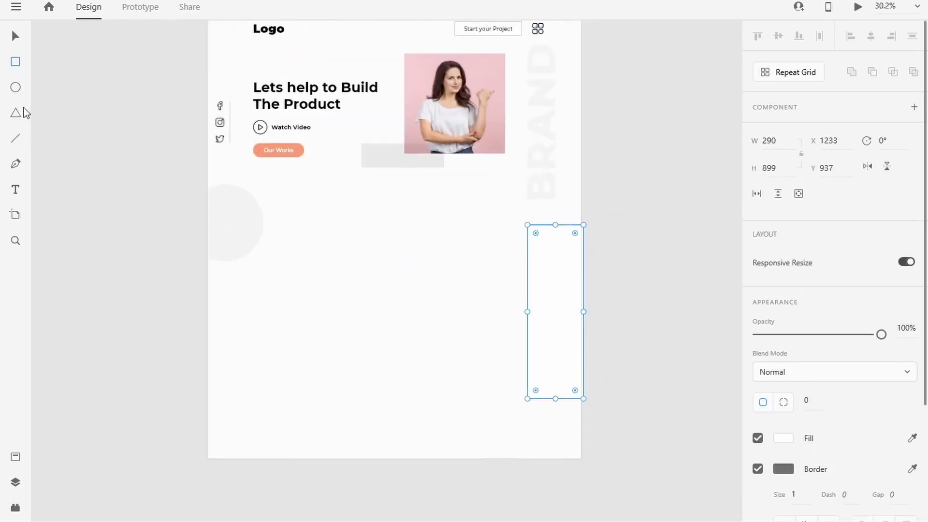
scroll(821, 338, "down", 3)
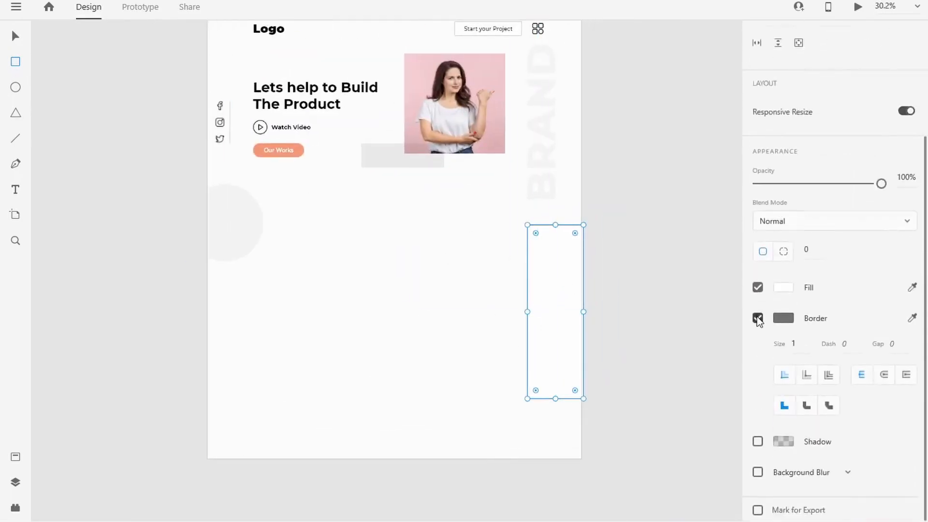
left_click(757, 317)
left_click(784, 377)
key("alt+Tab")
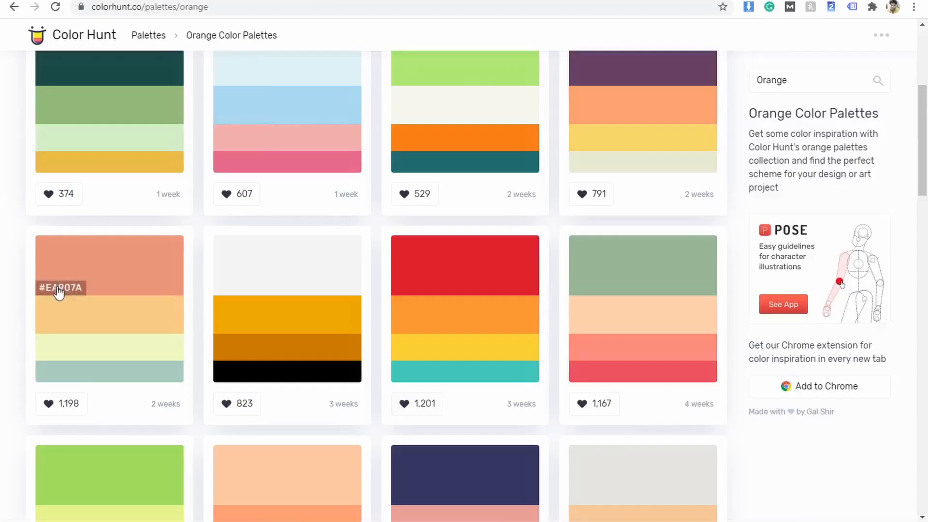
key("alt+Tab")
type("ea907a")
key("Return")
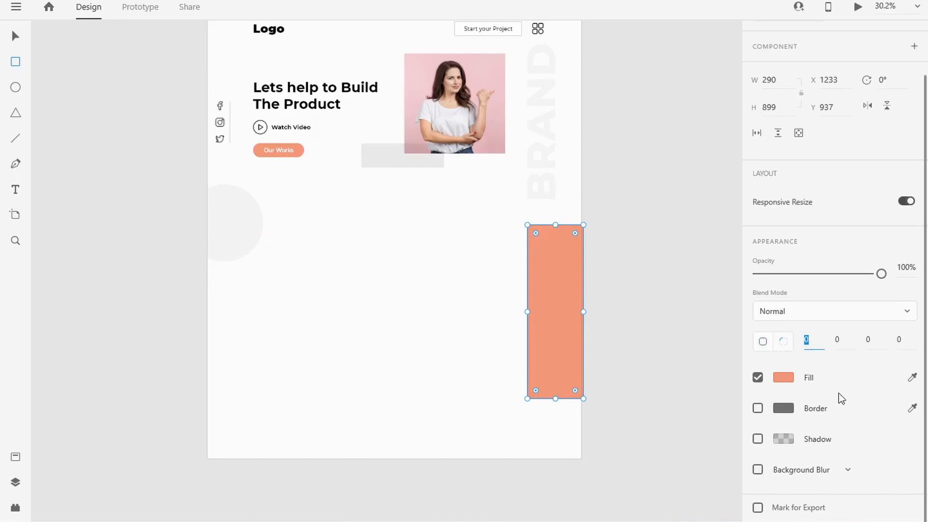
Step: Round only the tall rectangle's top-left and bottom-left corners with a radius of 60
type("57")
key("Return")
type("60")
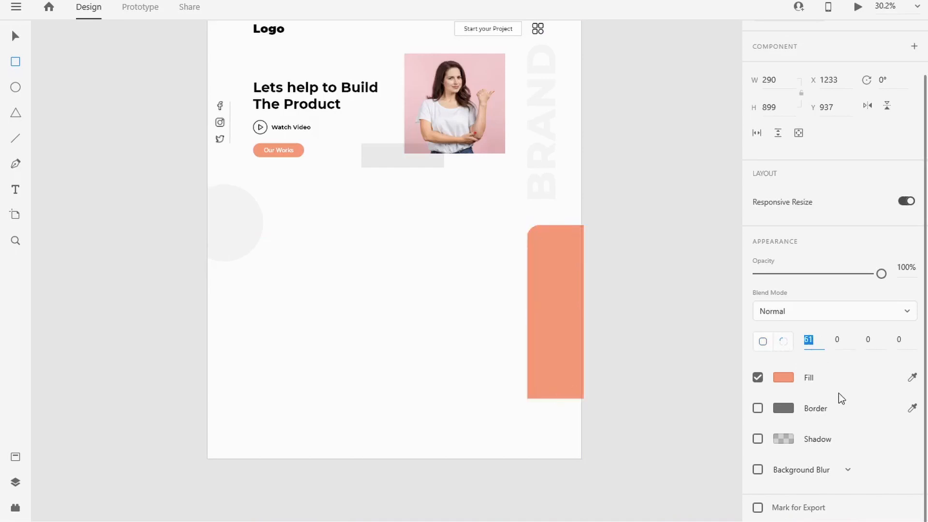
key("Tab")
key("Tab")
key("Tab")
type("2860")
key("Return")
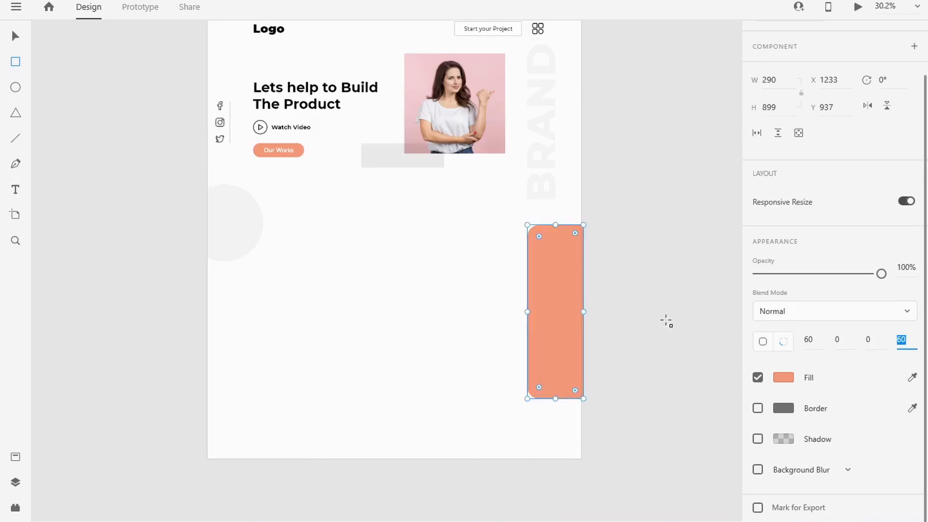
Step: Lower the orange rectangle's opacity to 43%
left_click_drag(881, 273, 814, 284)
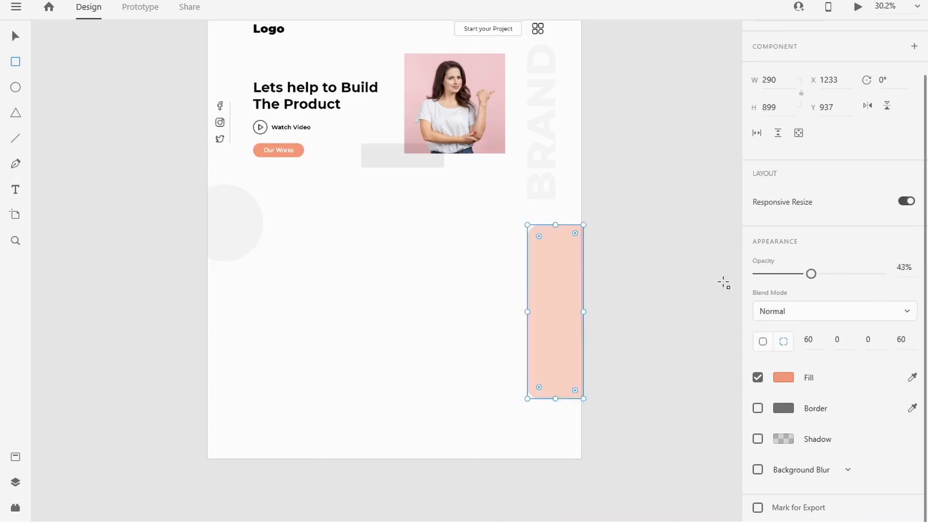
left_click(18, 38)
left_click(597, 331)
left_click(555, 306)
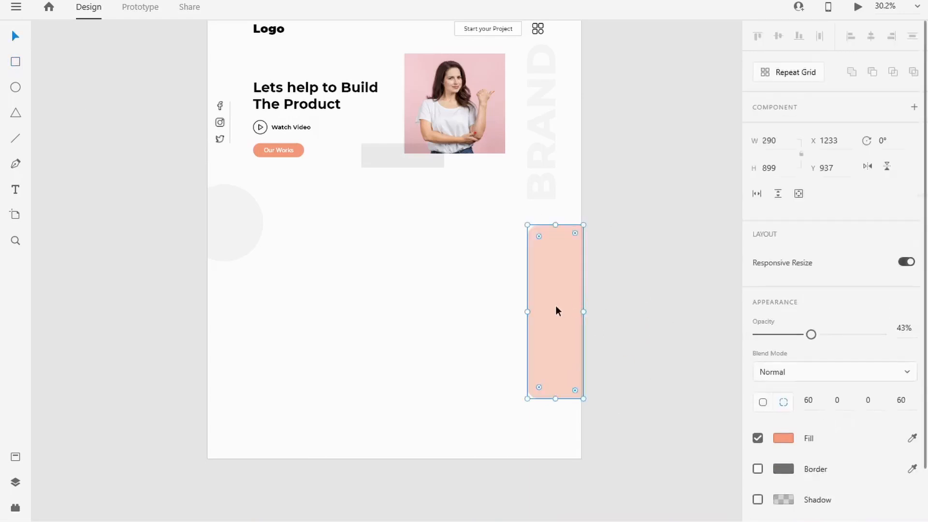
left_click(694, 400)
Step: Add the heading text "Solutions" to the left of the pale orange rectangle
scroll(694, 400, "up", 1)
scroll(477, 246, "up", 3)
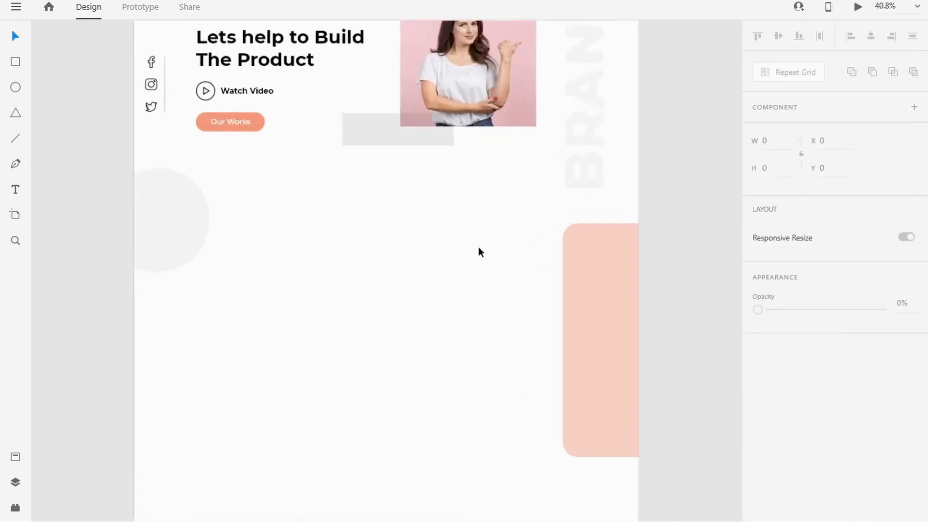
scroll(404, 220, "down", 2)
left_click_drag(304, 198, 351, 253)
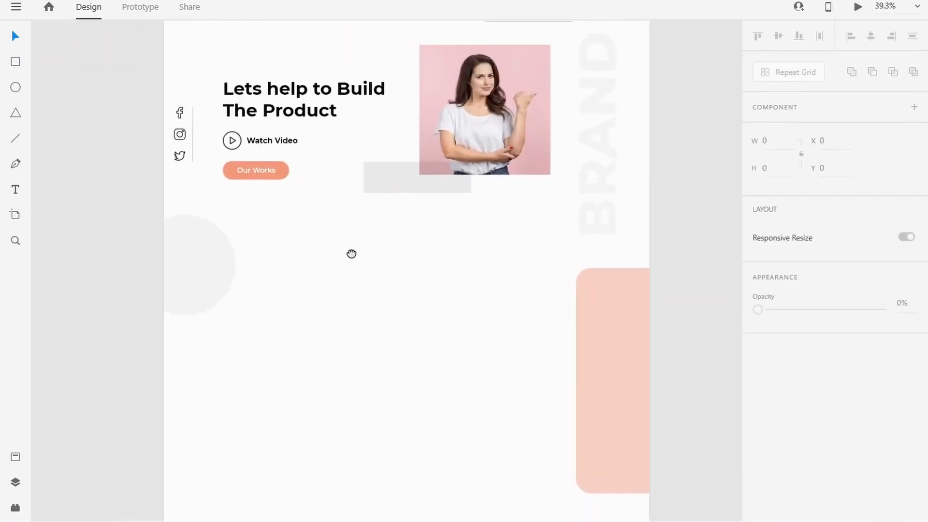
left_click(16, 192)
left_click(392, 302)
type("Soluti")
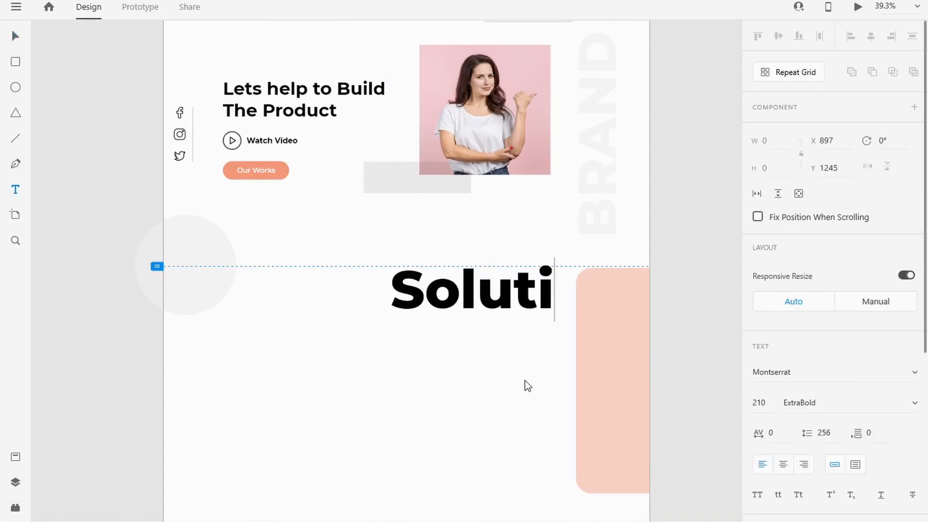
type("ons")
Step: Reduce the Solutions heading's font size to 85
double_click(461, 290)
scroll(873, 314, "down", 1)
scroll(873, 314, "up", 1)
left_click(760, 403)
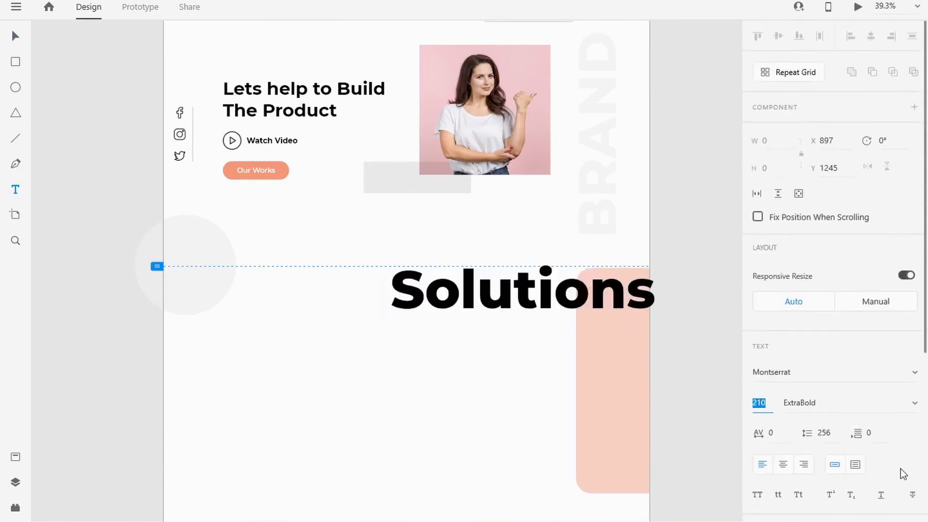
key("Down")
key("Down")
key("Down")
key("Down")
key("Down")
key("Down")
key("Down")
key("Down")
key("Down")
key("Down")
key("Down")
key("Down")
key("Down")
key("Down")
key("Down")
key("Down")
key("Down")
key("Down")
key("Down")
key("Down")
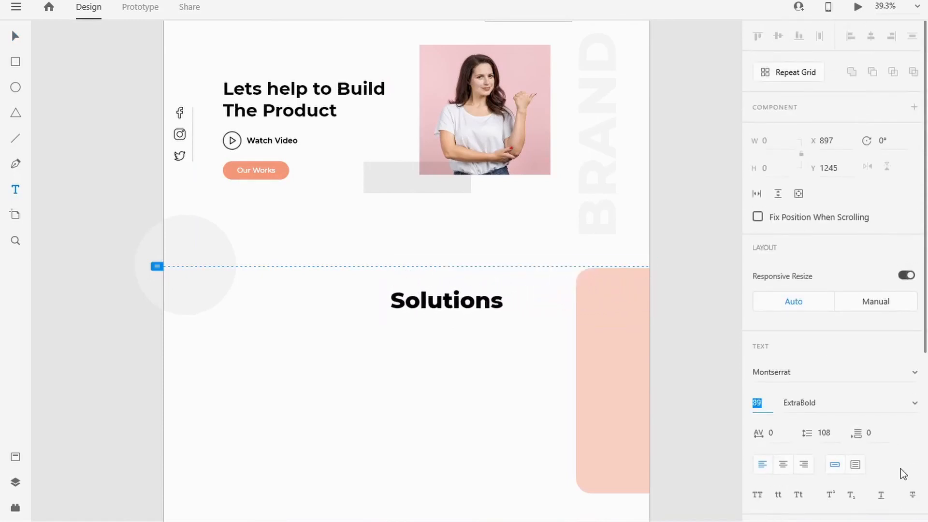
key("Down")
key("Down")
key("Down")
key("Down")
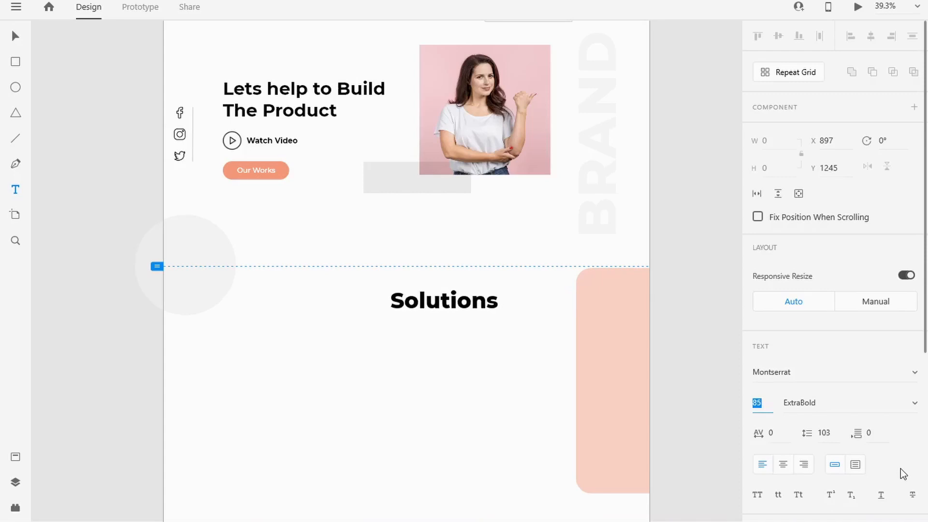
Step: Try the Bold weight on the Solutions heading and return it to ExtraBold
left_click(902, 410)
left_click(862, 378)
key("Escape")
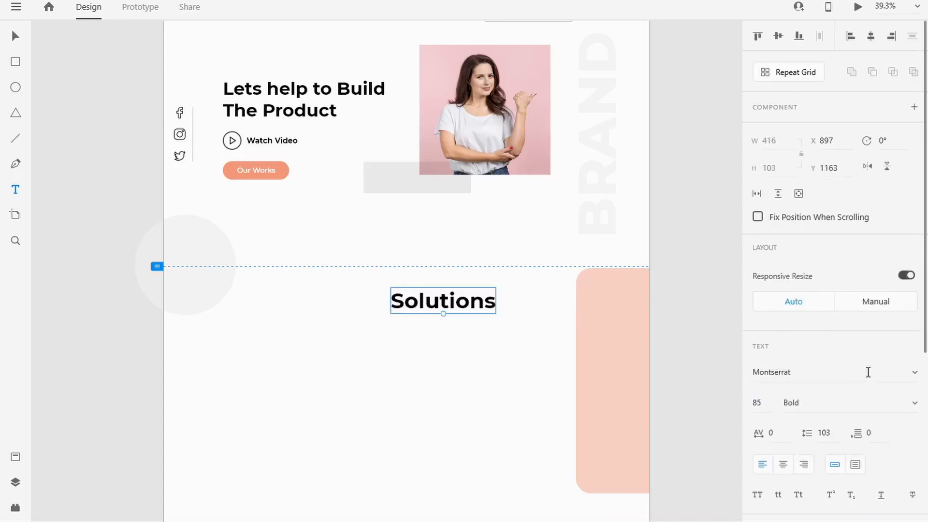
left_click(911, 403)
left_click(812, 425)
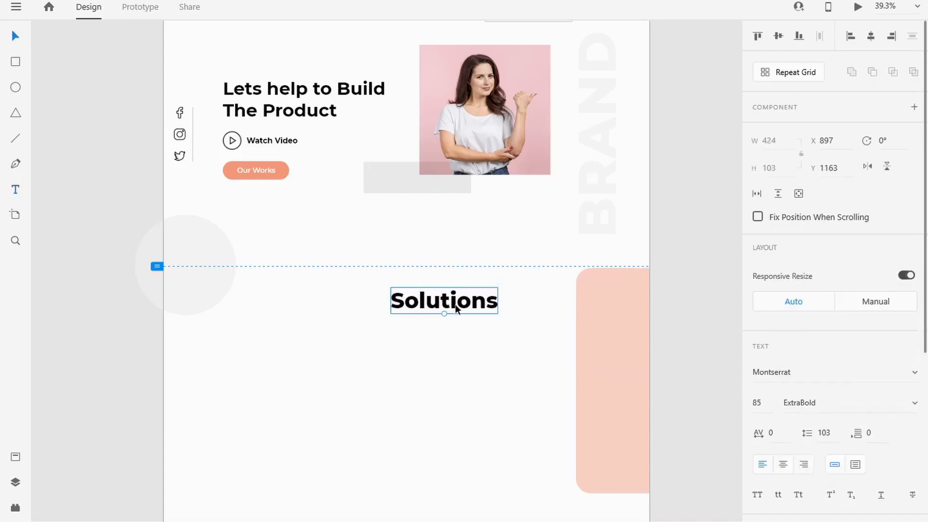
Step: Move the Solutions heading so its last letter overlaps the pale orange rectangle's left edge
mouse_move(457, 308)
left_mouse_down()
mouse_move(555, 300)
mouse_move(548, 296)
mouse_move(534, 296)
mouse_move(596, 315)
left_mouse_up()
left_click(696, 287)
left_click(689, 329)
Step: Draw a horizontal line about 167 long beneath the end of the Solutions heading and set its border size to 4
left_click(14, 145)
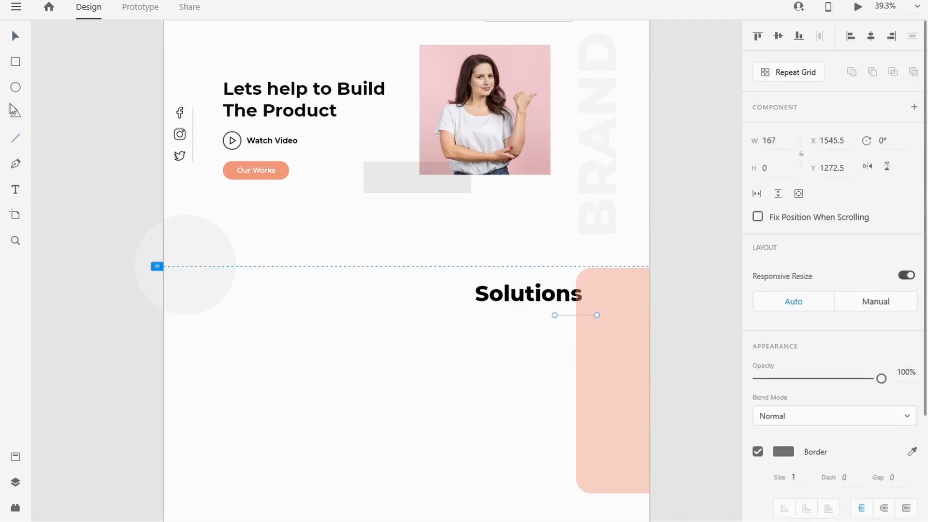
left_click(793, 477)
scroll(833, 407, "down", 3)
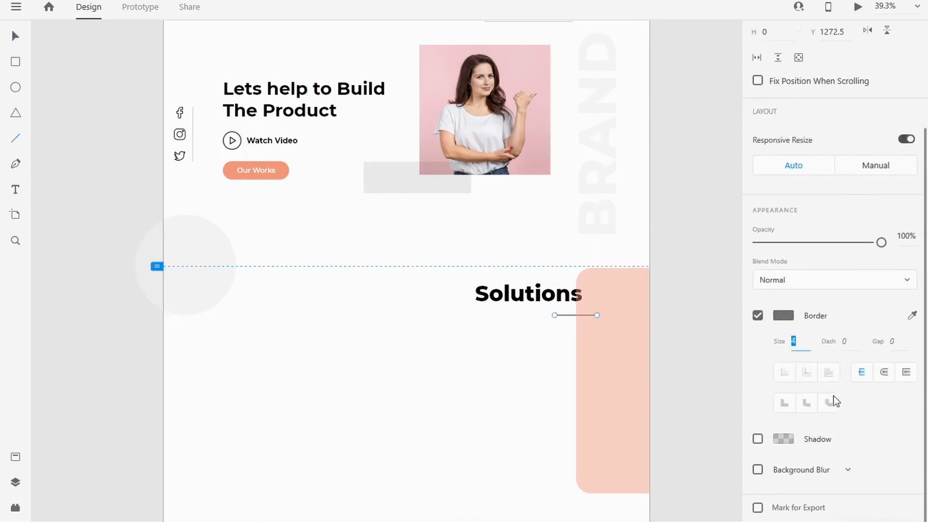
left_click(565, 257)
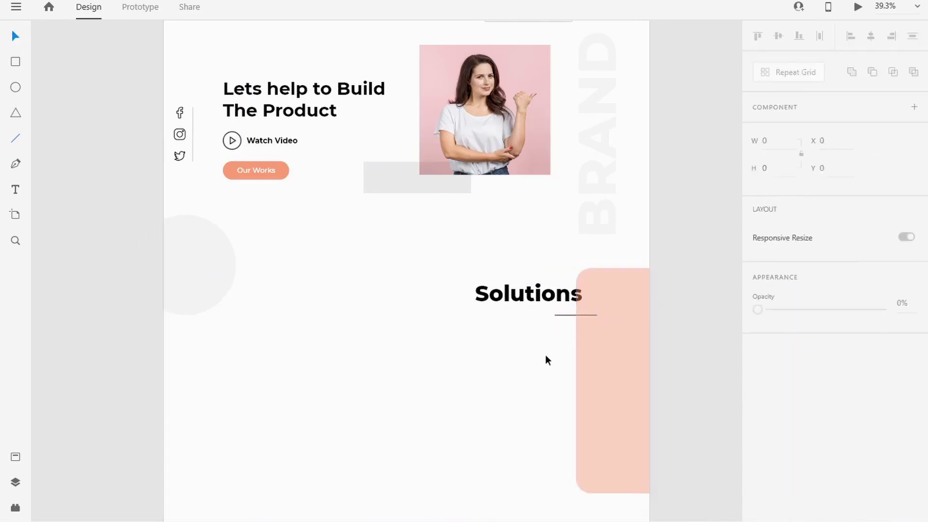
scroll(452, 358, "down", 3)
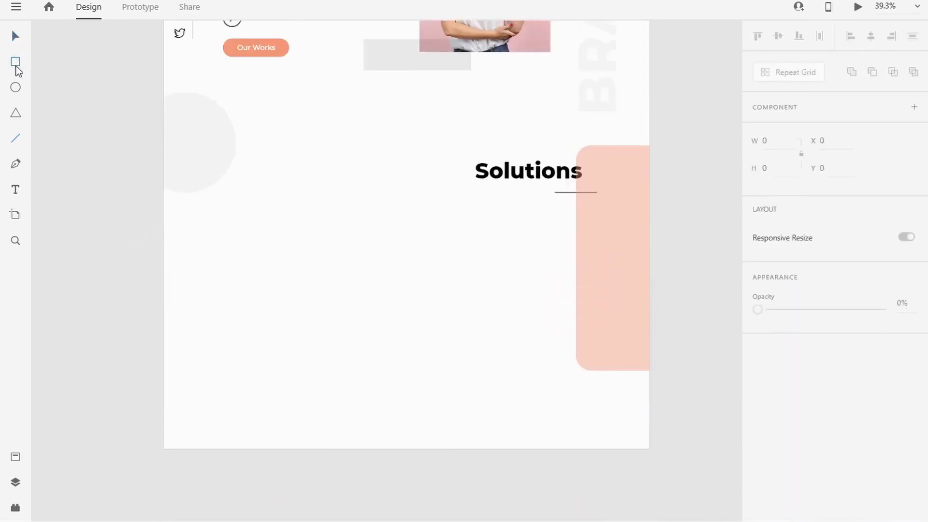
Step: Draw a rectangle about 453 by 647 below the hero section, beside the pale orange rectangle, and round its corners to about 31
scroll(282, 242, "up", 1)
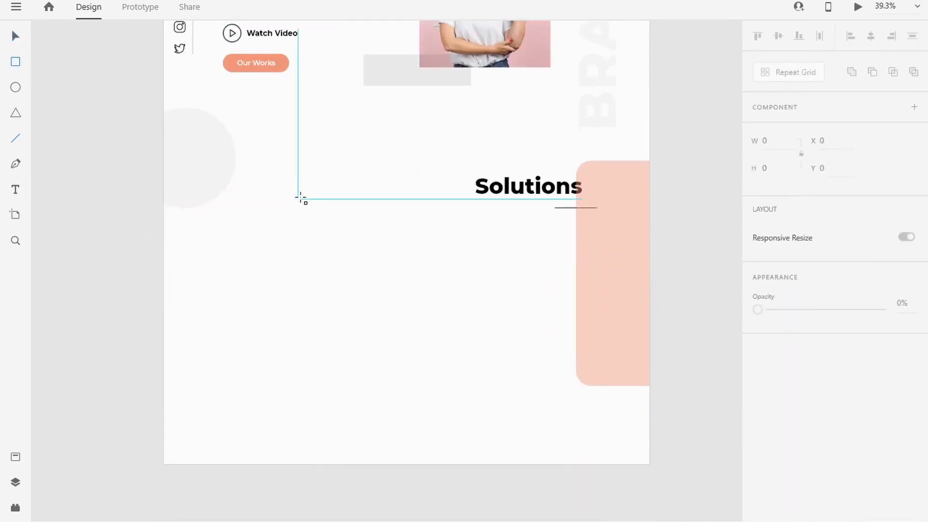
mouse_move(298, 224)
left_mouse_down()
mouse_move(429, 325)
mouse_move(426, 416)
mouse_move(414, 390)
left_mouse_up()
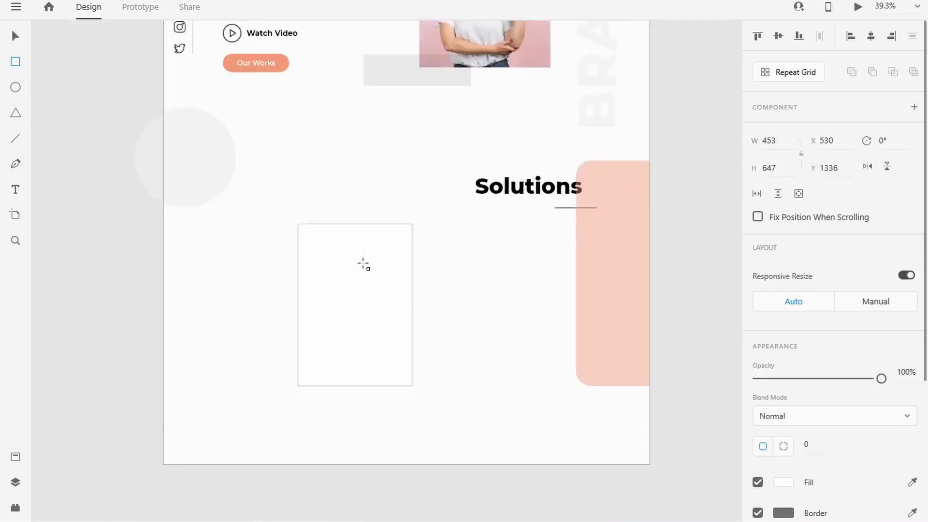
left_click_drag(306, 232, 304, 234)
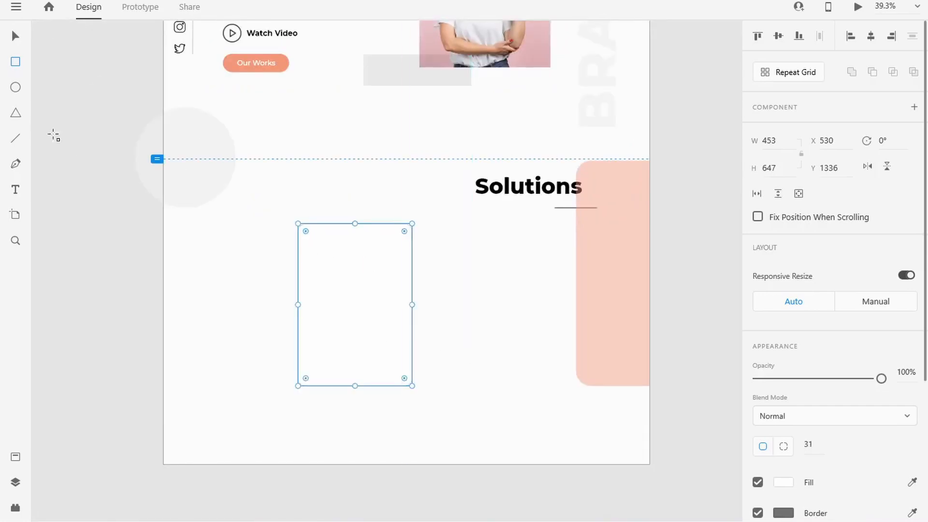
Step: Fill the rounded rectangle with hex colour ea907a and remove its border
scroll(776, 331, "down", 3)
left_click(778, 332)
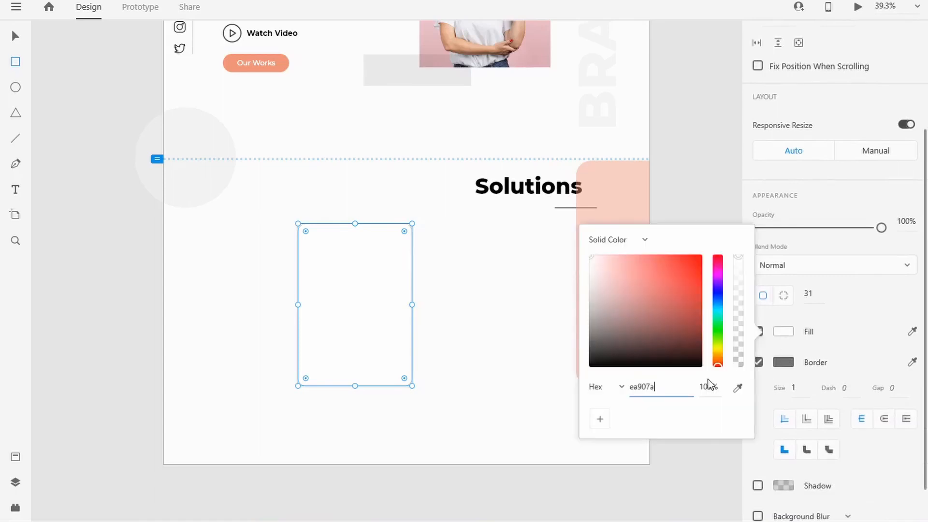
type("ea907a")
key("Return")
left_click(758, 362)
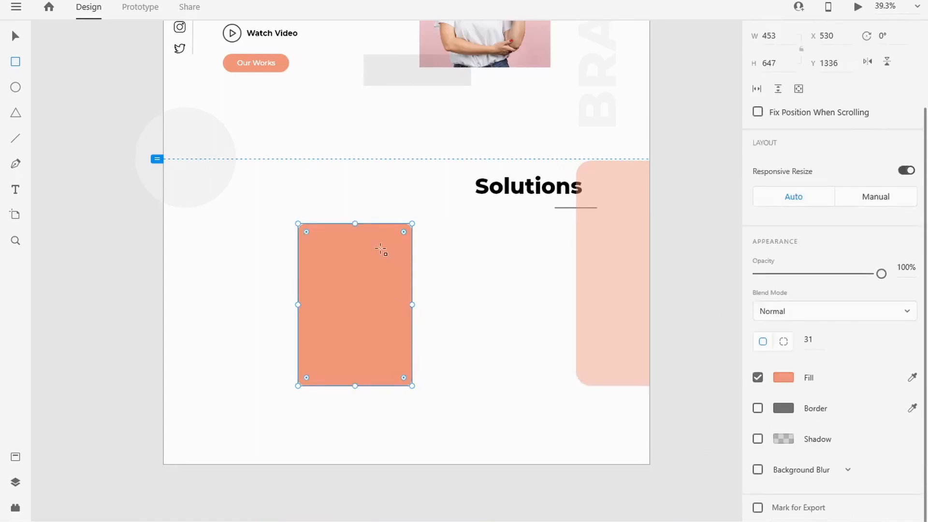
left_click(441, 288)
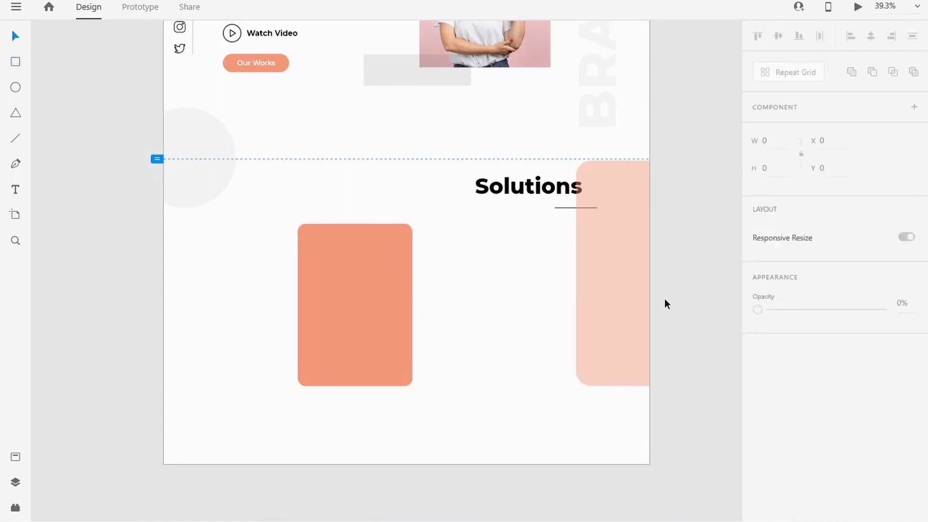
Step: Duplicate the orange card into an evenly spaced row of three and extend the pale orange rectangle's lower edge below the cards
left_click(338, 306)
left_click_drag(338, 304, 564, 301)
scroll(541, 301, "down", 2)
scroll(548, 294, "up", 2)
left_click(603, 391)
left_click_drag(604, 391, 603, 413)
left_click(562, 329)
left_click_drag(326, 307, 268, 307)
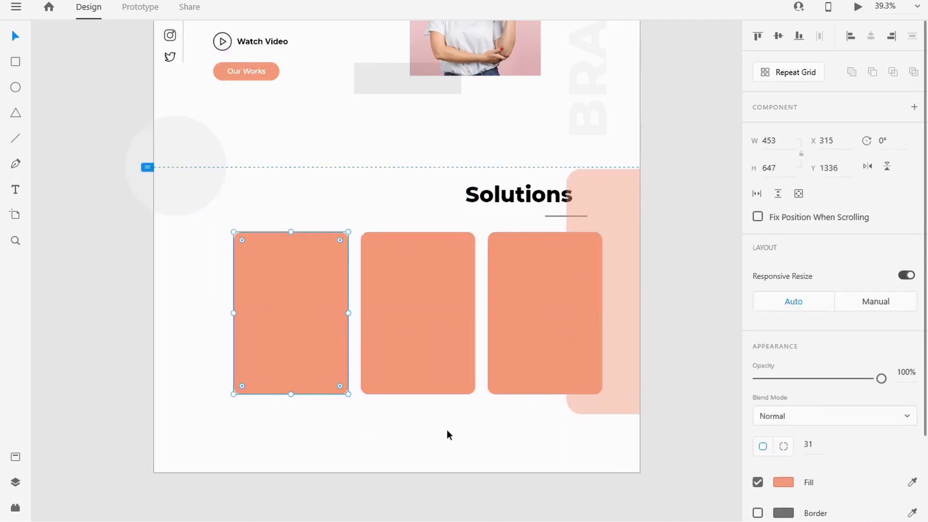
left_click(448, 433)
Step: Adjust the third card's left edge so its gap to the middle card matches the gap between the first two
scroll(262, 214, "down", 5)
scroll(235, 149, "up", 5)
scroll(285, 192, "down", 2)
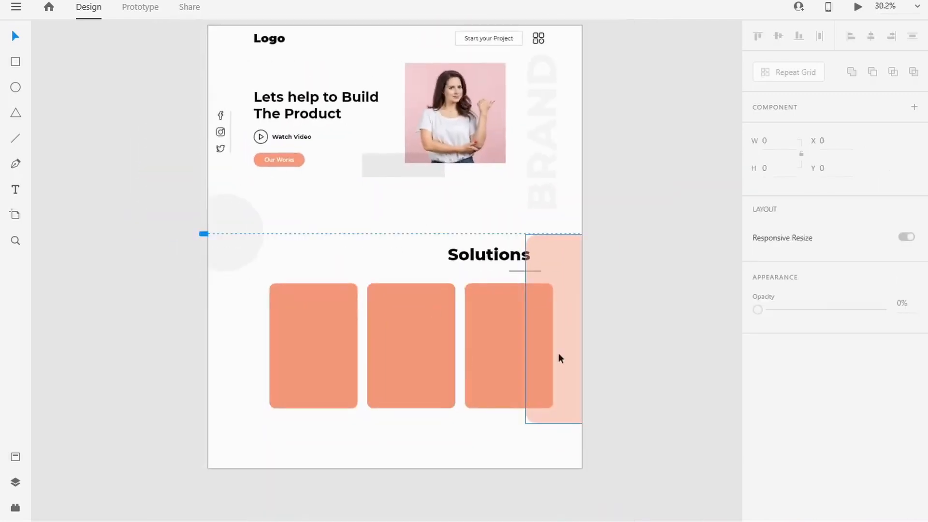
scroll(181, 193, "up", 2)
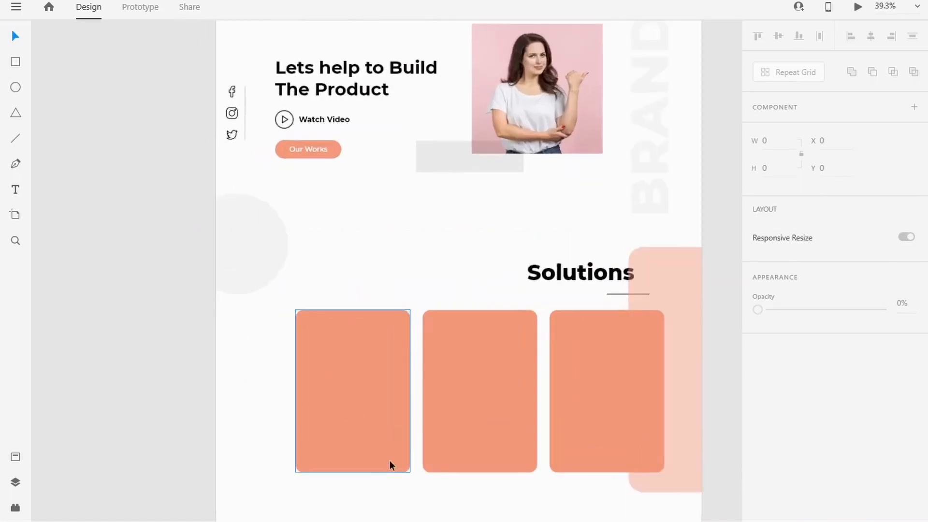
left_click(563, 391)
left_click_drag(549, 391, 554, 391)
left_click(493, 399)
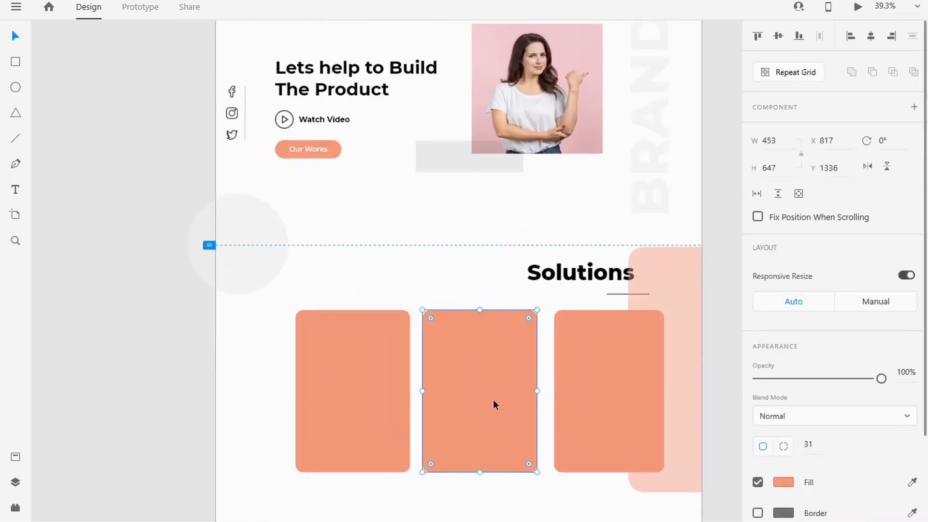
left_click(593, 399)
left_click_drag(555, 391, 549, 391)
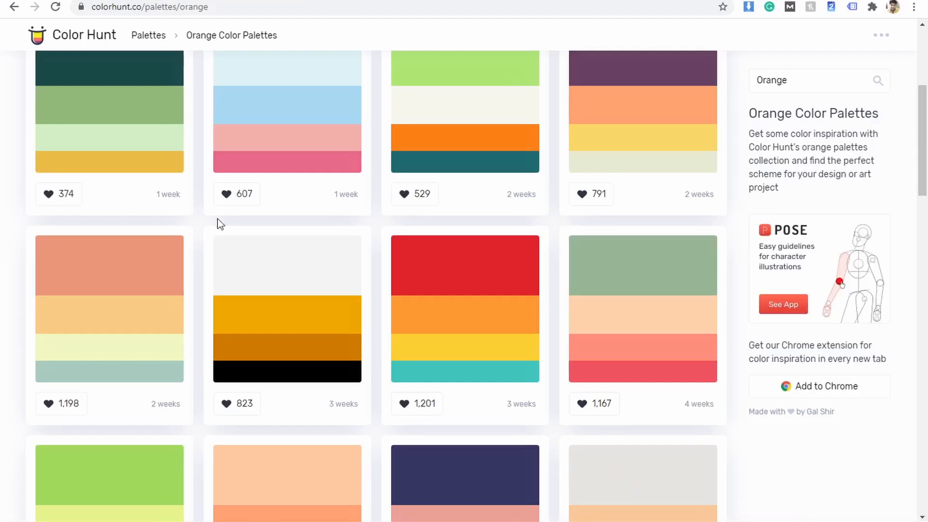
Step: Copy colours from the Color Hunt orange palette and fill the middle card with its light orange and the third card with #F4F7C5
left_click(145, 325)
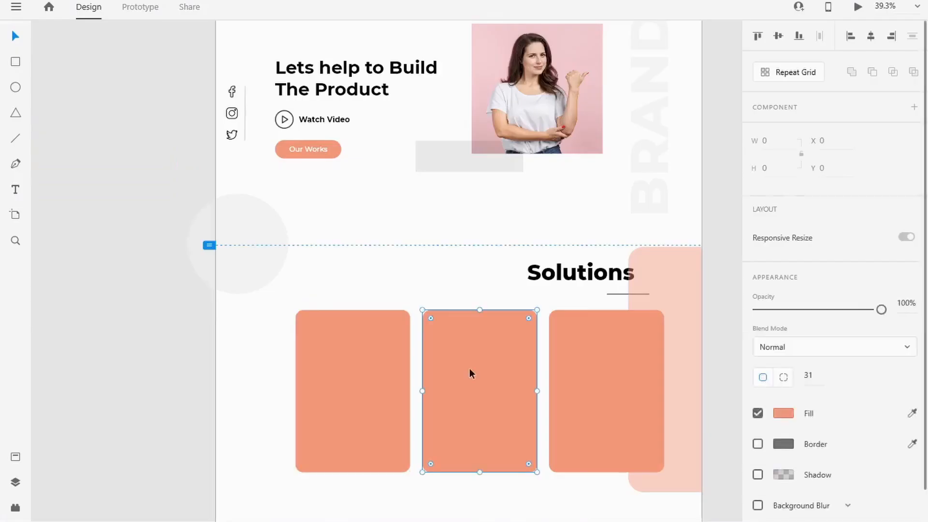
left_click(783, 379)
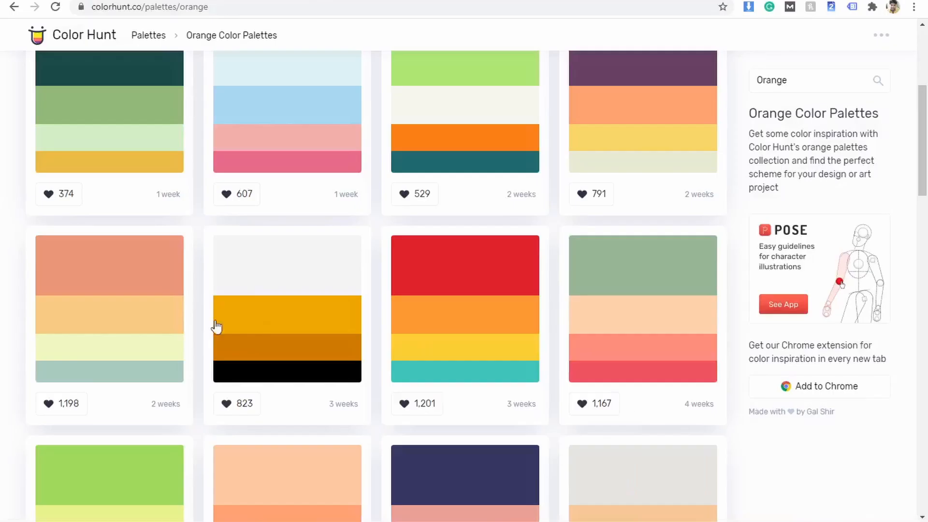
left_click(58, 356)
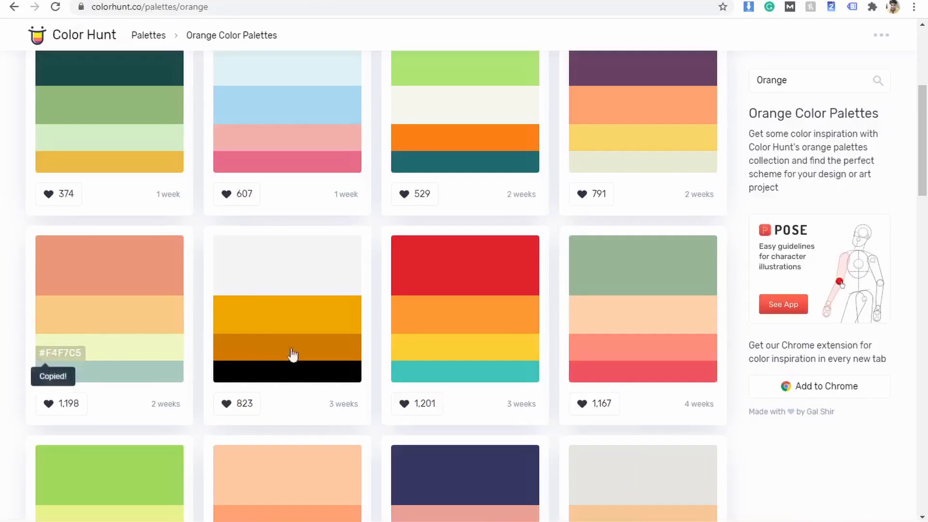
left_click(579, 388)
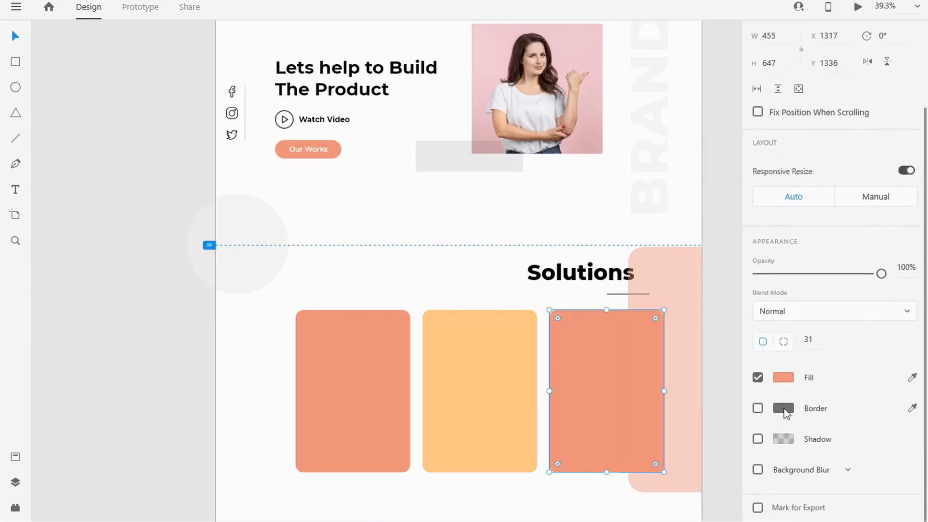
left_click(783, 378)
key("ctrl+v")
left_click(718, 493)
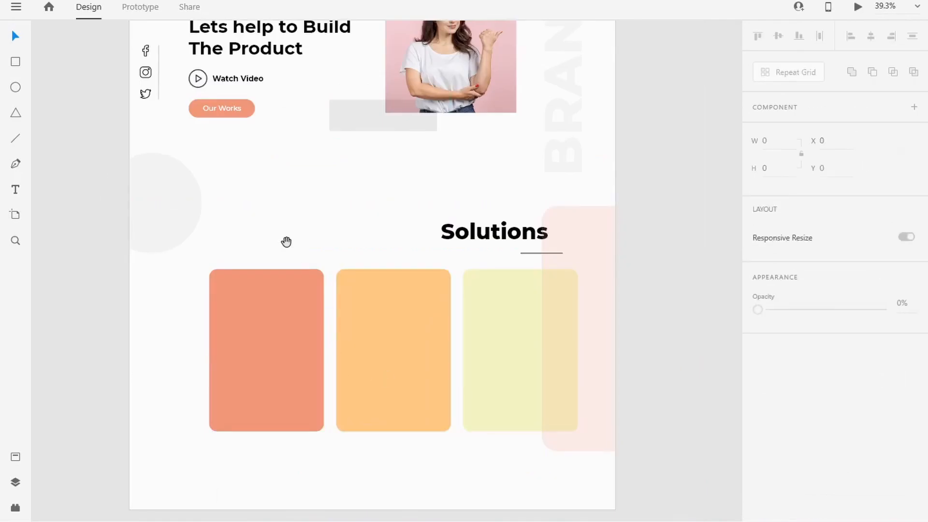
Step: Swap the outer cards so the pale yellow one comes first and the dark orange one last
left_click_drag(287, 242, 342, 230)
left_click_drag(320, 326, 303, 373)
left_click(712, 274)
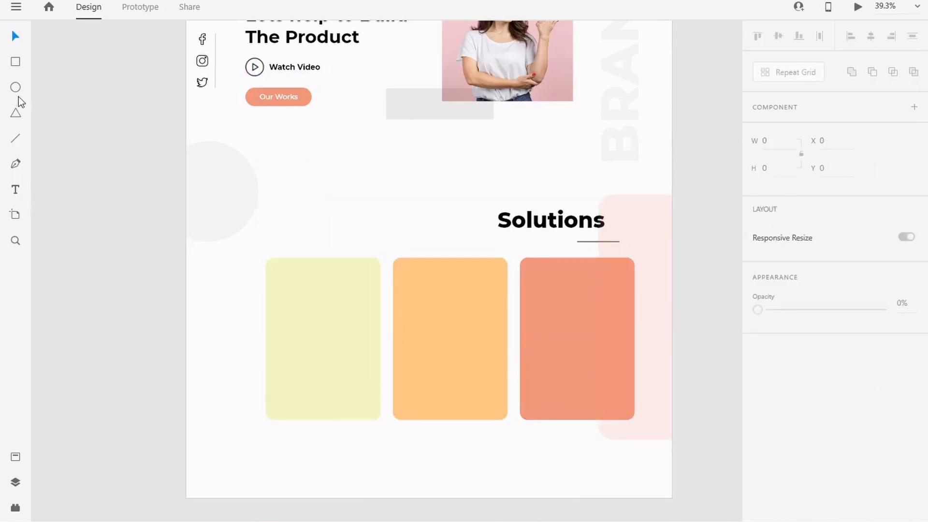
Step: Draw a circle near the yellow card's upper-left corner, size it to 150 by 150 and nudge it up slightly
scroll(301, 294, "up", 2)
left_click_drag(277, 259, 328, 307)
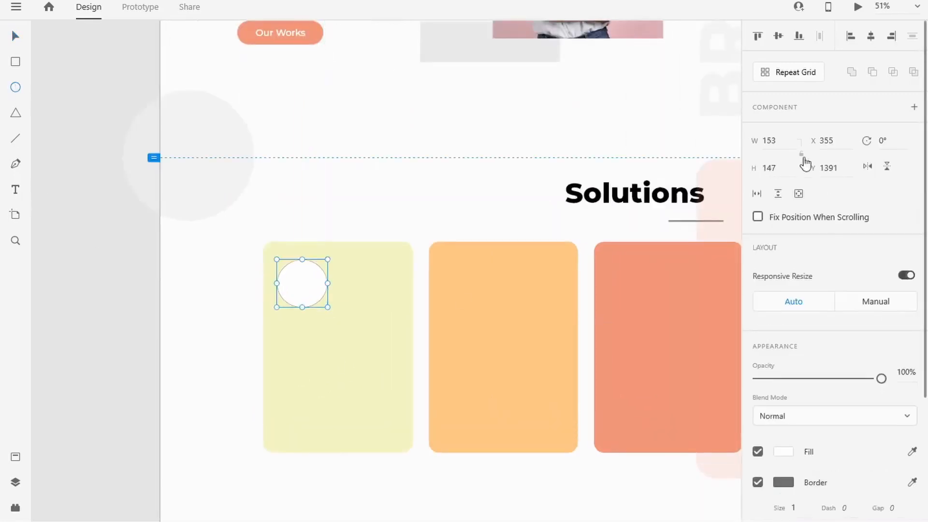
key("Tab")
type("150")
key("Tab")
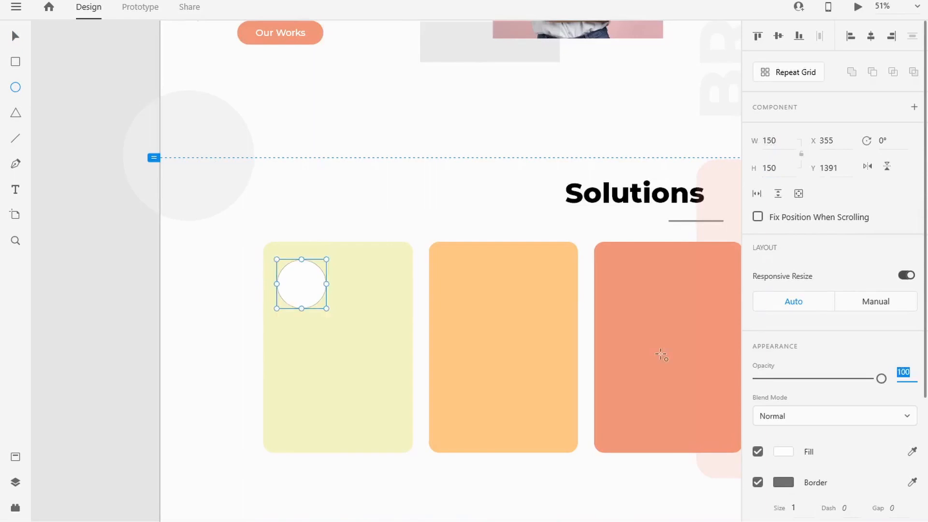
left_click(10, 39)
left_click_drag(301, 290, 302, 286)
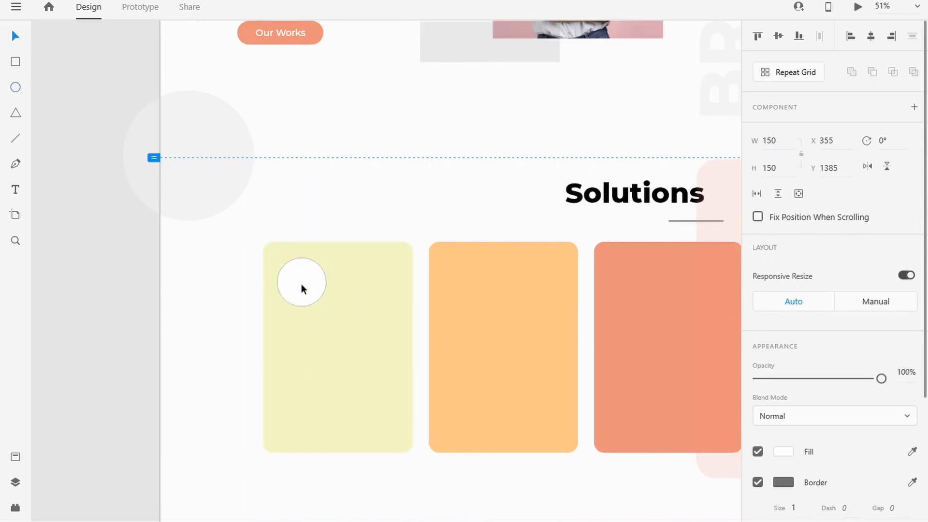
Step: Remove the circle's border and lower its opacity so it appears translucent on the yellow card
scroll(821, 386, "down", 3)
left_click(757, 408)
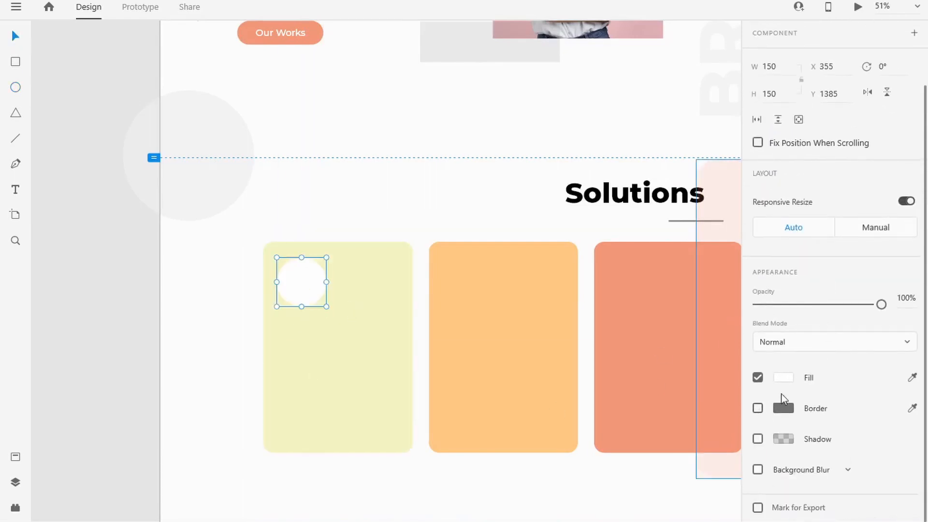
left_click_drag(882, 306, 794, 306)
Step: Bring the gear icon from the other window onto the artboard over the yellow card
key("alt+Tab")
left_click_drag(613, 140, 310, 435)
key("alt+Tab")
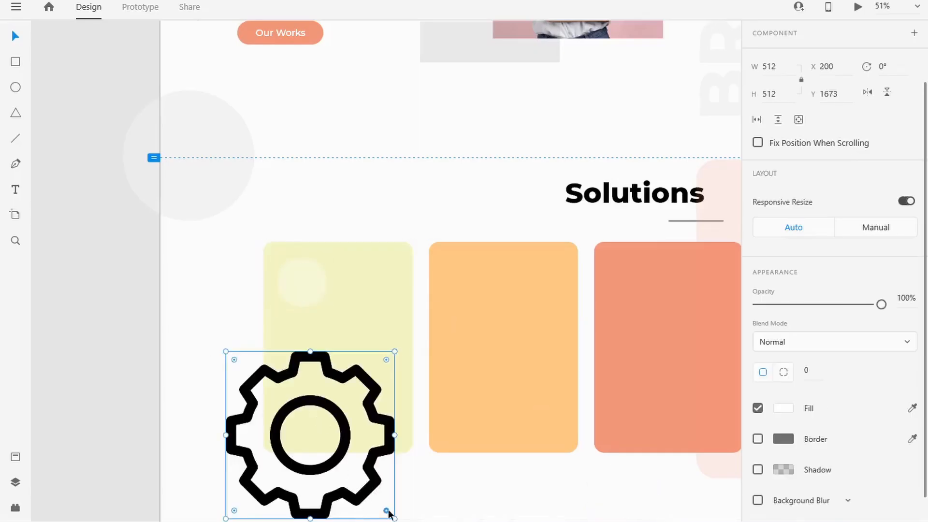
Step: Scale the gear icon down to about 68 by 67 and centre it on the translucent circle
left_click_drag(225, 352, 300, 286)
scroll(300, 285, "up", 5)
left_click_drag(309, 217, 307, 290)
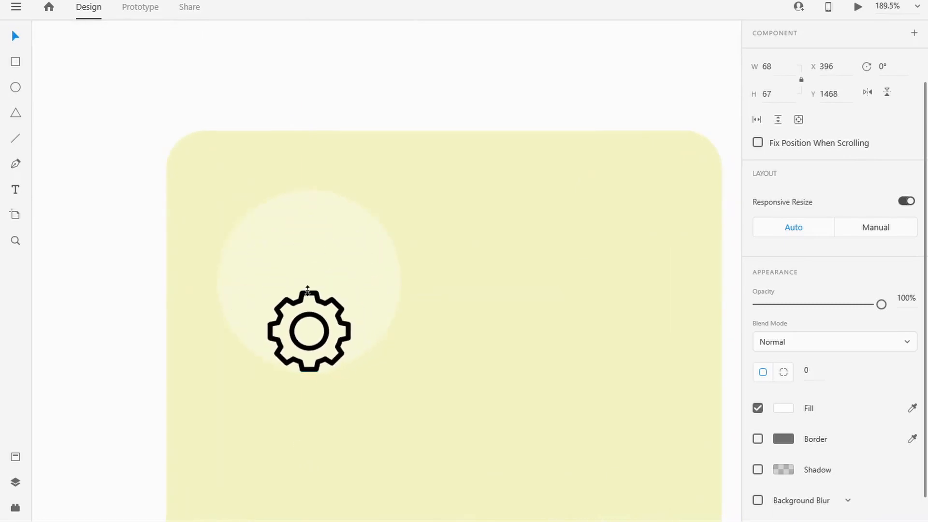
left_click_drag(308, 331, 307, 285)
scroll(309, 341, "down", 6)
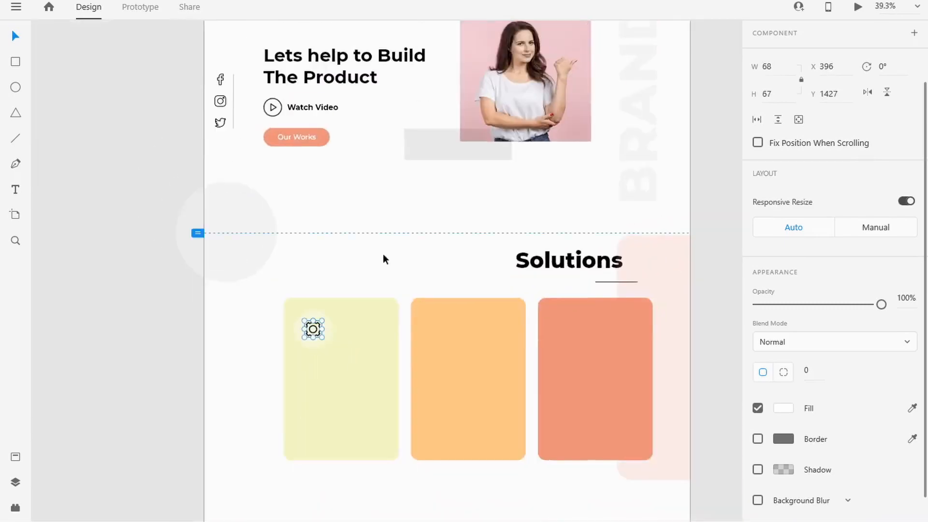
Step: Add the text "Heading" below the gear icon on the yellow card
left_click(332, 358)
left_click(16, 191)
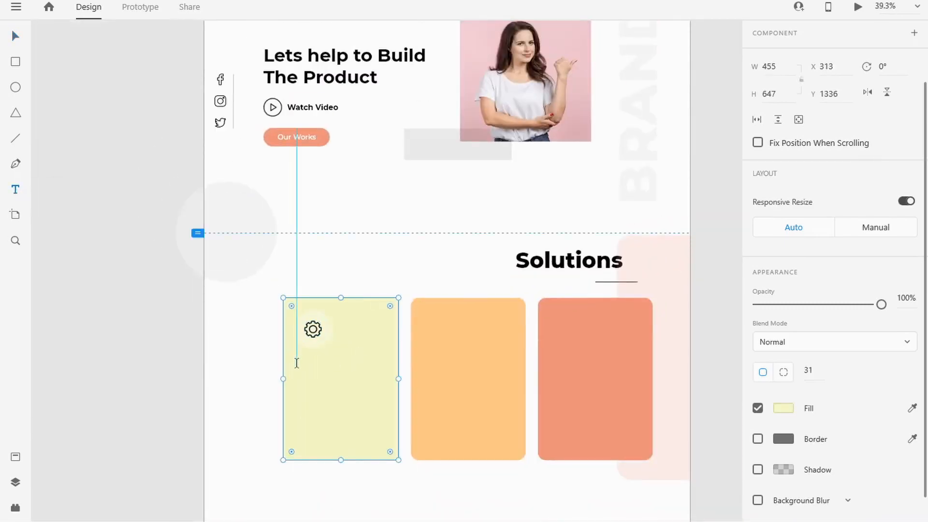
left_click(296, 363)
type("Head")
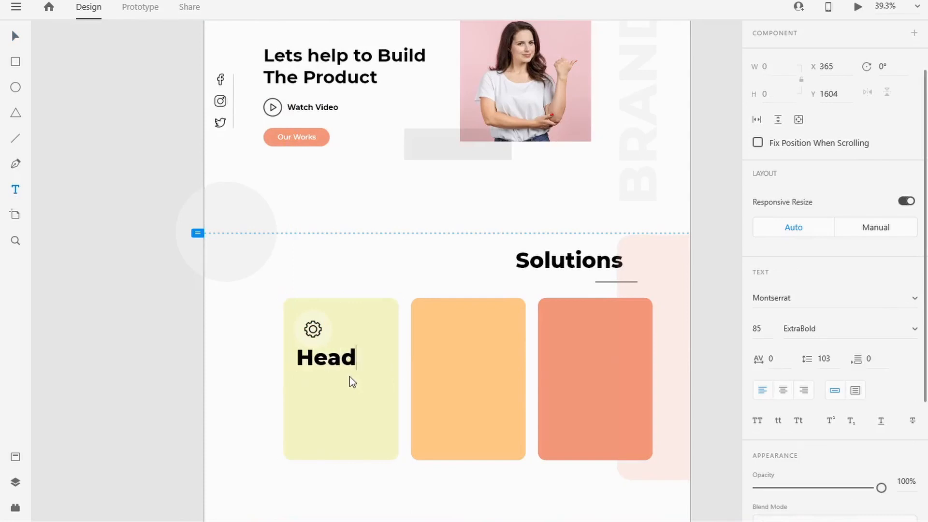
type("ing")
Step: Set the font size of the yellow card's "Heading" text to 47
key("ctrl+a")
scroll(766, 252, "down", 2)
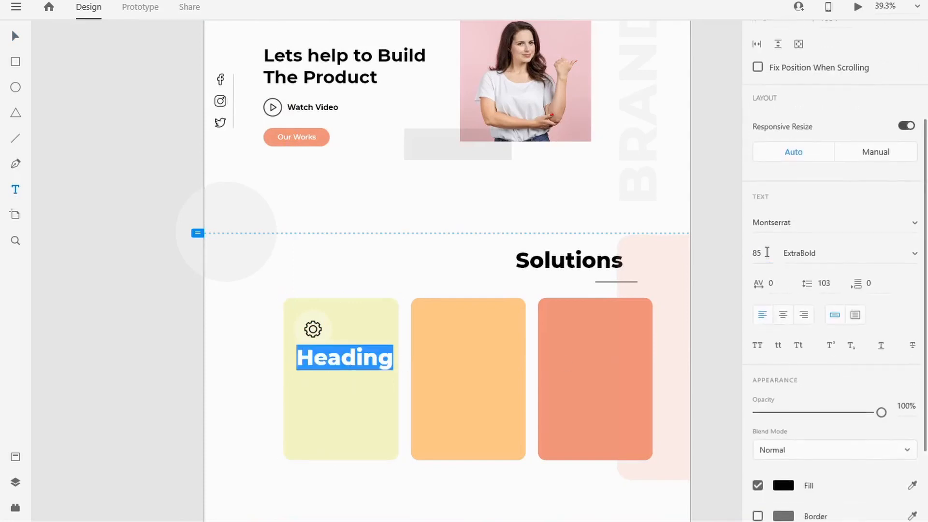
left_click(767, 252)
key("Down")
key("Down")
key("Down")
key("Down")
key("Down")
key("Down")
key("Down")
key("Down")
key("Down")
key("Down")
key("Down")
key("Down")
key("Down")
key("Down")
key("Down")
key("Down")
key("Down")
key("Down")
key("Down")
key("Down")
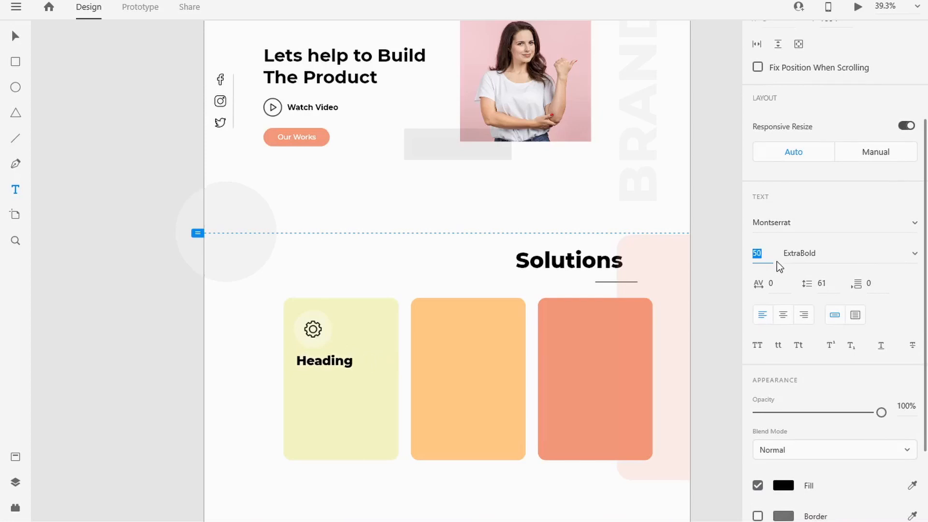
key("Down")
key("Down")
key("Down")
Step: Try the Medium weight on the "Heading" text and set it to Bold
left_click(914, 254)
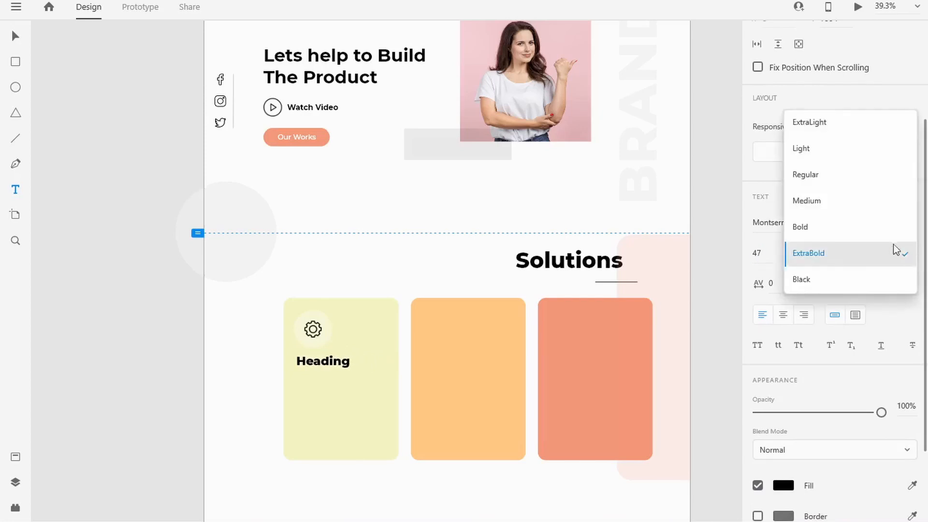
left_click(870, 225)
left_click(914, 253)
left_click(843, 227)
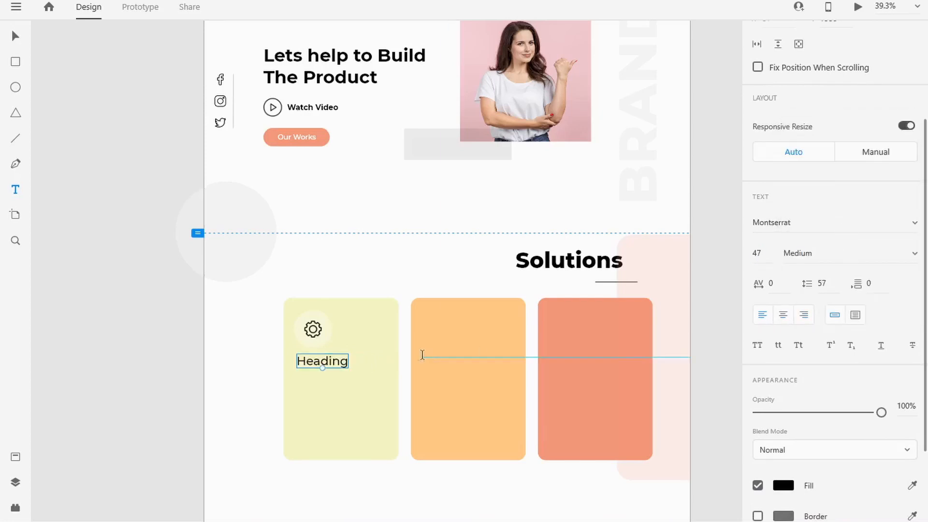
left_click(838, 253)
left_click(837, 277)
Step: Add a text area about 347 by 237 below "Heading" and paste Lorem Ipsum text from "Lorem ipsum dolor" to "imperdiet consectetur"
left_click_drag(337, 361, 375, 431)
left_click(242, 357)
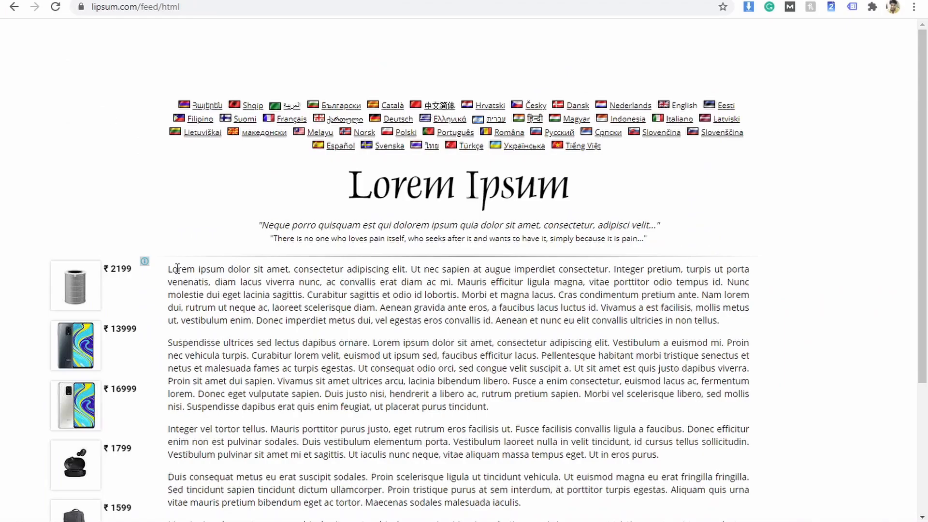
left_click_drag(177, 269, 567, 269)
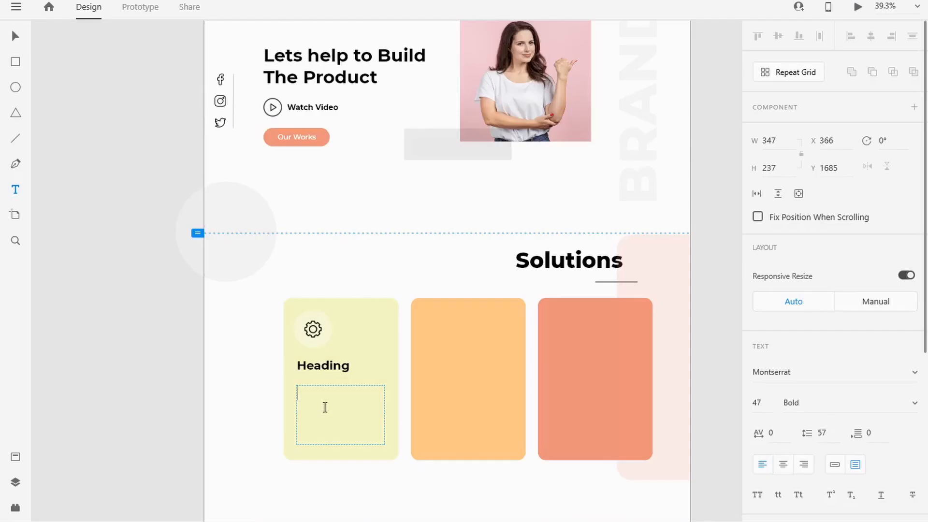
type("Lorem ipsum dolor sit amet, consectetur adipiscing elit. Ut nec sapien at augue imperdiet consectetur")
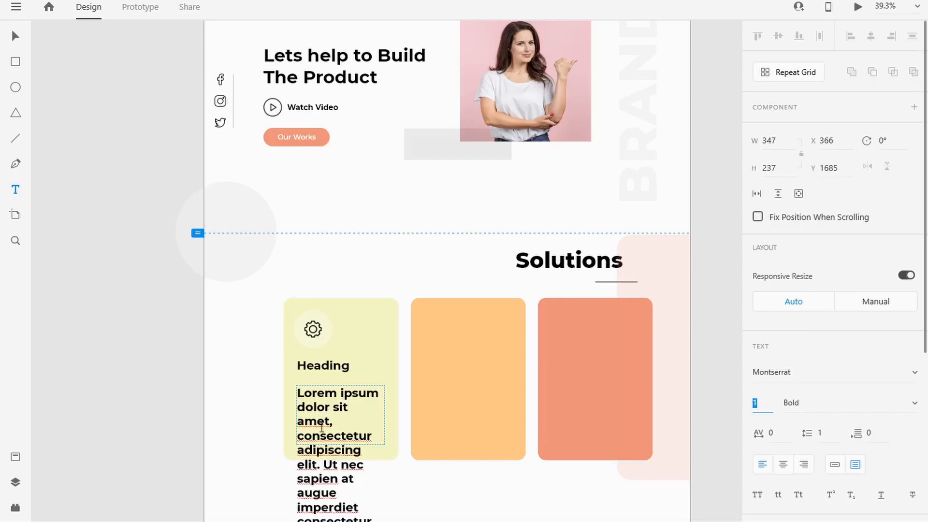
Step: Set the font size of the whole Lorem Ipsum paragraph to 31
key("ctrl+a")
left_click(768, 405)
key("Down")
key("Down")
key("Down")
key("Down")
key("Down")
key("Down")
key("Down")
key("Down")
key("Down")
key("Down")
key("Down")
key("Down")
key("Down")
key("Down")
key("Down")
key("Down")
key("Down")
key("Down")
key("Down")
key("Down")
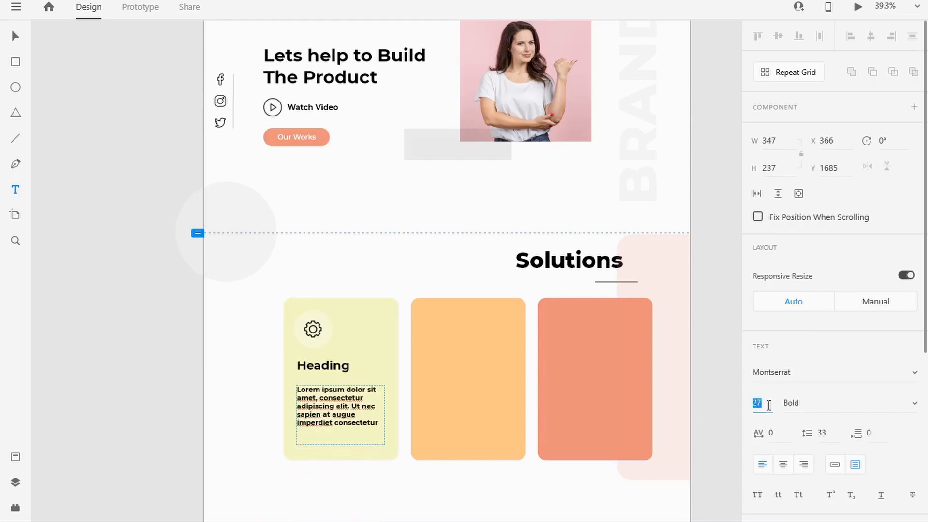
key("Up")
key("Up")
key("Up")
key("Up")
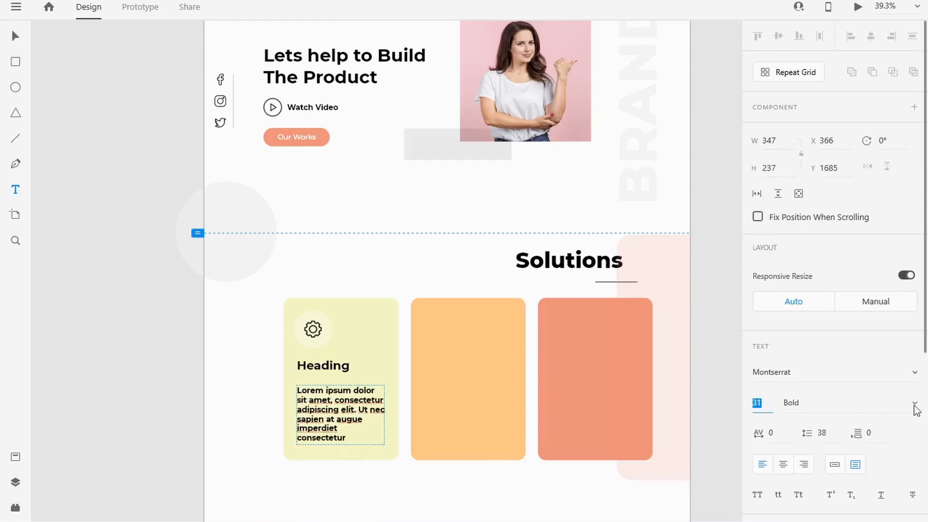
Step: Set the weight of the Lorem Ipsum paragraph in the yellow card to Regular
left_click(915, 404)
left_click(860, 351)
scroll(821, 386, "down", 5)
left_click(783, 377)
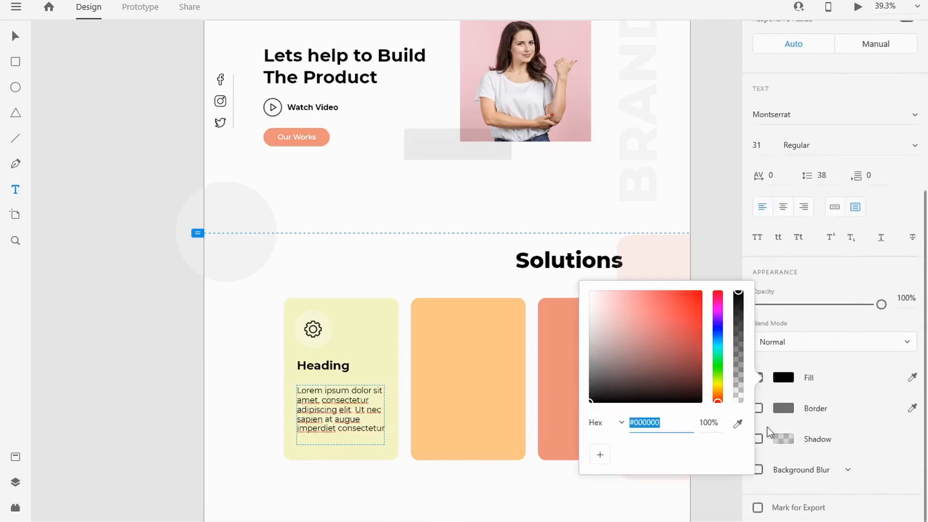
key("Escape")
left_click(152, 350)
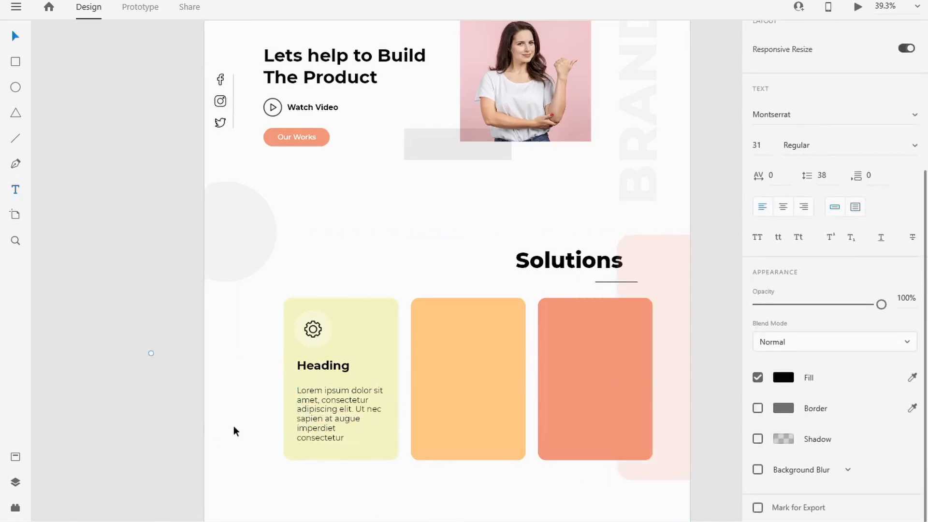
Step: Move "Heading" up beneath the gear icon and bring the Lorem Ipsum paragraph up close below it
scroll(330, 456, "up", 3)
left_click(320, 382)
left_click(324, 308)
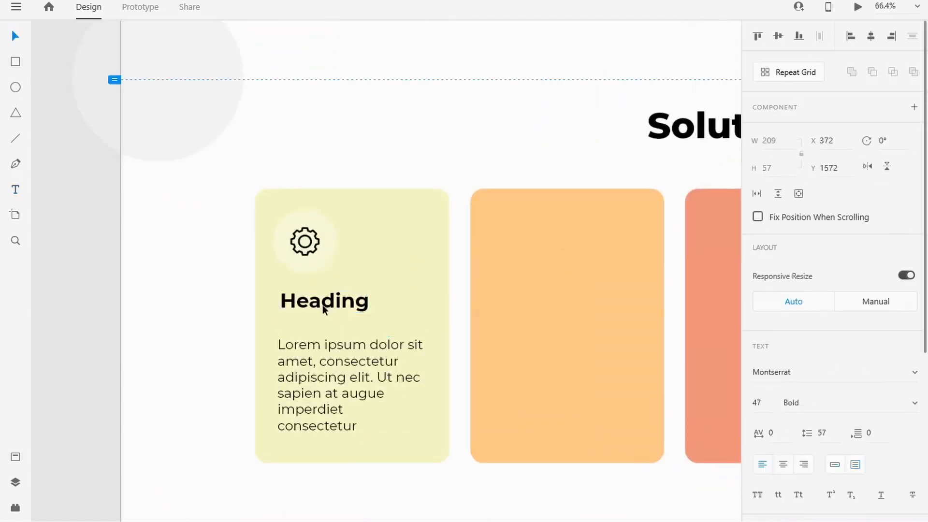
left_click_drag(322, 309, 323, 296)
left_click_drag(342, 381, 344, 358)
Step: Shorten the yellow card from its lower edge to a height of 567
left_click(357, 440)
left_click_drag(352, 463, 355, 430)
scroll(400, 379, "down", 5)
scroll(439, 275, "up", 3)
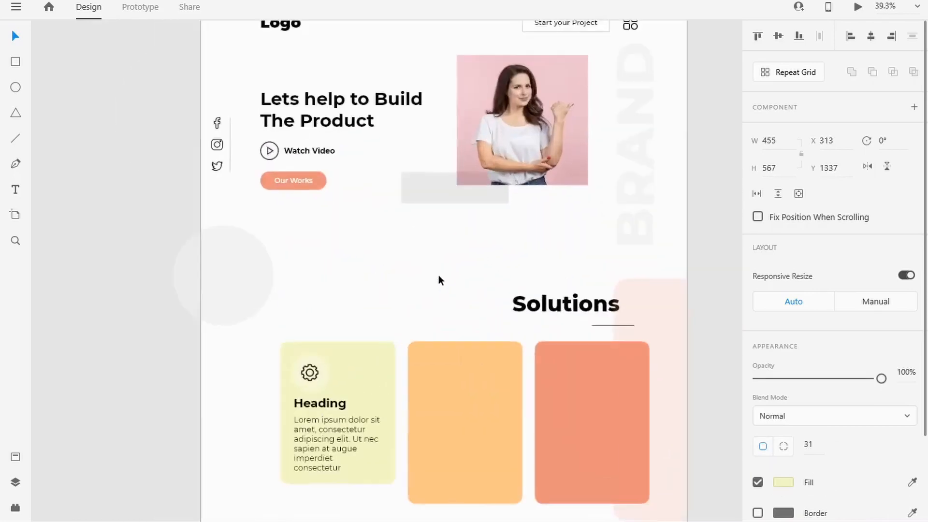
Step: Duplicate the yellow card with its icon, heading and text into the middle position and delete the original orange and coral cards
left_click_drag(259, 496, 346, 365)
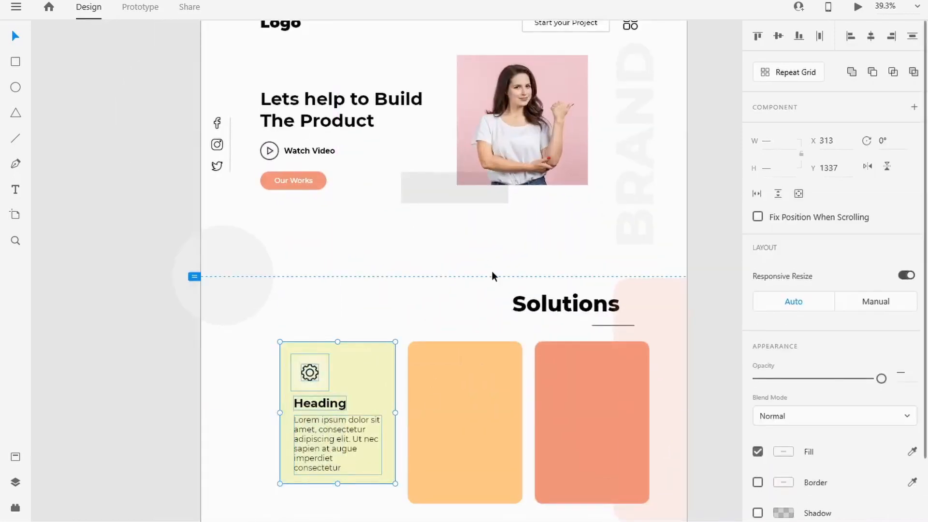
scroll(483, 285, "down", 3)
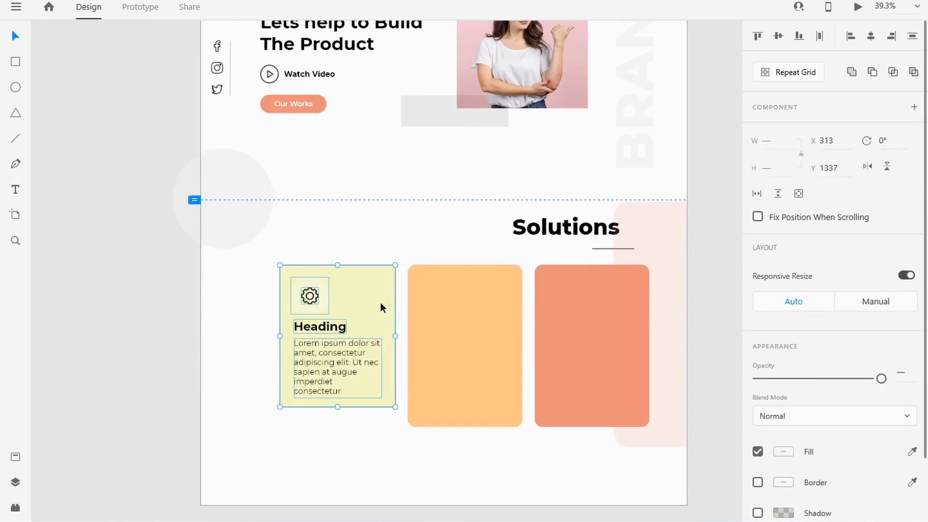
left_click_drag(344, 312, 613, 312)
left_click(562, 418)
key("Delete")
left_click(468, 416)
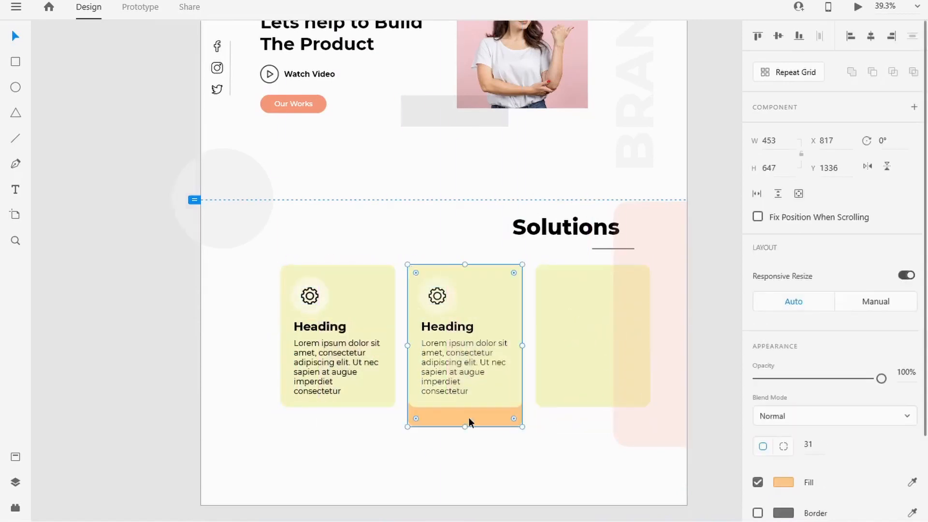
key("Delete")
Step: Delete the empty yellow rectangle in the third position and place a copy of the complete middle card there
left_click_drag(433, 443, 453, 255)
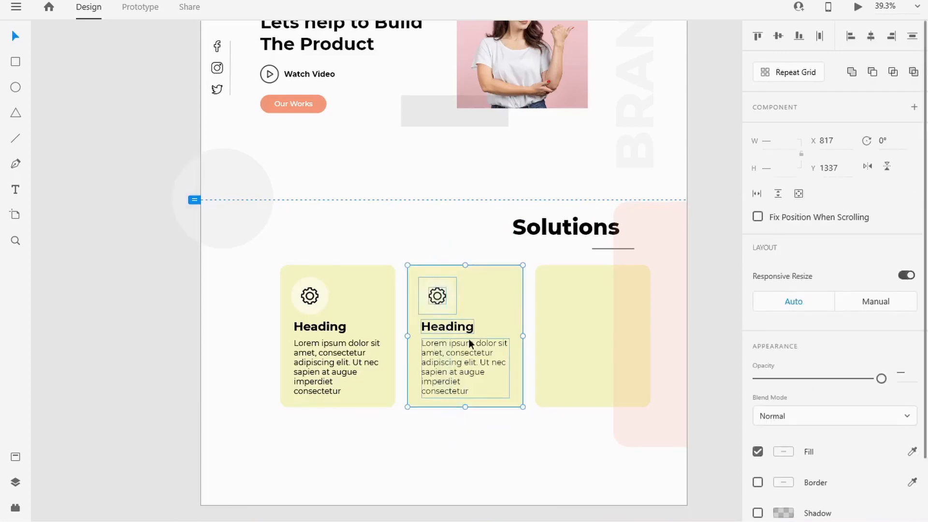
left_click(582, 372)
key("Delete")
left_click(465, 307)
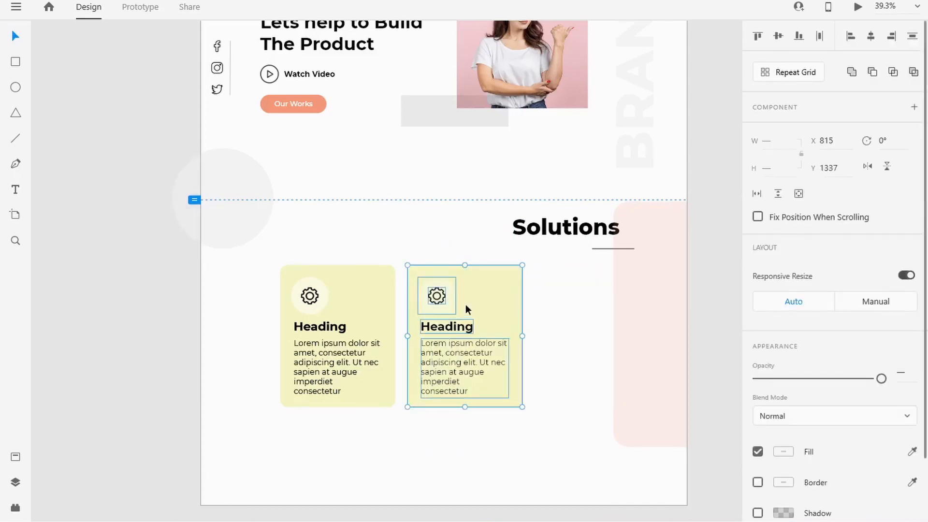
left_click_drag(466, 307, 594, 304)
Step: Fill the third card with the coral colour #EA907A of the pale background shape
left_click(441, 424)
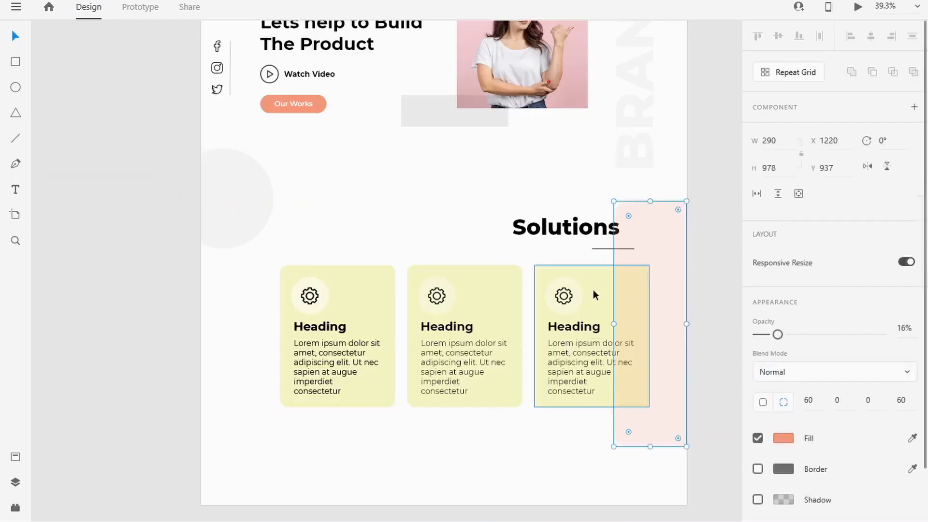
left_click(593, 289)
left_click(784, 377)
left_click(676, 434)
key("ctrl+v")
left_click(533, 451)
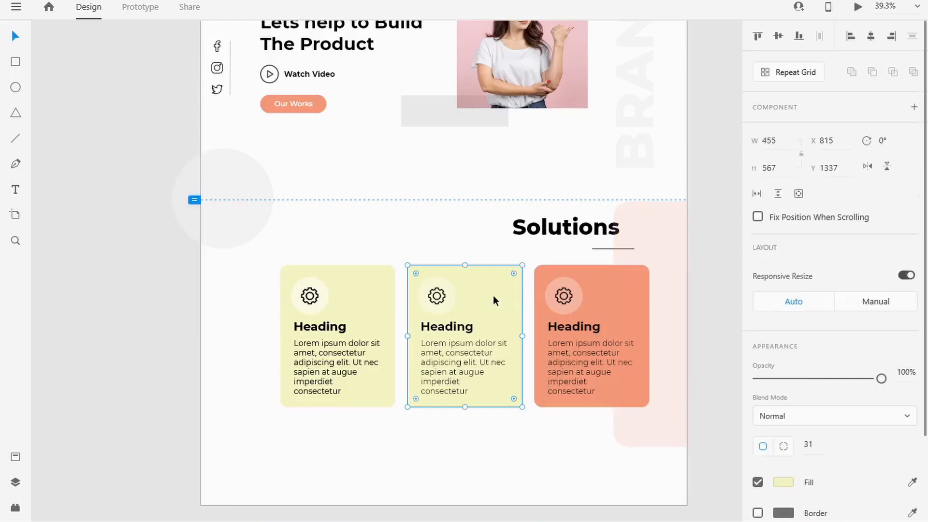
Step: Set the middle card's fill colour to #FBC687
scroll(784, 381, "down", 3)
left_click(785, 380)
key("ctrl+v")
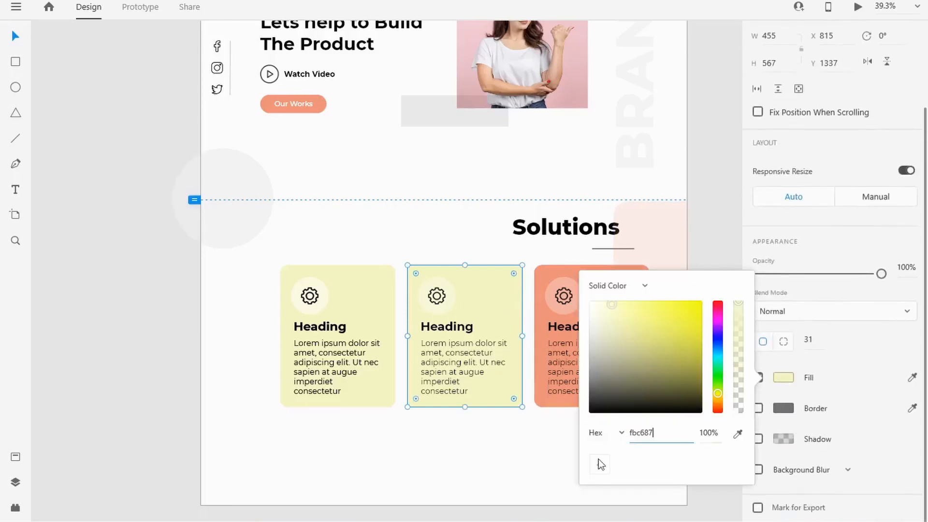
left_click(598, 461)
Step: Set the fill of both the heading and the paragraph in the coral card to white, #FFFFFF
left_click(586, 329)
scroll(812, 338, "down", 5)
left_click(783, 378)
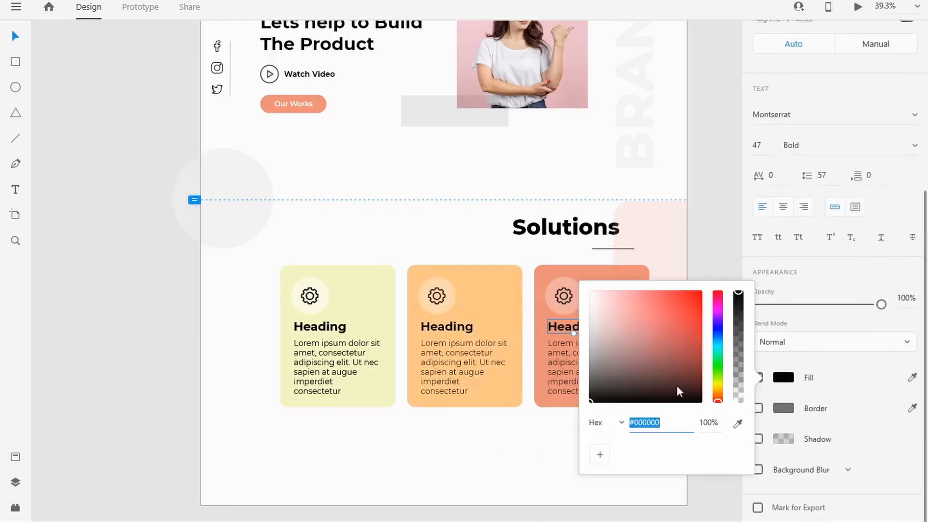
type("fff")
left_click(533, 433)
left_click(583, 368)
scroll(871, 330, "down", 5)
left_click(783, 378)
type("FFFFFF")
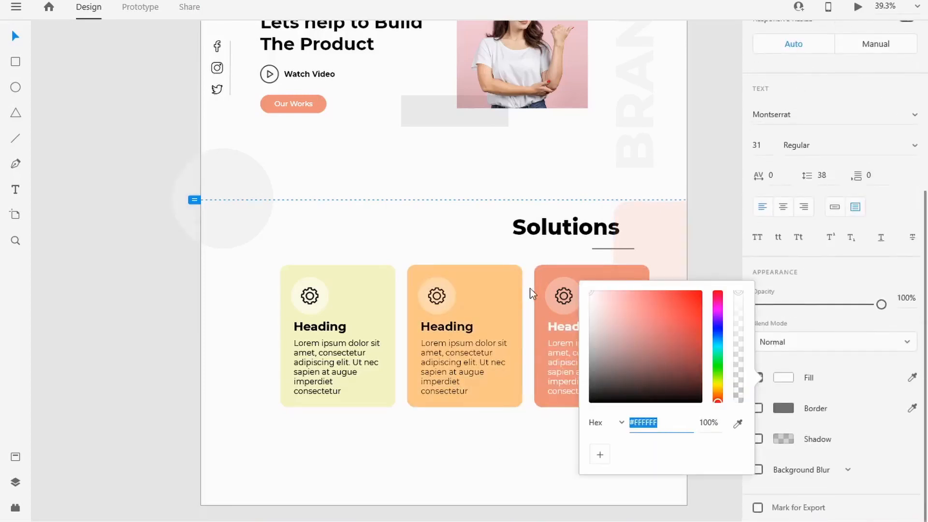
left_click(533, 306)
Step: Duplicate the "Solutions" title to the space below the yellow card's lower-left corner and change the copy's text to "01"
scroll(255, 311, "down", 1)
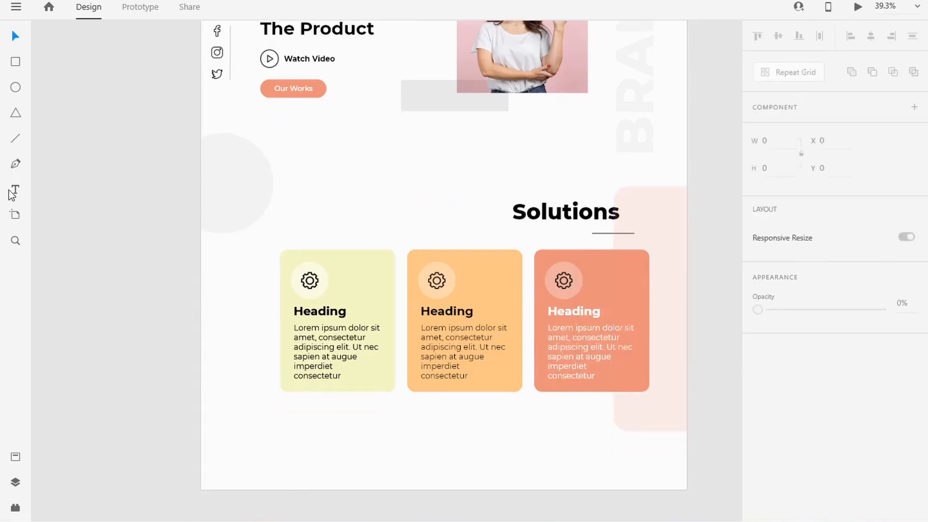
left_click(553, 216)
left_click_drag(552, 216, 264, 417)
double_click(263, 418)
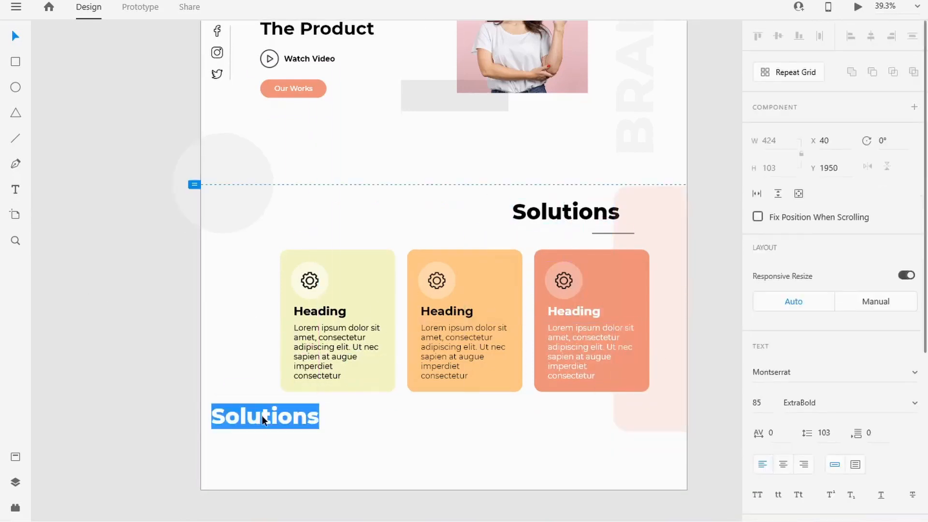
type("01")
Step: Increase the font size of the "01" text to 190
scroll(764, 266, "down", 3)
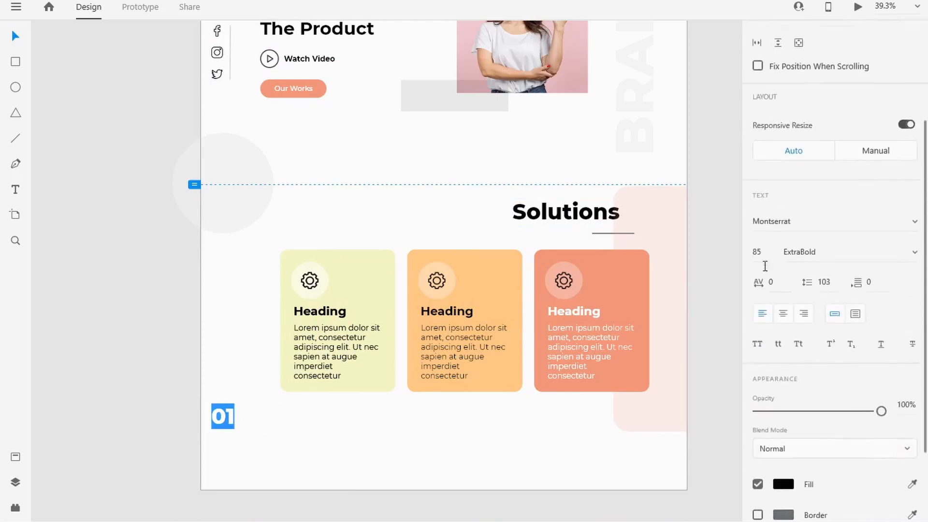
left_click(757, 252)
key("Up")
key("Up")
key("Up")
key("Up")
key("Up")
key("Up")
key("Up")
key("Up")
key("Up")
key("Up")
key("Up")
key("Up")
key("Up")
key("Up")
key("Up")
key("Up")
key("Up")
key("Up")
key("Up")
key("Up")
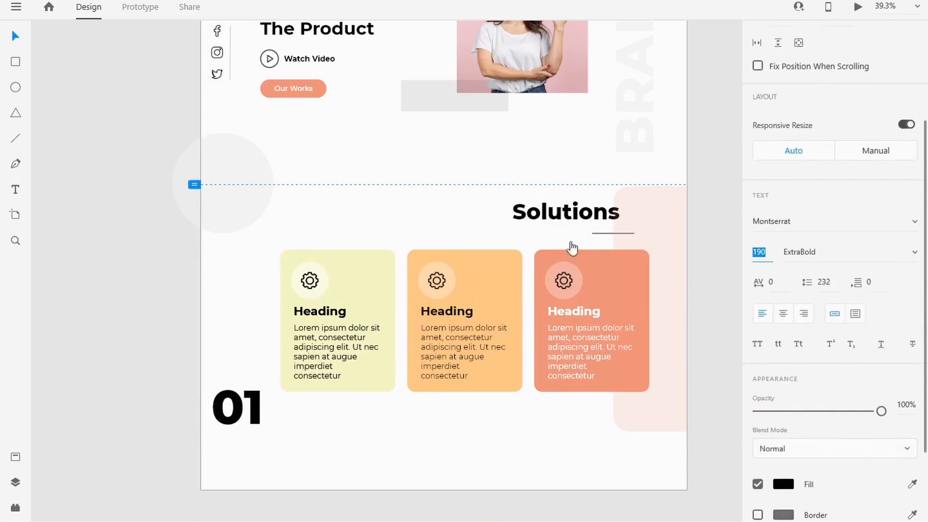
Step: Lower the opacity of "01" to 6% and move it to the artboard's left edge beside the yellow card
scroll(783, 364, "down", 2)
left_click_drag(880, 305, 761, 314)
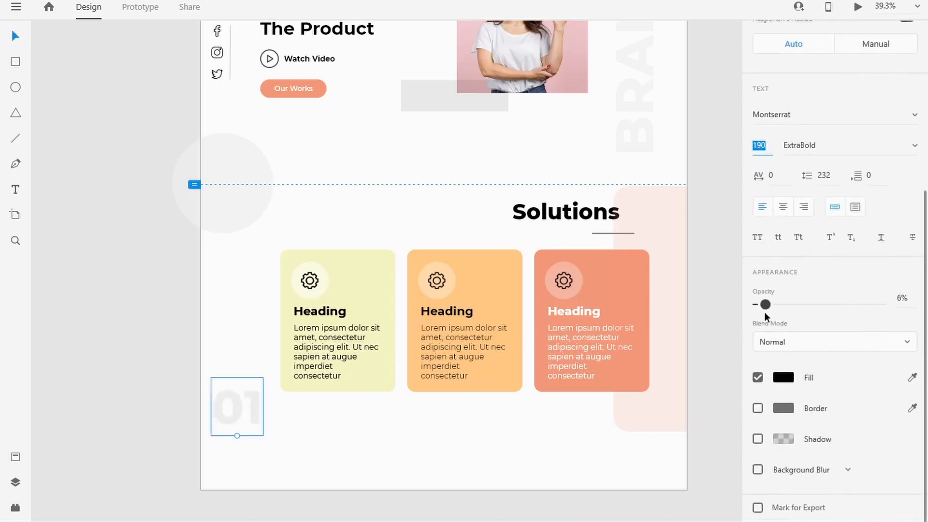
left_click_drag(232, 407, 218, 384)
Step: Import the navy chevron pattern image, scale it to about 74 by 342 and place it between "01" and the yellow card
key("alt+Tab")
left_click_drag(683, 62, 245, 351)
left_click_drag(264, 422, 259, 303)
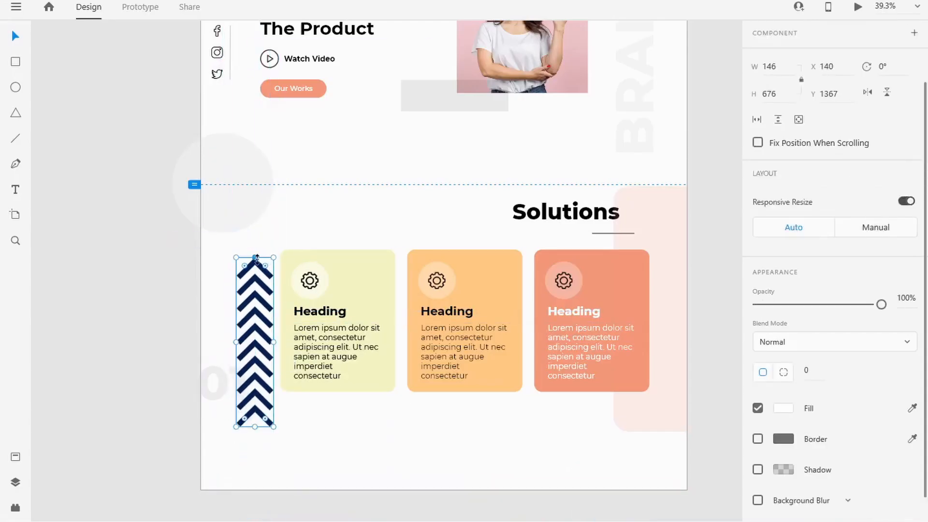
left_click_drag(257, 259, 257, 336)
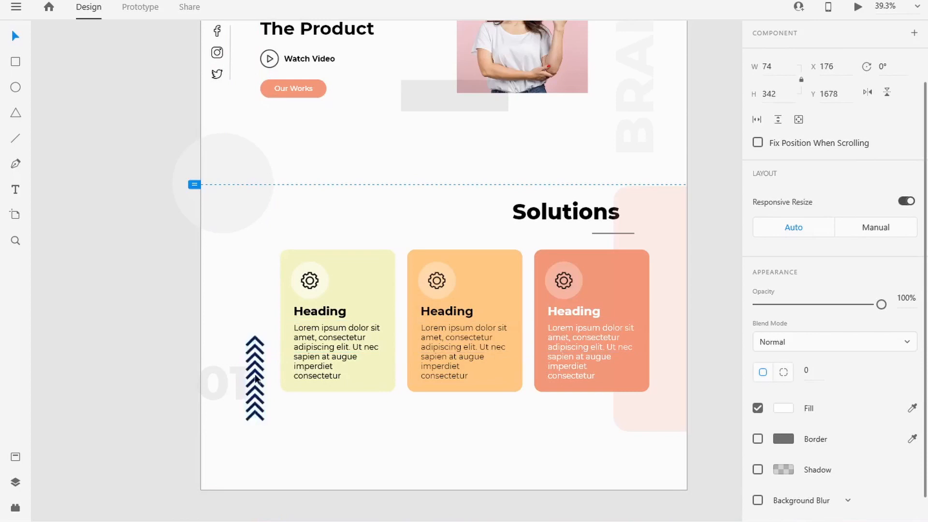
left_click_drag(255, 375, 248, 344)
left_click(186, 371)
Step: Extend the artboard downward below the Solutions cards, past a height of 3186
scroll(491, 355, "down", 3)
scroll(526, 402, "up", 3)
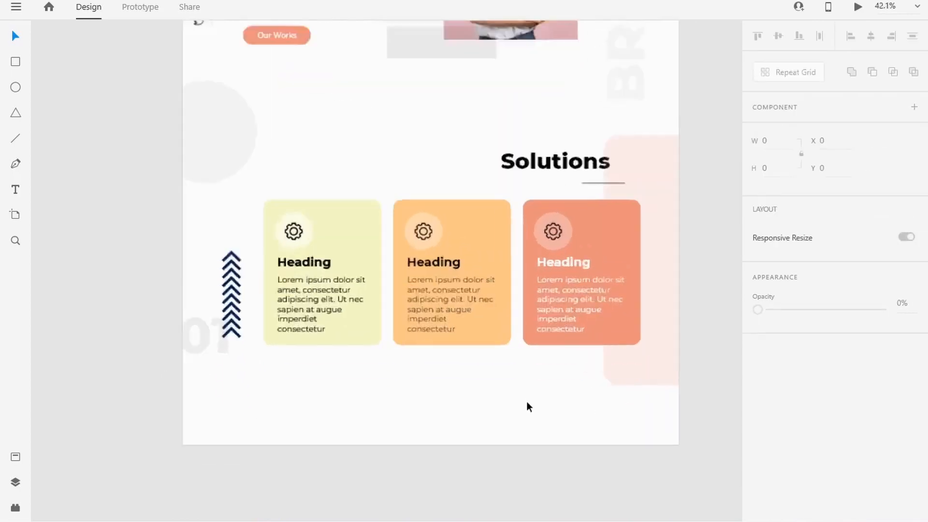
scroll(526, 402, "down", 3)
double_click(458, 428)
left_click_drag(468, 432, 477, 518)
scroll(491, 440, "down", 3)
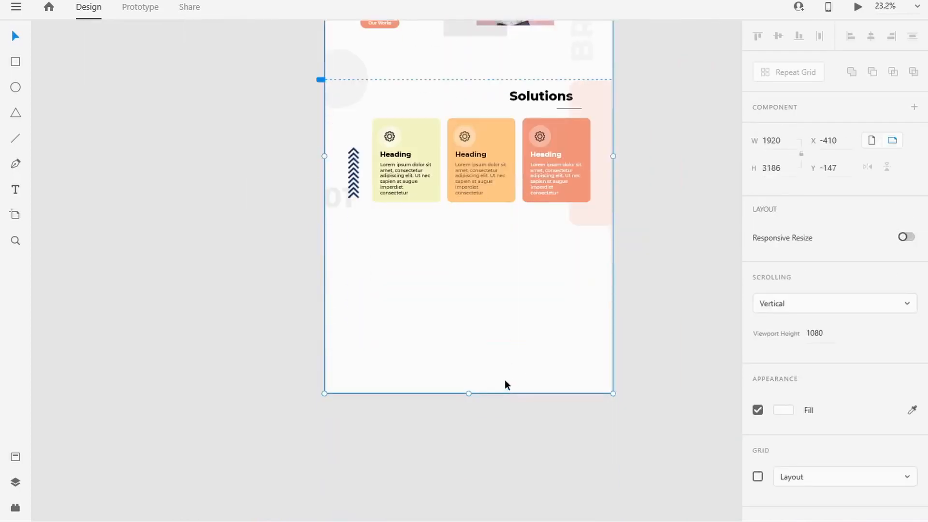
left_click_drag(505, 384, 474, 444)
Step: Shorten the pale coral background shape behind the Solutions section to a height of about 931
scroll(599, 330, "up", 2)
left_click(590, 311)
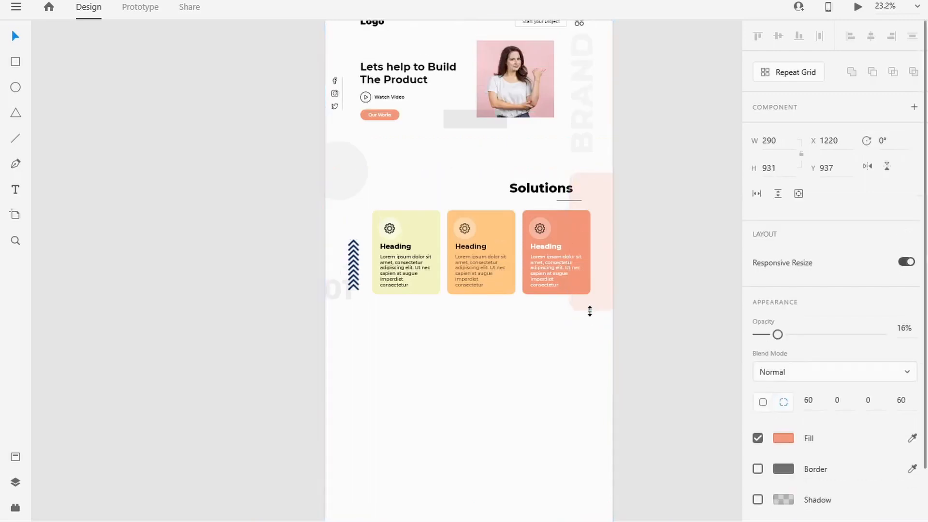
scroll(559, 224, "up", 1)
scroll(551, 287, "up", 3)
left_click(551, 286)
left_click(783, 481)
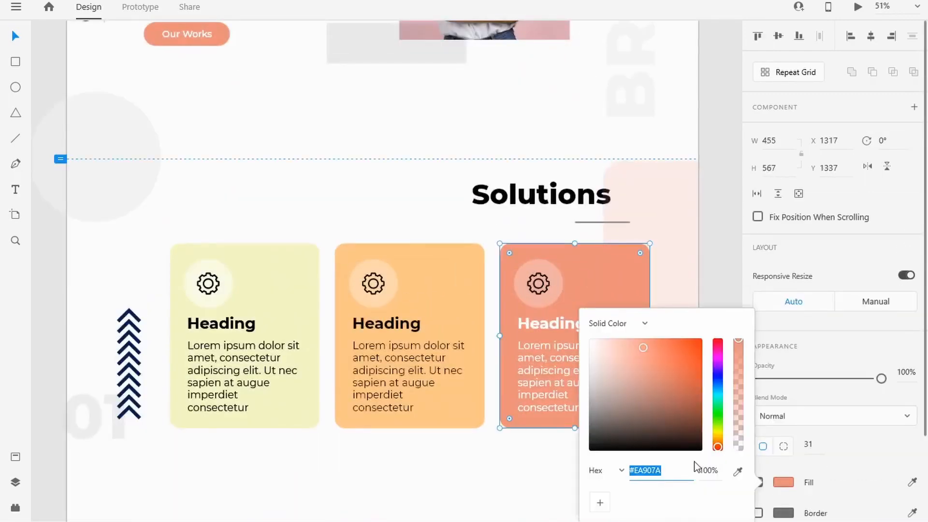
left_click(702, 269)
scroll(489, 268, "down", 3)
scroll(526, 60, "up", 6)
left_click(491, 84)
scroll(791, 377, "down", 3)
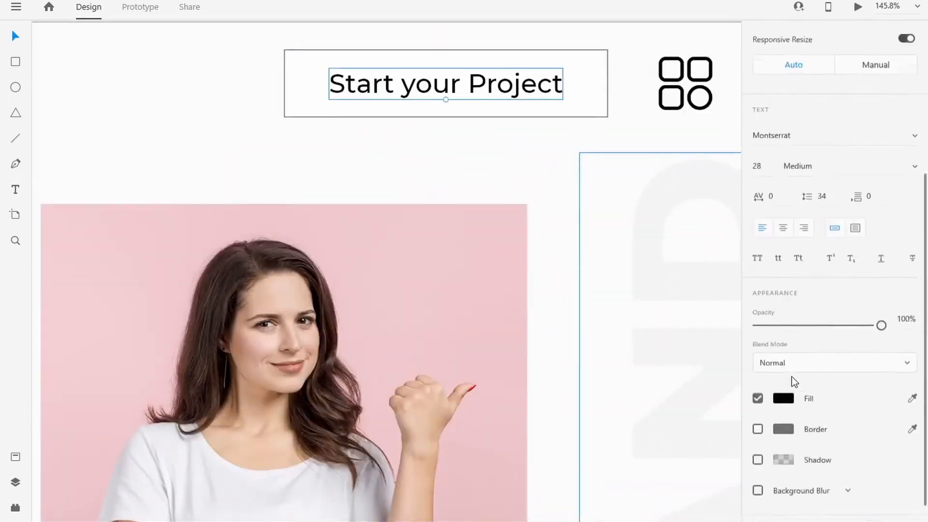
scroll(793, 380, "down", 1)
left_click(792, 379)
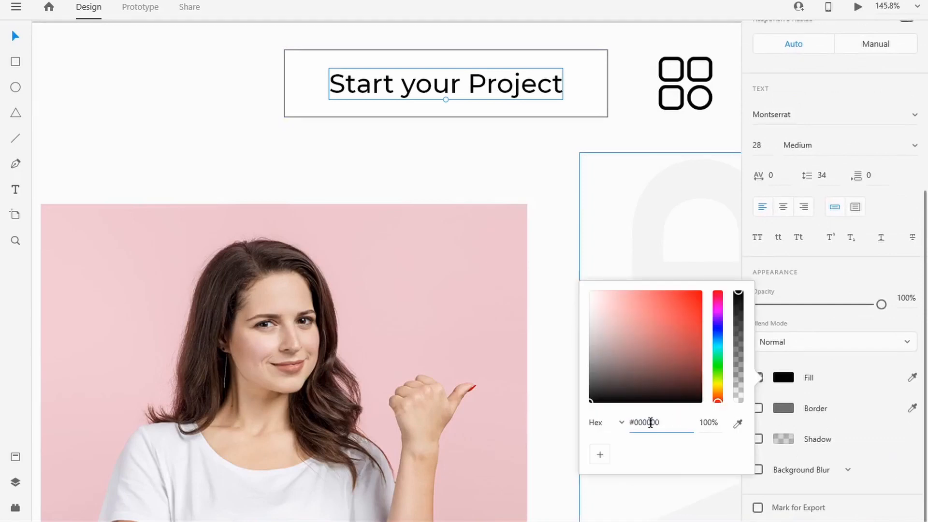
scroll(442, 220, "down", 6)
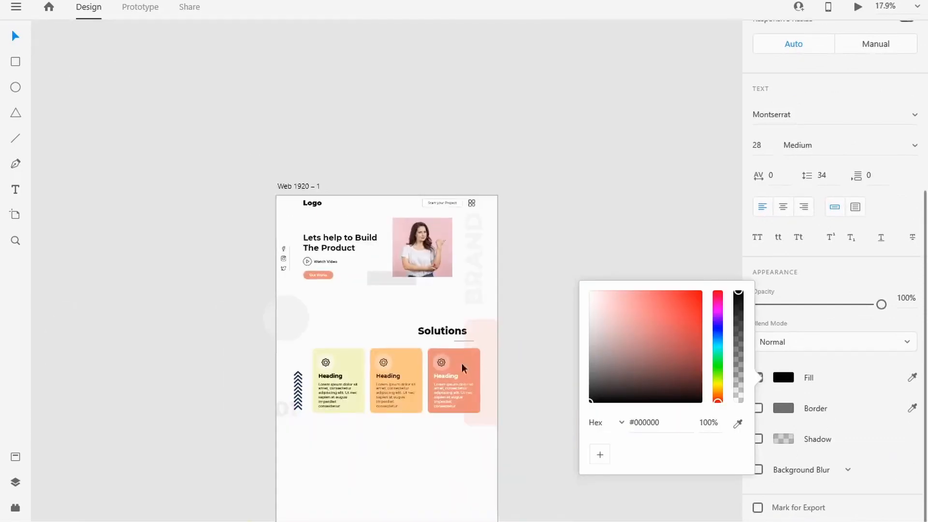
Step: Copy the coral card's fill colour #EA907A and apply it to the "Start your Project" text in the header
left_click(461, 362)
left_click(783, 379)
key("ctrl+c")
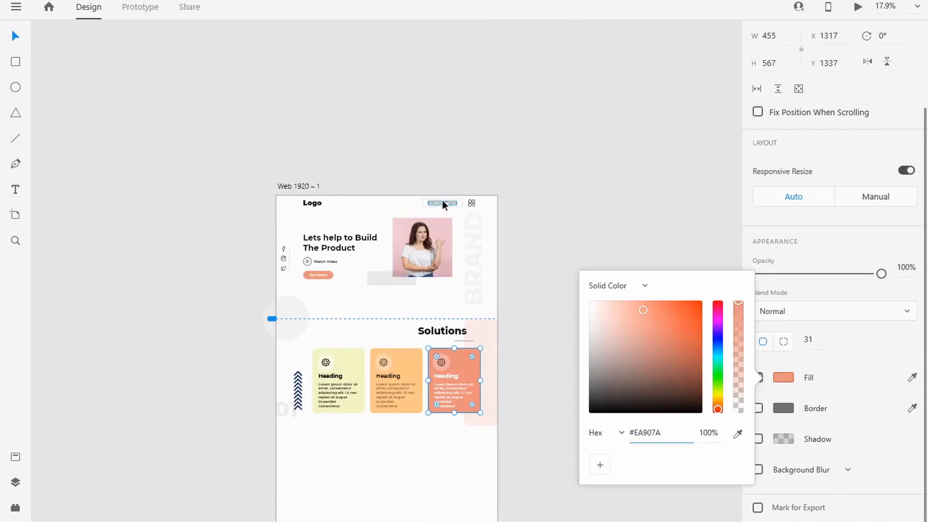
left_click(442, 201)
scroll(806, 377, "down", 3)
left_click(781, 378)
key("ctrl+v")
left_click(564, 349)
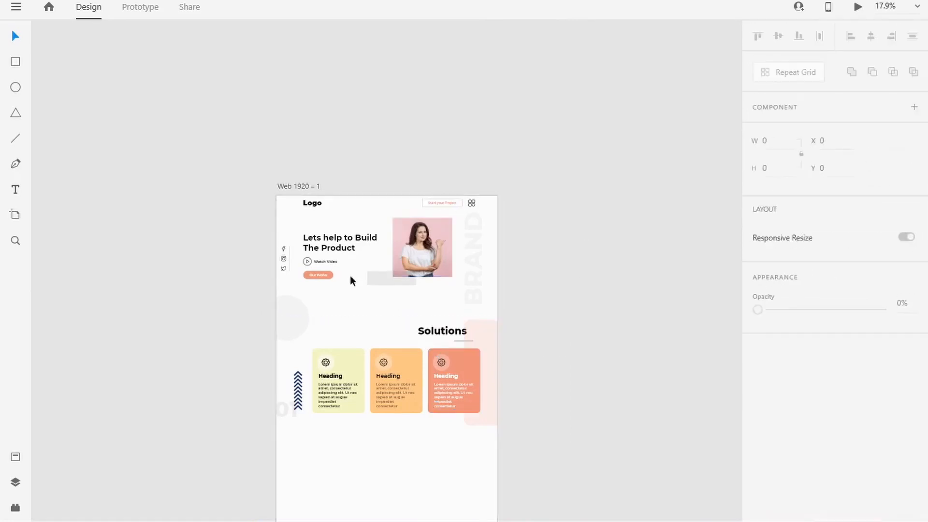
Step: Duplicate the short line under "Solutions" to the artboard's left edge in the empty area below the cards
scroll(639, 450, "up", 5)
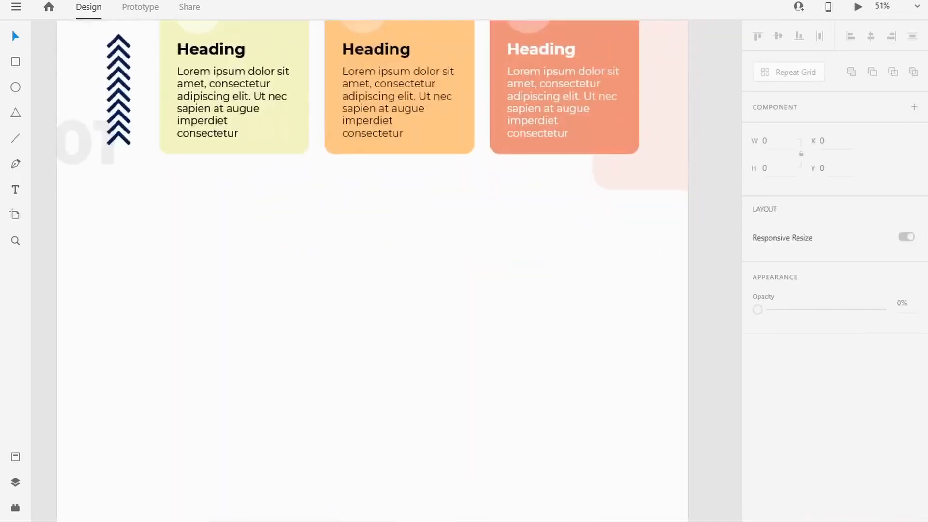
scroll(230, 246, "up", 3)
left_click(578, 55)
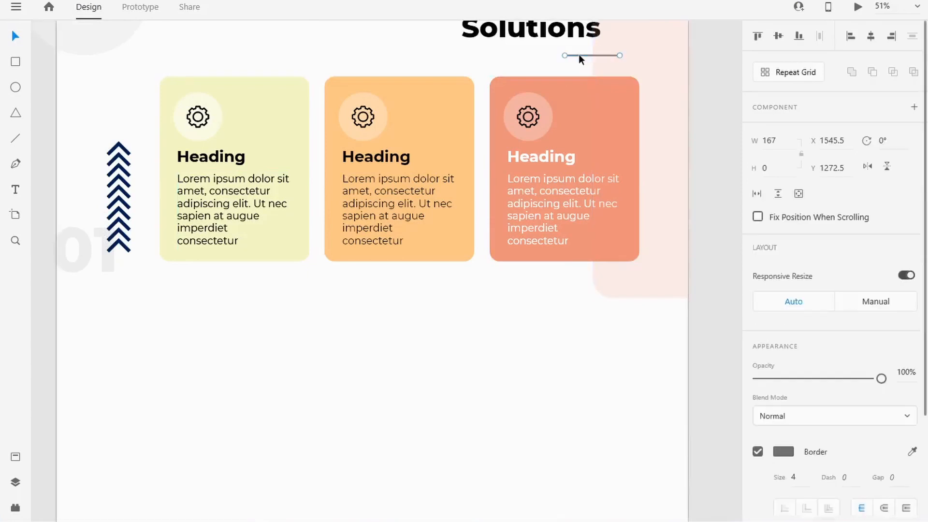
left_click_drag(578, 55, 73, 381)
Step: Duplicate the "Solutions" title to the right of the copied line and change the copy's text to "About"
left_click(522, 33)
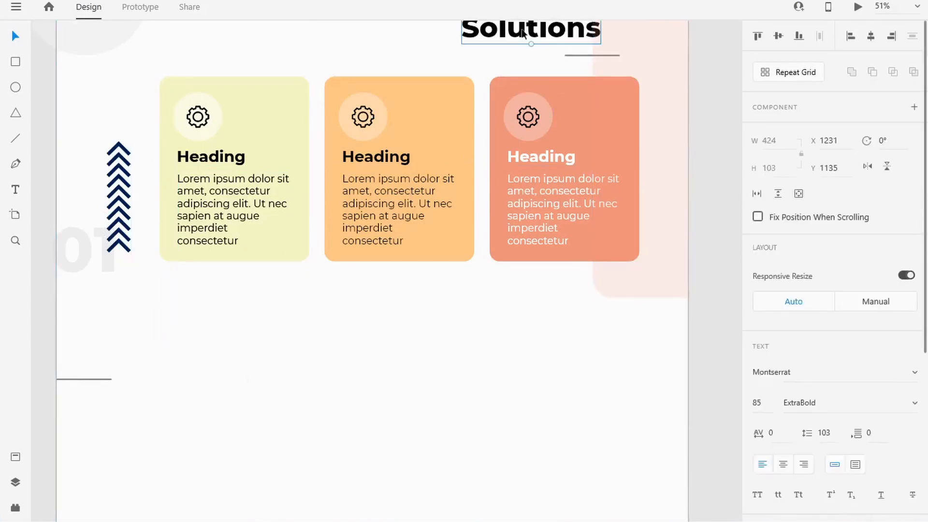
left_click_drag(522, 33, 239, 381)
double_click(210, 377)
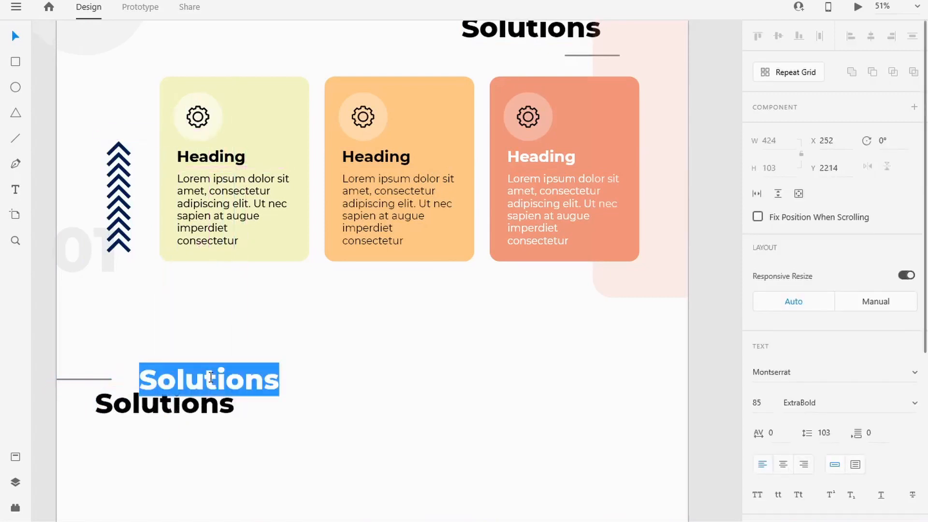
type("About")
left_click(176, 407)
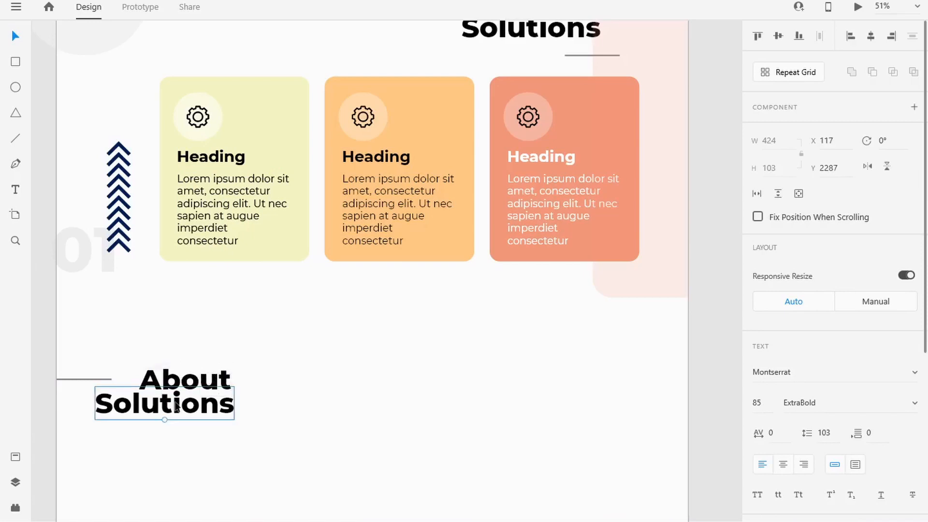
Step: Change the "Solutions" copy's text to "The Company" and give the "About" text above it a light grey fill
double_click(176, 406)
type("The Company")
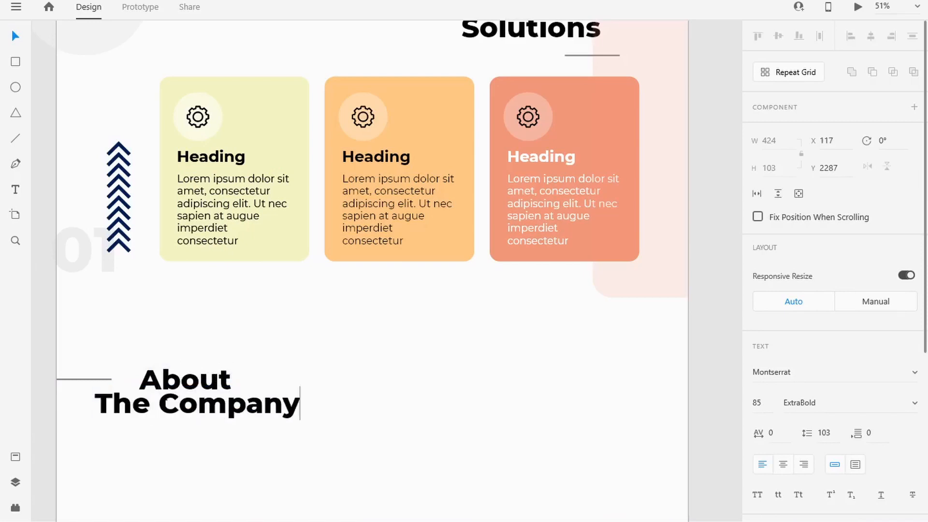
left_click(193, 384)
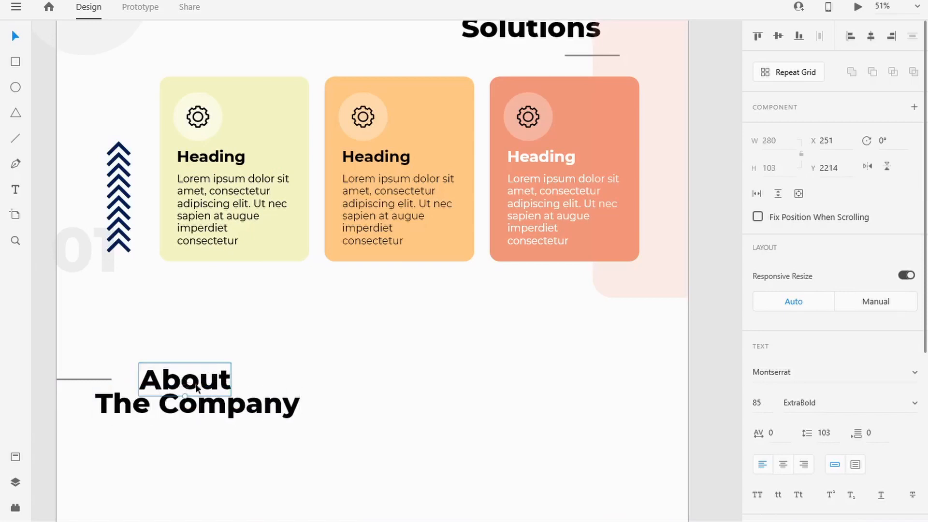
scroll(793, 332, "down", 5)
left_click(783, 378)
left_click_drag(633, 379, 555, 324)
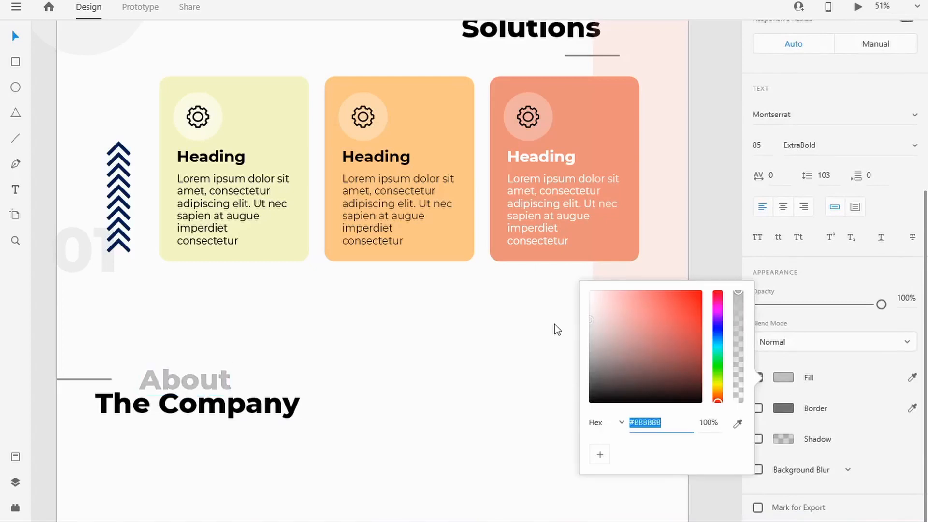
left_click(811, 314)
Step: Set the "About" text to size 40 in Medium weight and move it just above "The Company"
scroll(814, 319, "up", 5)
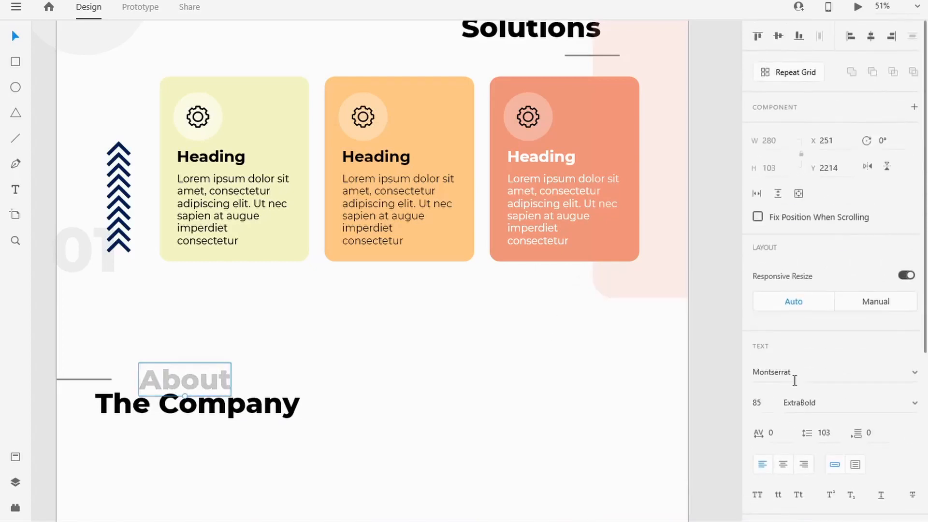
type("63")
key("Return")
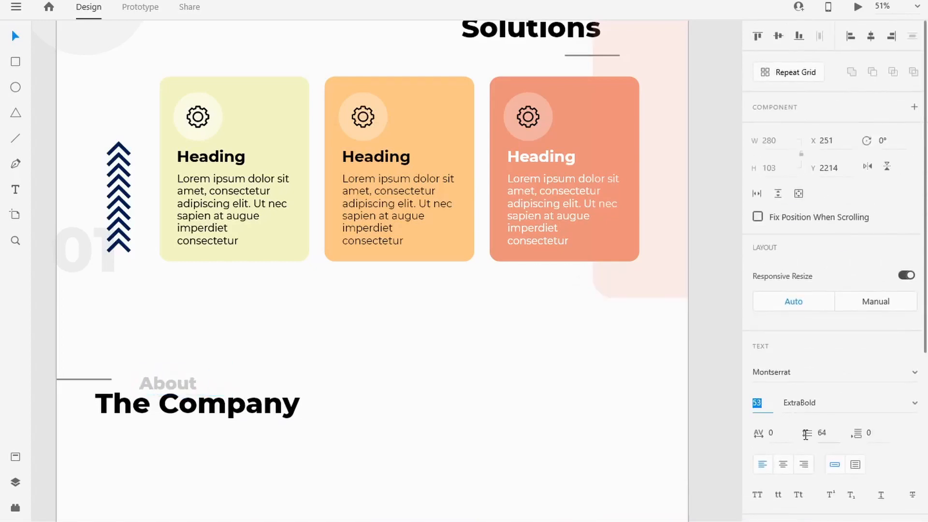
left_click(903, 405)
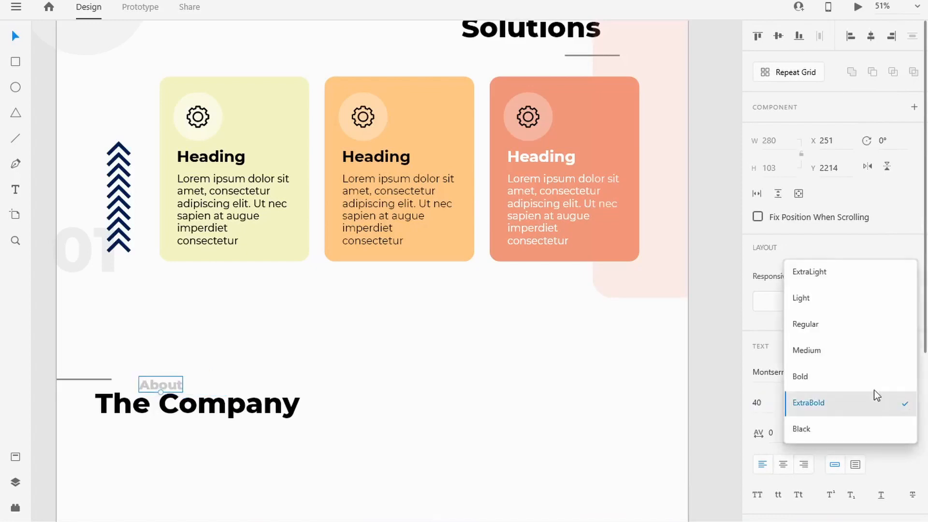
left_click(842, 348)
left_click(911, 406)
left_click(807, 429)
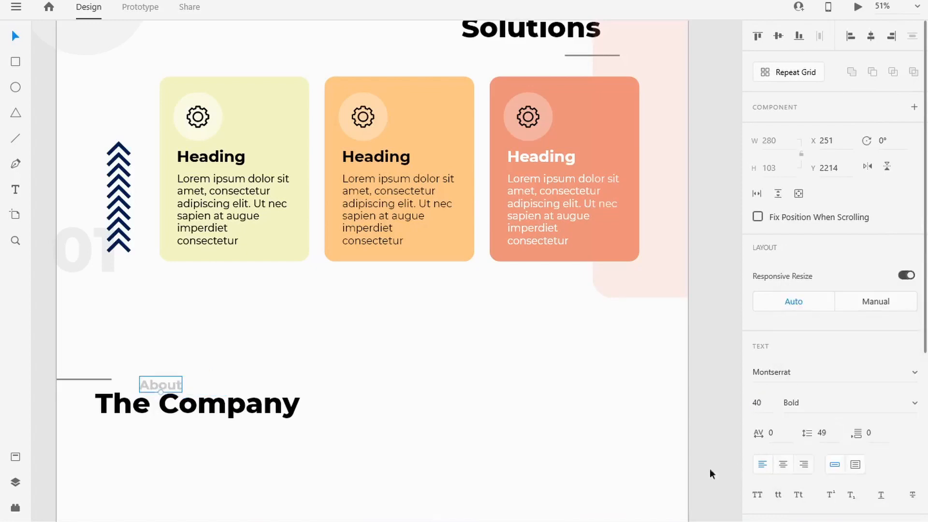
left_click(909, 400)
left_click(807, 348)
left_click_drag(153, 385, 181, 381)
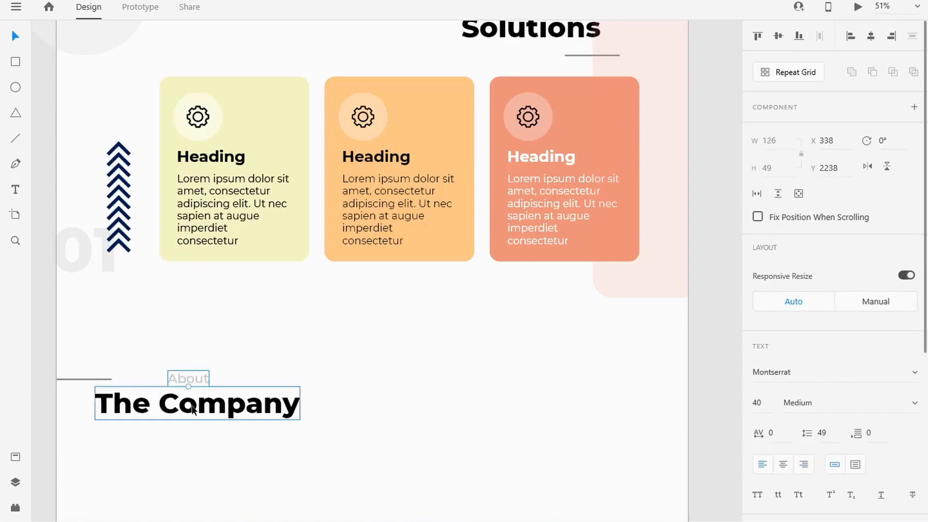
Step: Reduce the font size of the "The Company" title so it suits the small "About" label
left_click(191, 406)
scroll(766, 400, "down", 1)
scroll(766, 401, "down", 1)
left_click(761, 327)
key("shift+Down")
key("shift+Down")
key("shift+Down")
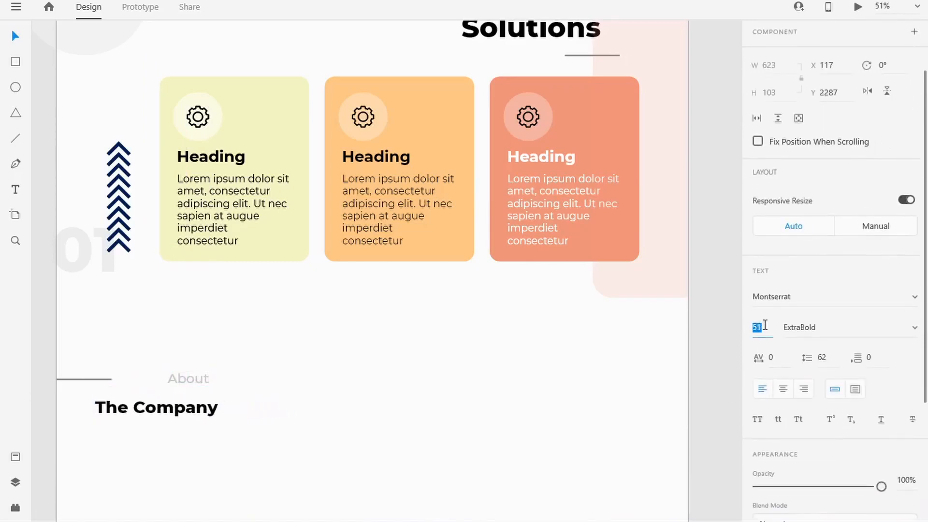
Step: Place "The Company" beneath "About" with their right ends aligned, and darken the "About" fill to grey #ACACAC
left_click_drag(193, 377, 178, 377)
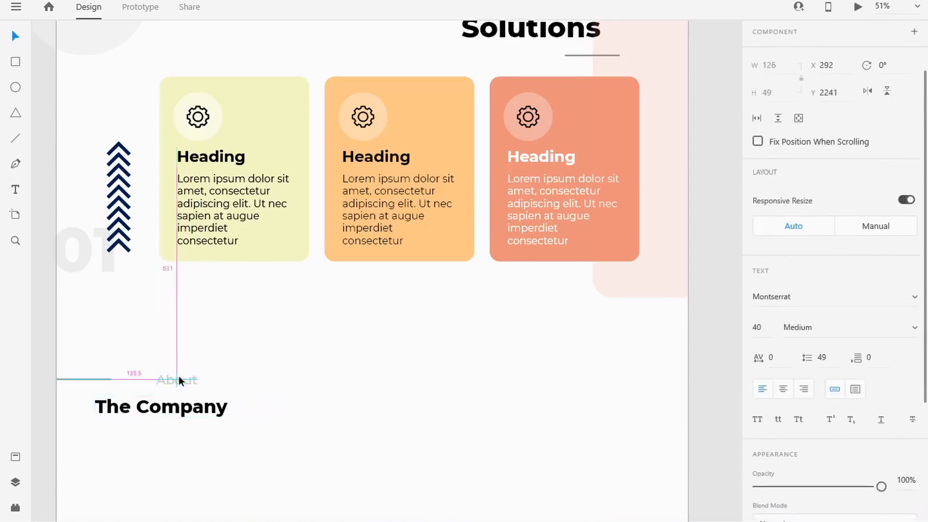
left_click_drag(186, 410, 195, 371)
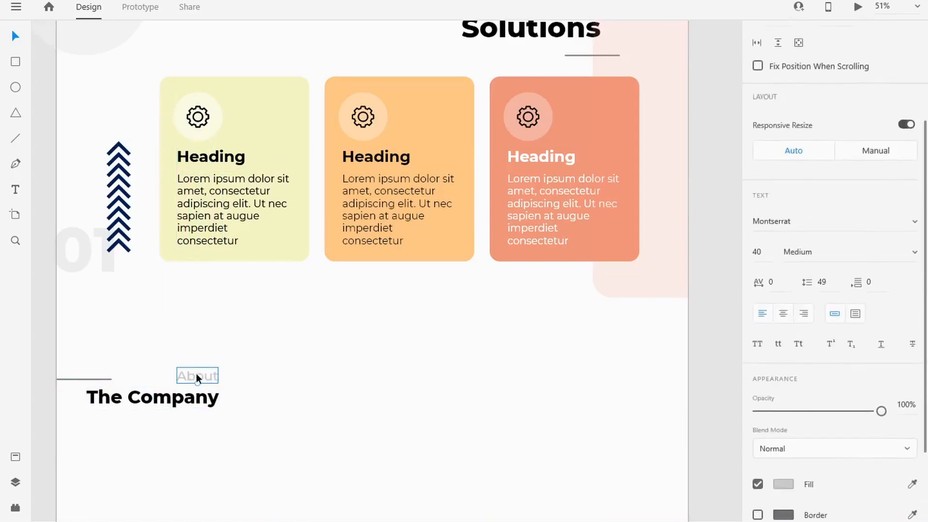
scroll(783, 382, "down", 3)
left_click(783, 377)
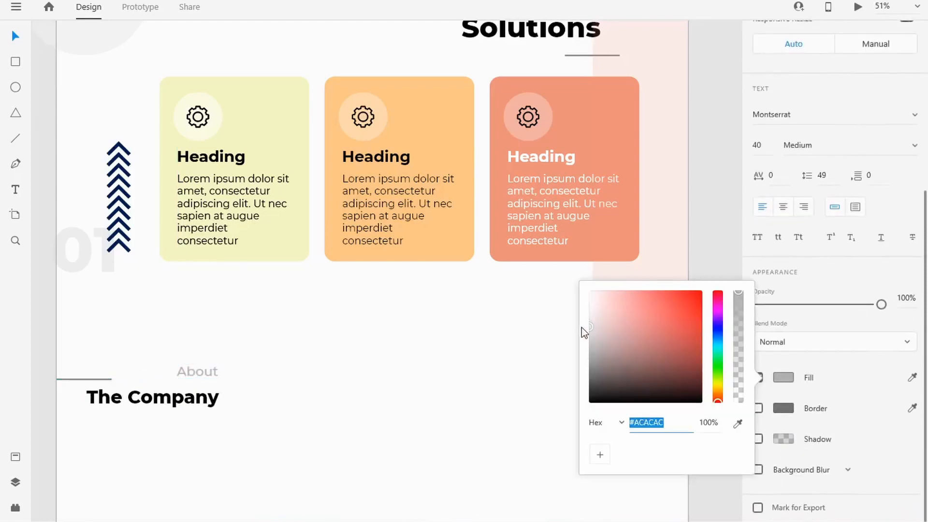
Step: Duplicate the large pale "01" to the right of "The Company" and change the copy's text to "02"
left_click(104, 278)
left_click_drag(88, 262, 246, 393)
double_click(256, 390)
key("Delete")
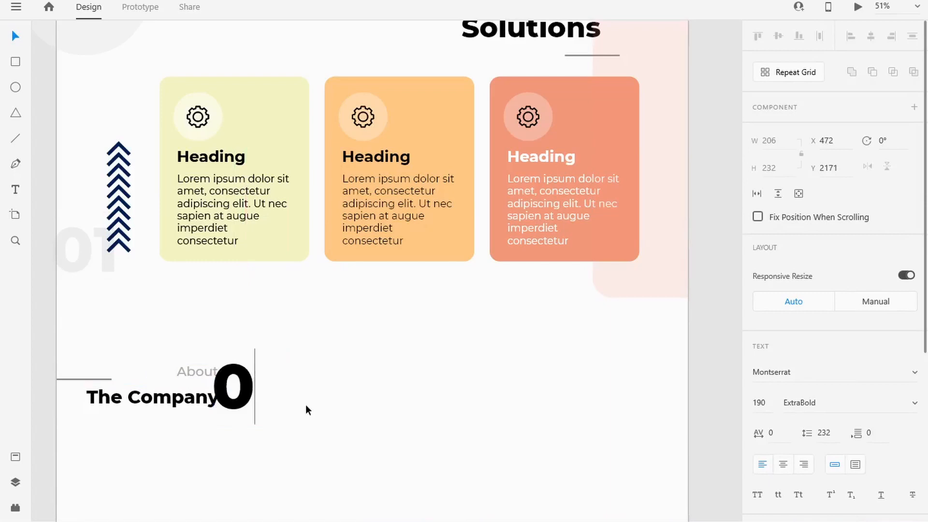
type("2")
key("Escape")
left_click_drag(244, 387, 267, 387)
left_click(712, 335)
Step: Draw an ellipse across the artboard's left edge below "The Company" and set its width and height to 800
scroll(299, 376, "down", 2)
left_click_drag(363, 448, 370, 281)
scroll(371, 281, "down", 1)
key("e")
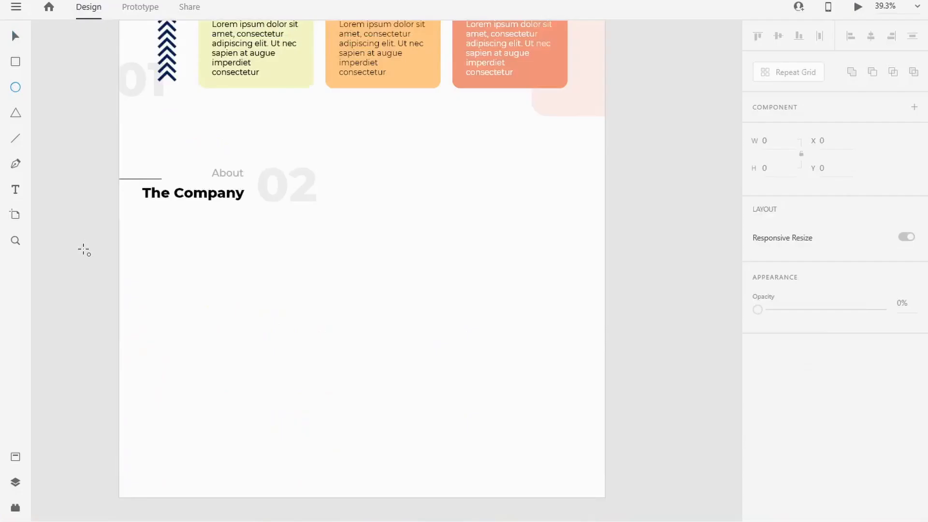
mouse_move(80, 252)
left_mouse_down()
mouse_move(176, 450)
mouse_move(170, 459)
left_mouse_up()
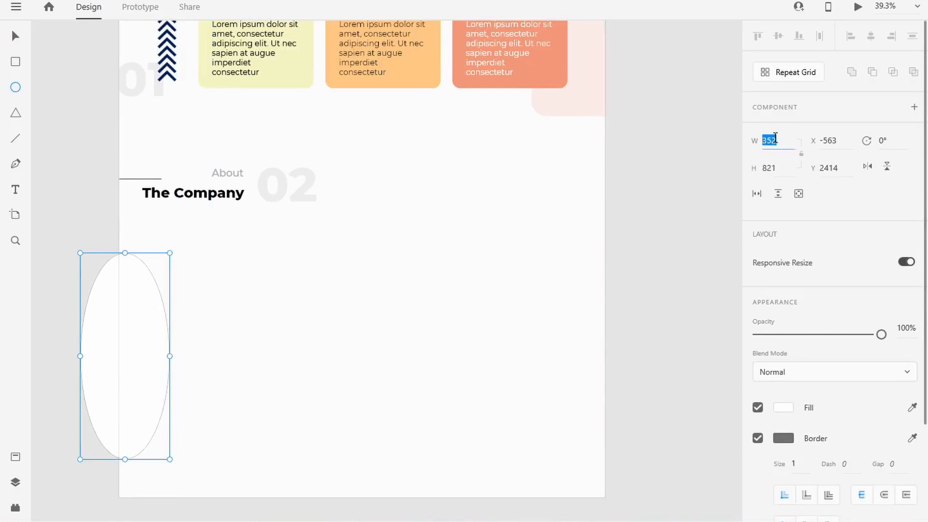
left_click(774, 137)
type("800")
key("Tab")
type("8")
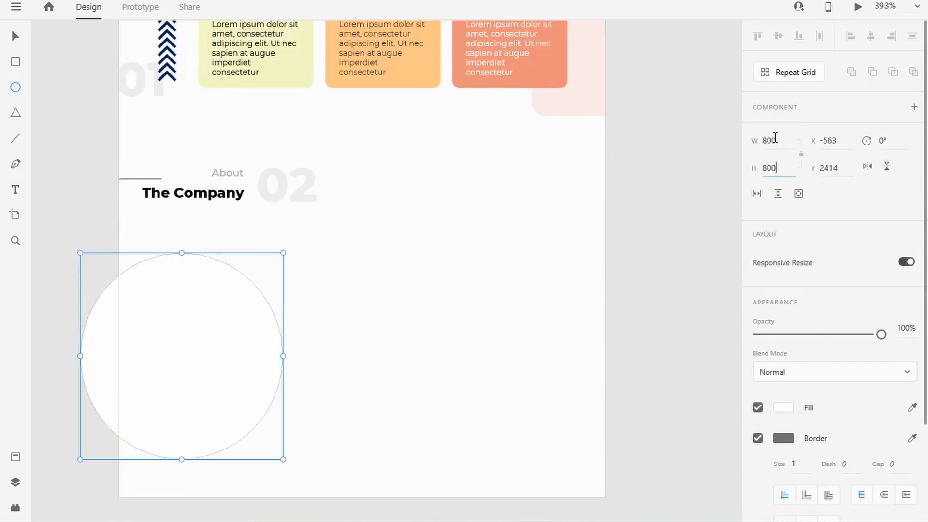
Step: Move the 800-wide circle leftwards so that about half of it lies outside the artboard
scroll(383, 261, "down", 3)
scroll(845, 323, "down", 1)
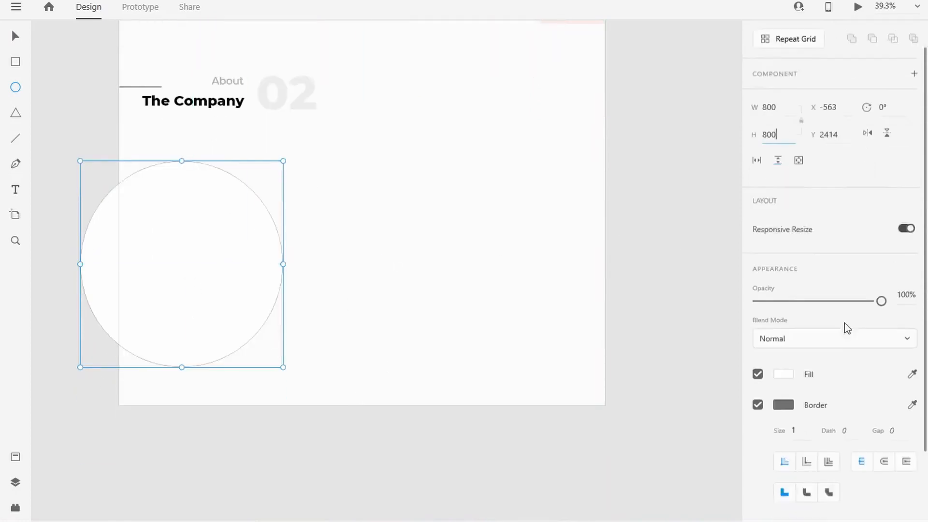
scroll(845, 323, "down", 1)
left_click(15, 36)
left_click_drag(243, 270, 174, 271)
Step: Extend the artboard's bottom edge downward to make more room for the About section
scroll(384, 318, "down", 1)
double_click(384, 318)
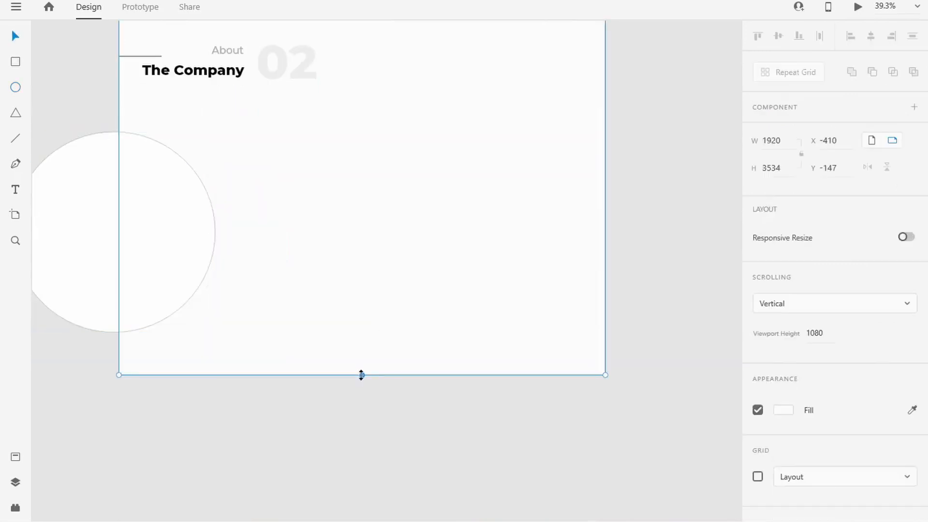
left_click_drag(361, 375, 362, 518)
Step: Move the circle slightly down along the artboard's left edge, to X -830 and Y 2498
scroll(364, 387, "up", 2)
left_click_drag(177, 245, 154, 261)
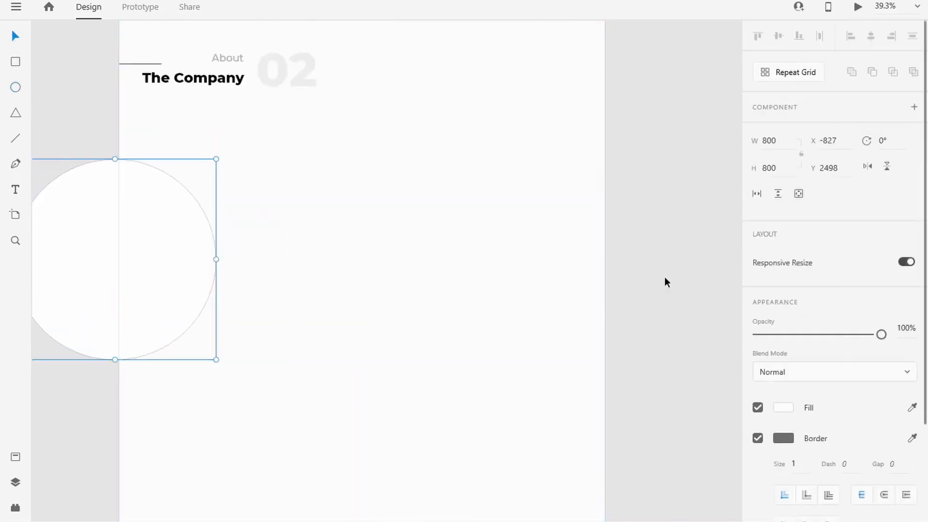
key("Left")
key("Left")
key("Left")
Step: Copy the coral card's fill colour #EA907A
scroll(338, 285, "up", 4)
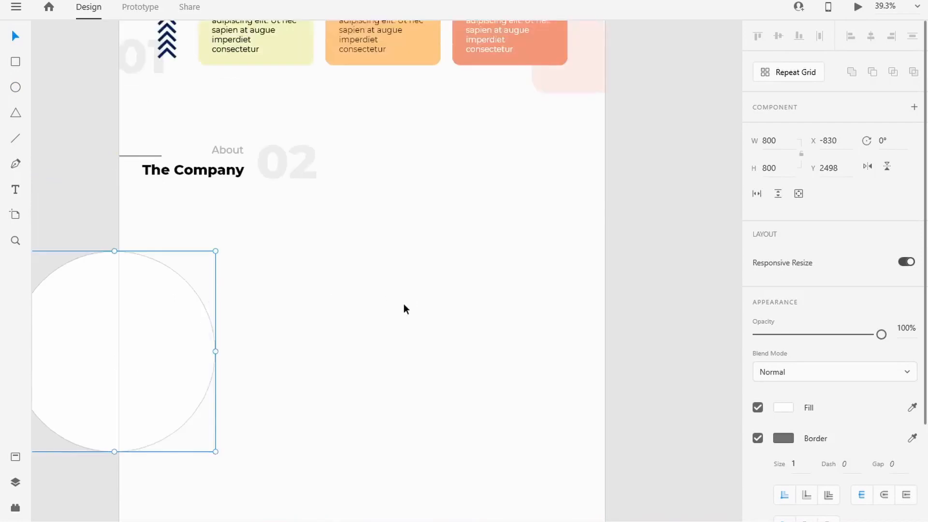
left_click(524, 98)
left_click(502, 109)
scroll(797, 383, "down", 3)
left_click(783, 377)
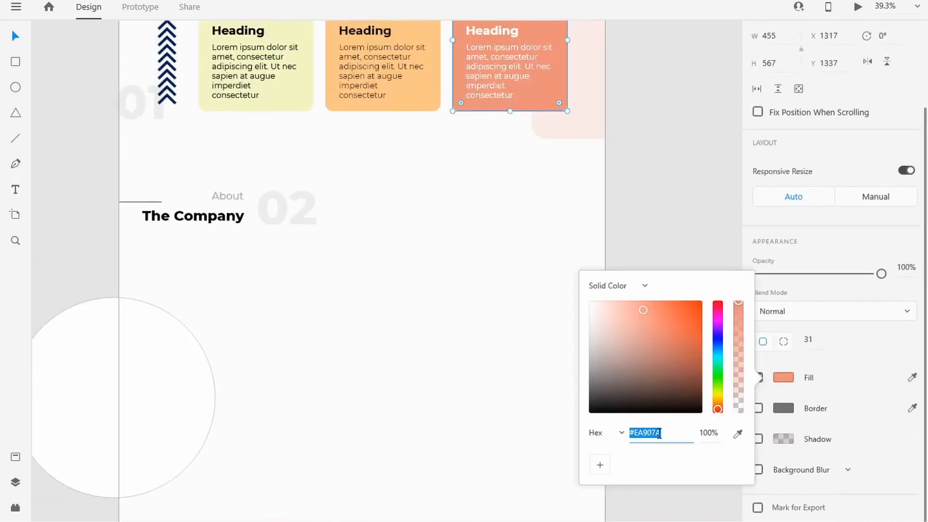
left_click(356, 342)
Step: Copy the coral swatch from the orange palettes page in Color Hunt and apply it as the circle's fill in Adobe XD
left_click(189, 368)
left_click(783, 408)
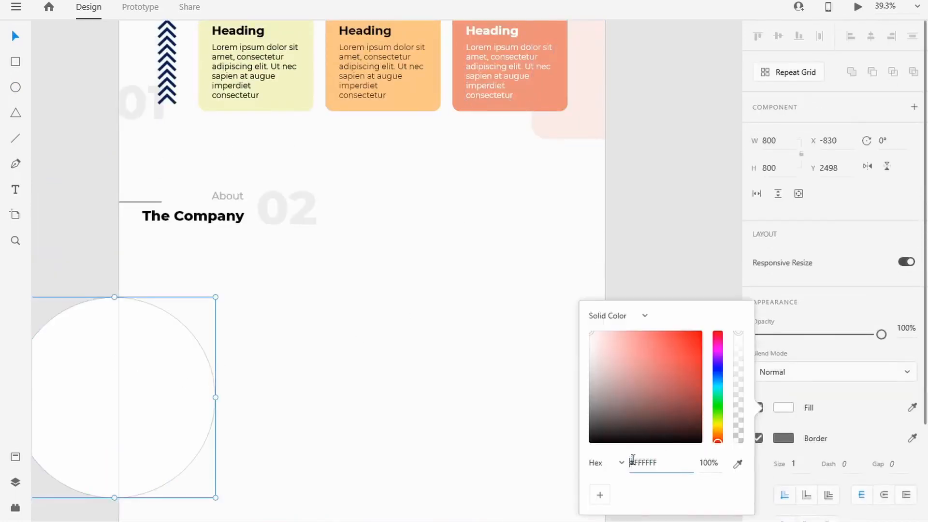
key("alt+Tab")
left_click(59, 289)
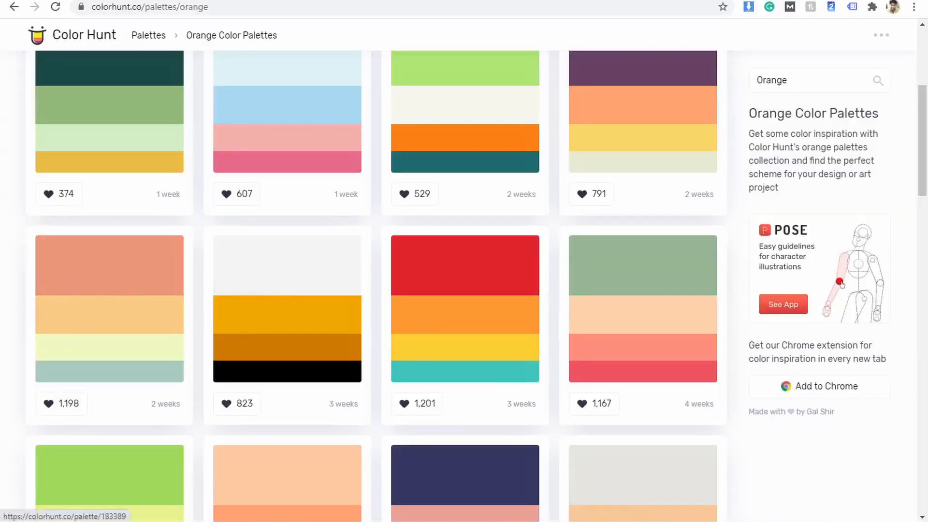
key("alt+Tab")
key("ctrl+v")
left_click(698, 209)
Step: Remove the border from the coral circle
left_click(203, 404)
scroll(797, 339, "down", 2)
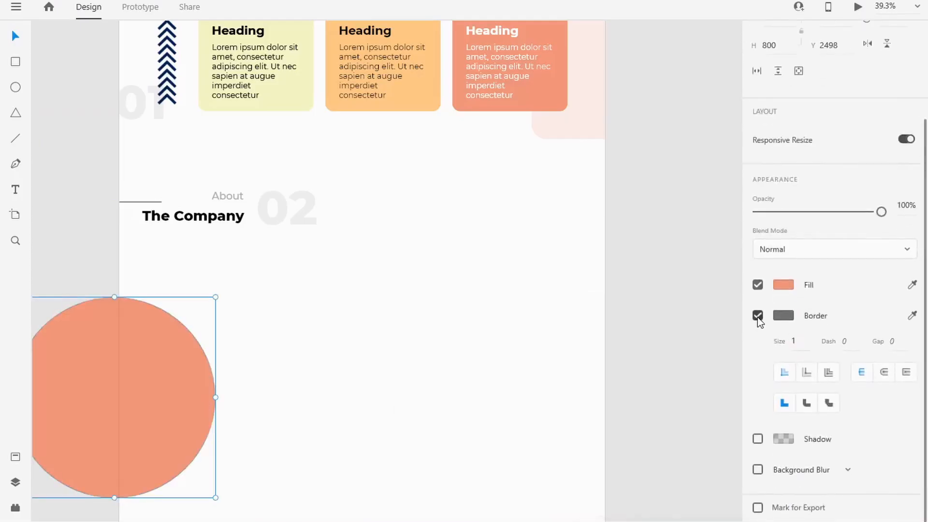
left_click(756, 315)
Step: Duplicate the coral circle to its right and set the copy's width and height to 900
left_click(158, 406)
left_click_drag(158, 406, 340, 374, "alt")
type("900")
key("Tab")
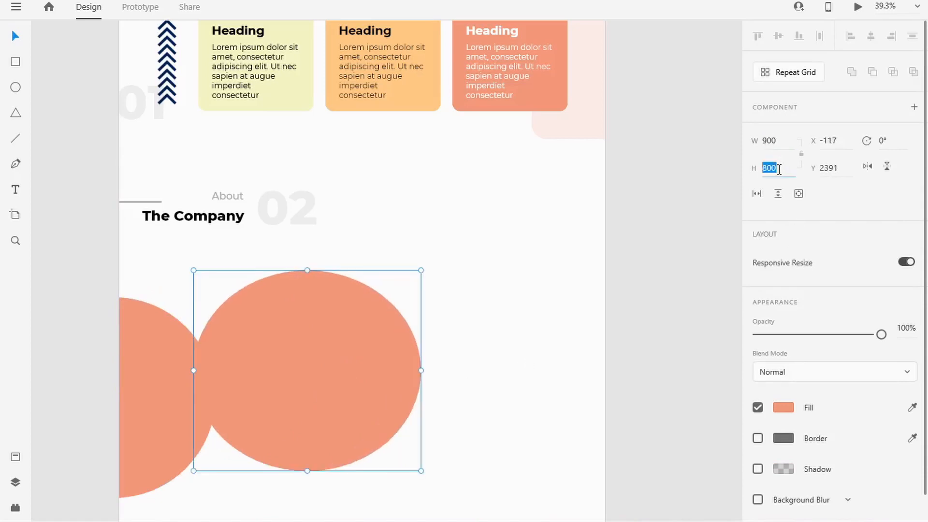
type("900")
key("Return")
left_click(350, 386)
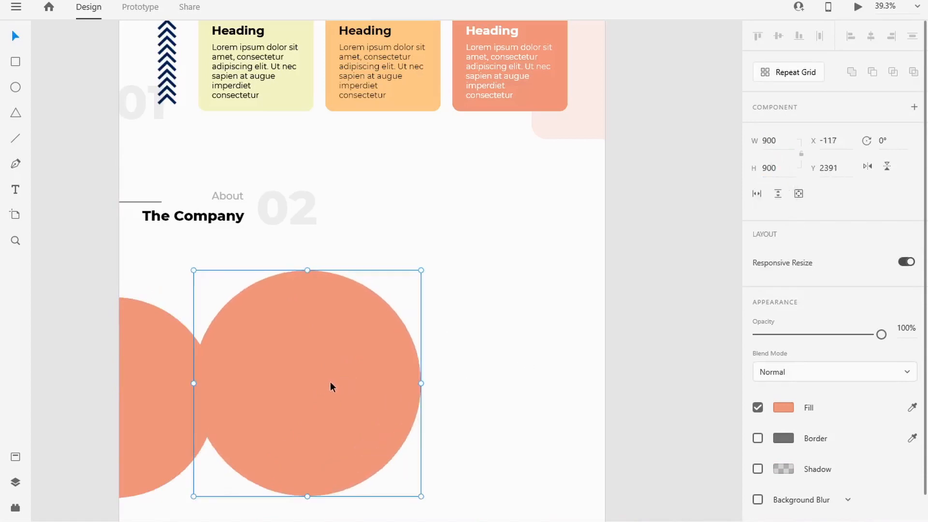
Step: Rearrange the two coral circles so that both overlap at the artboard's left edge
left_click_drag(330, 382, 394, 366)
left_click_drag(139, 404, 561, 329)
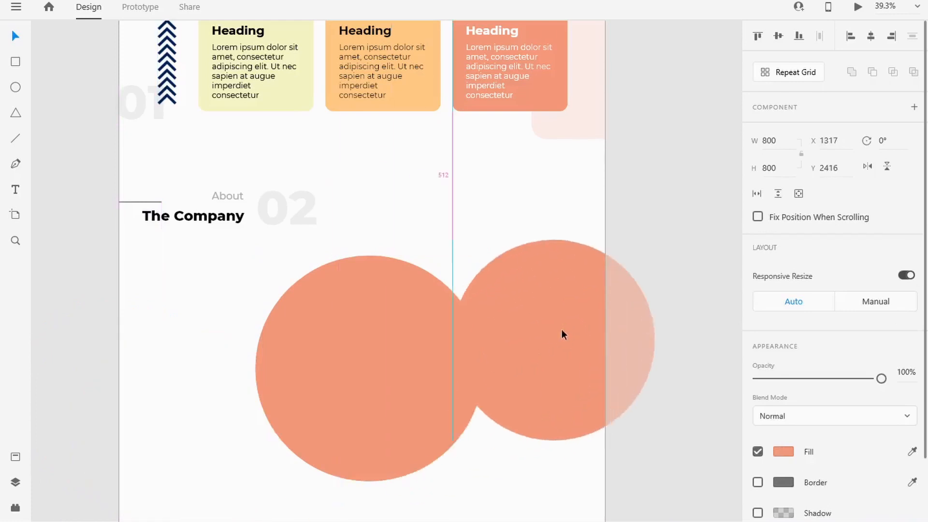
left_click_drag(390, 385, 142, 406)
left_click_drag(491, 390, 93, 431)
Step: Lower the 900-wide circle's opacity to 36% and position the two circles so the smaller sits centred inside it
left_click(220, 411)
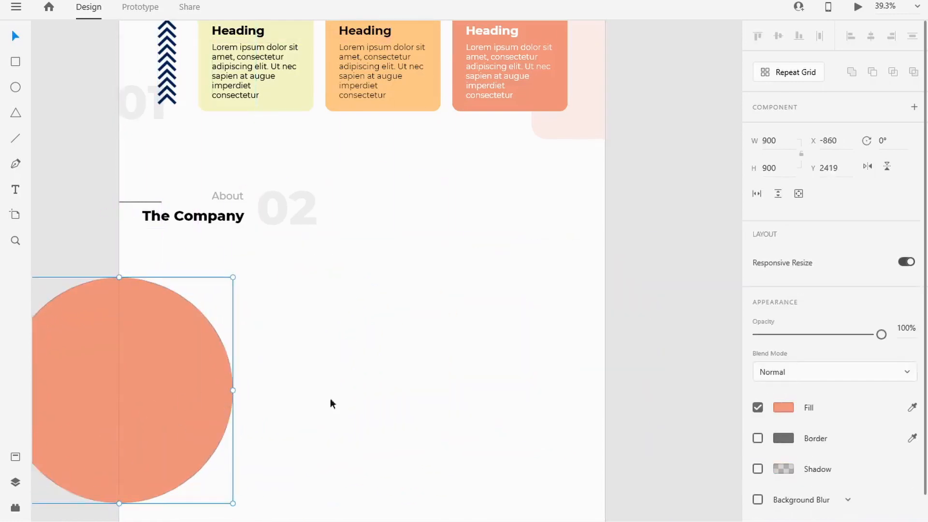
left_click_drag(882, 341, 804, 348)
left_click_drag(161, 387, 213, 382)
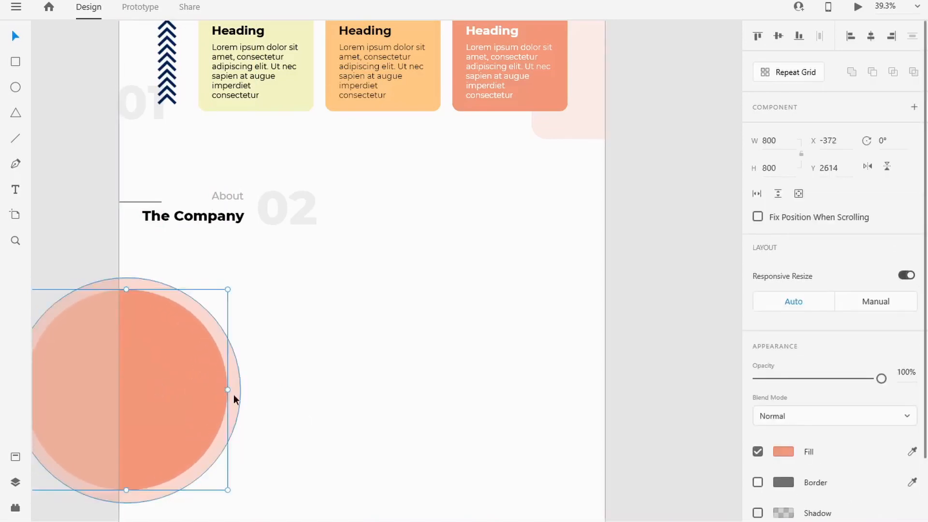
Step: Enlarge the outer translucent circle to about 978 by 978 around the inner circle
left_click(234, 398)
left_click_drag(241, 278, 261, 258)
left_click_drag(223, 325, 216, 331)
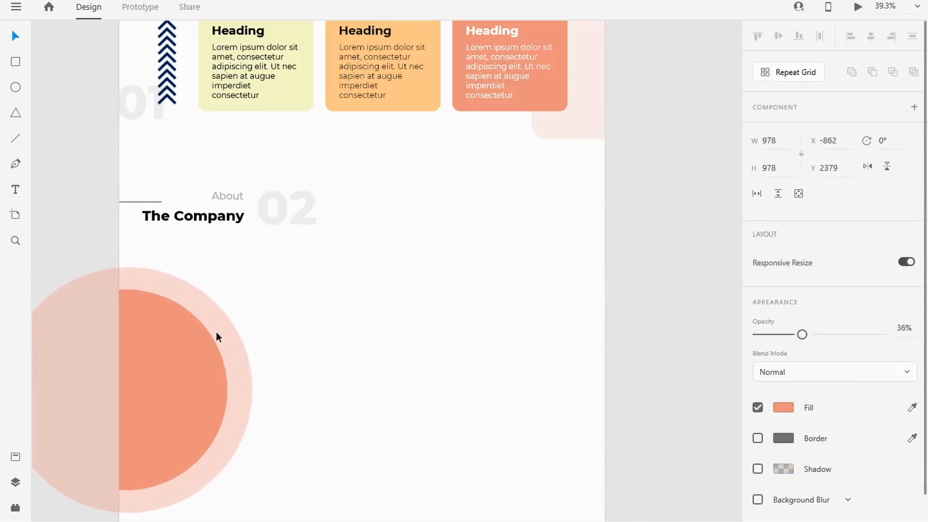
Step: Reduce the outer circle's opacity to 14%
left_click(256, 339)
left_click(235, 379)
left_click_drag(801, 334, 775, 337)
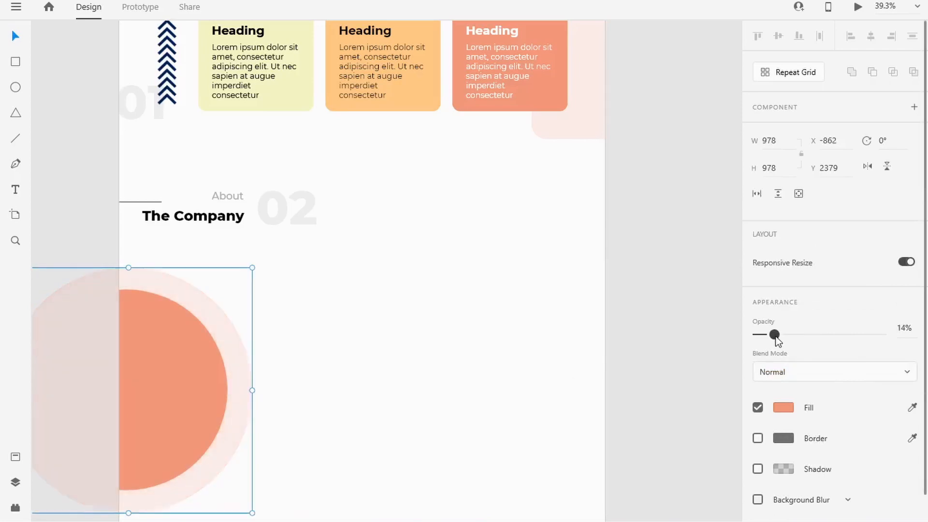
key("Escape")
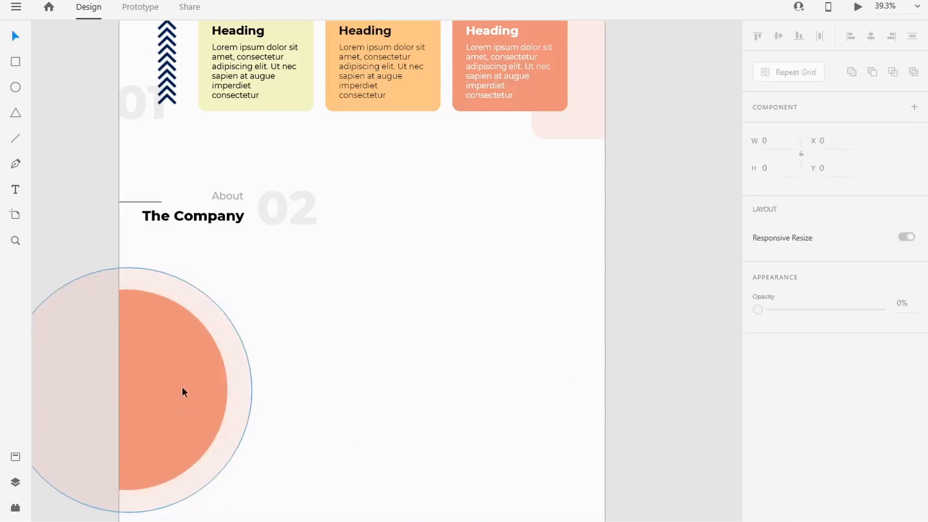
Step: Lower the inner circle's opacity to a pale coral and shift both circles further left across the artboard's edge
left_click(231, 412)
left_click(175, 413)
left_click_drag(880, 379, 807, 386)
left_click(688, 403)
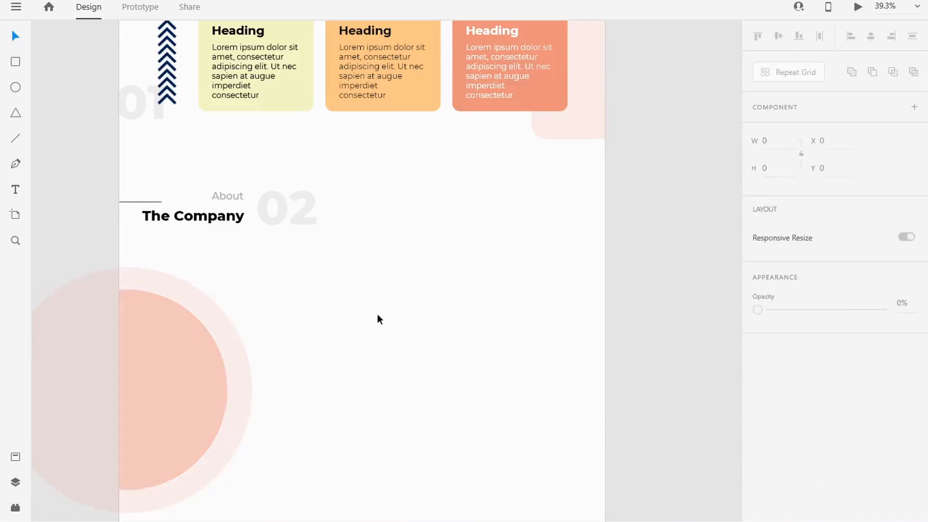
scroll(339, 309, "down", 3)
left_click_drag(173, 337, 139, 334)
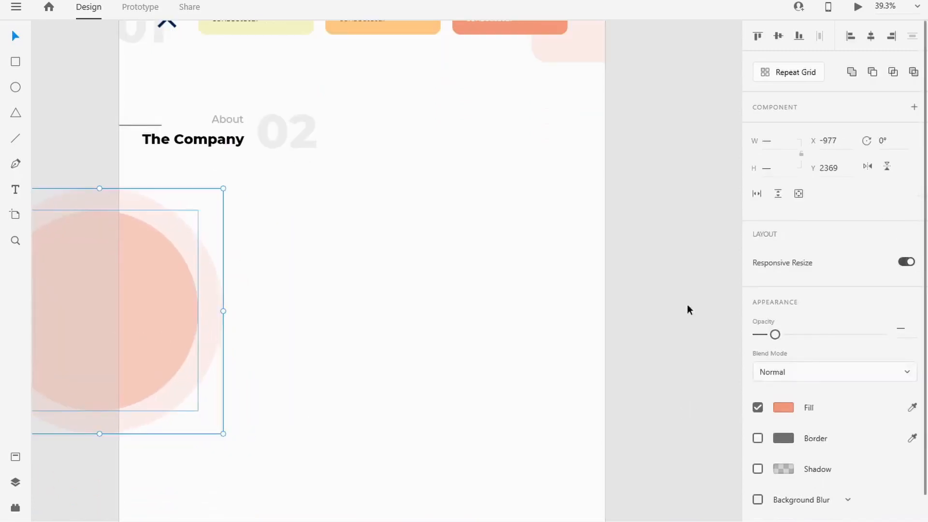
Step: Add a "Who We Help" text to the right of the coral circles, below the "The Company" title
left_click(15, 189)
left_click(252, 242)
type("Who")
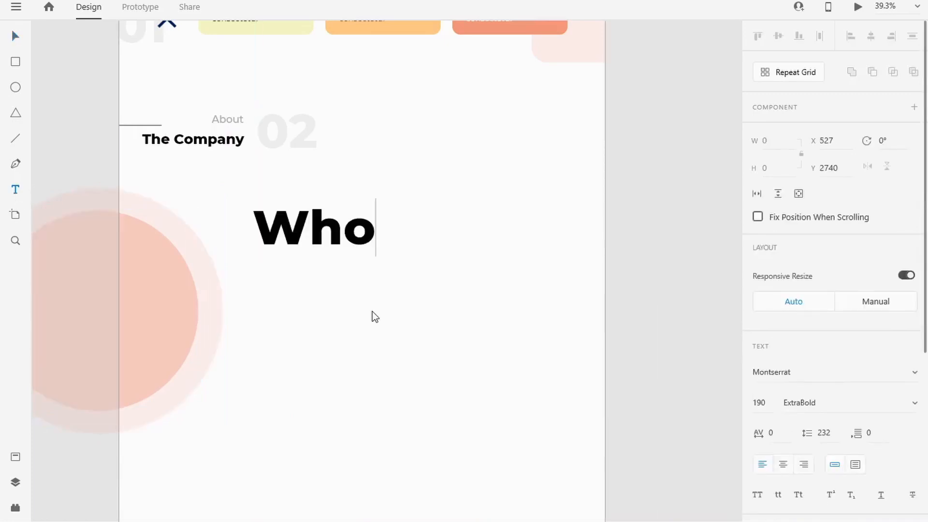
type(" We Help")
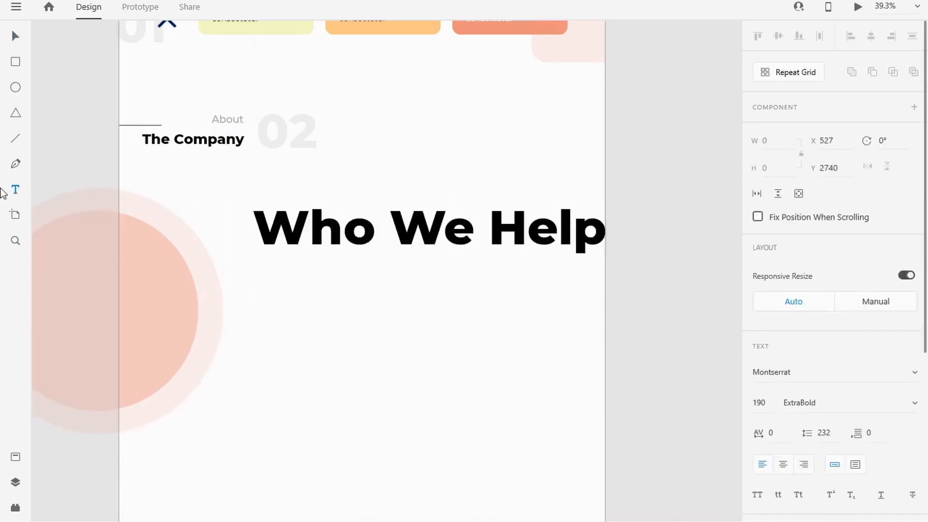
Step: Reduce the "Who We Help" text's font size to 45
key("ctrl+a")
scroll(800, 311, "down", 3)
left_click(763, 253)
key("Down")
key("Down")
key("Down")
key("Down")
key("Down")
key("Down")
key("Down")
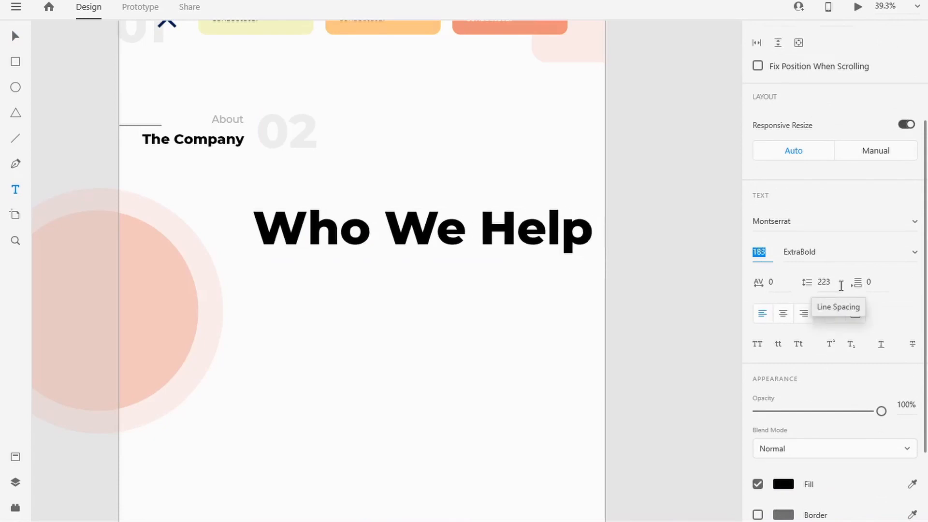
key("Down")
key("Down")
key("Down")
key("Down")
key("Down")
key("Down")
key("Down")
key("Down")
key("Down")
key("Down")
key("Down")
key("Down")
key("Down")
key("Down")
key("Down")
key("Down")
key("Down")
key("Down")
key("Down")
key("Down")
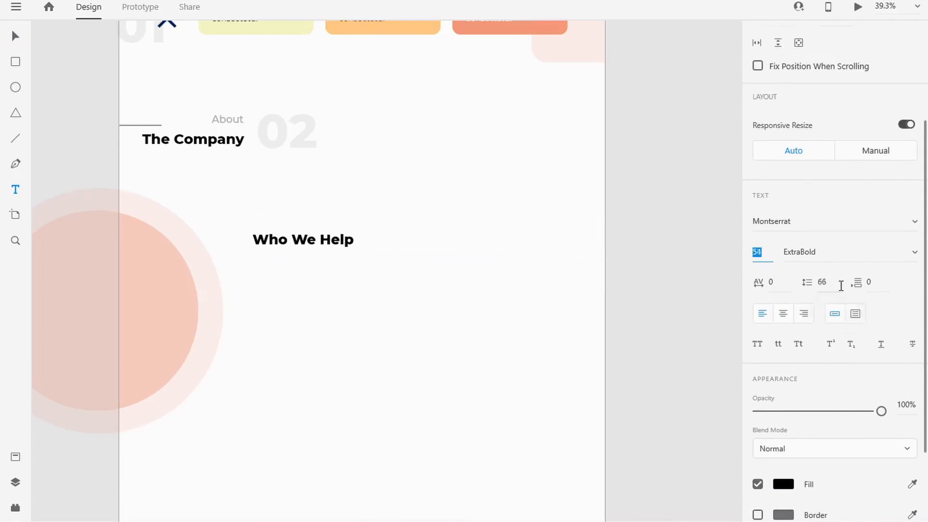
key("Down")
key("Down")
key("Down")
key("Down")
key("Down")
key("Down")
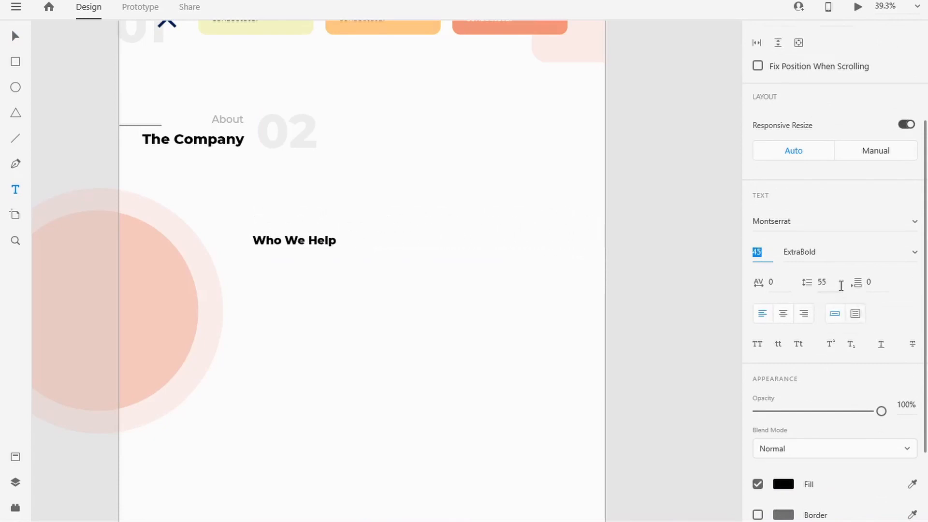
Step: Set the "Who We Help" heading's weight to Bold and nudge it slightly right and down
left_click(913, 252)
left_click(877, 232)
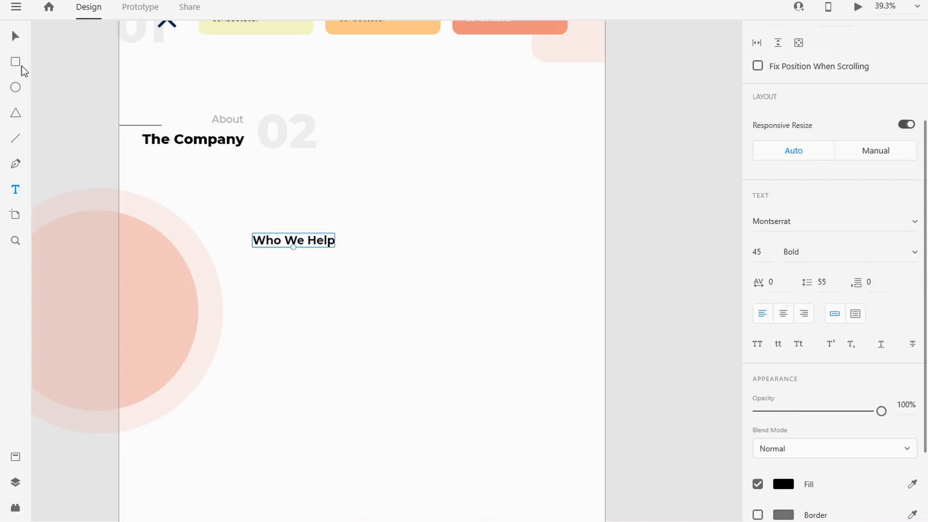
left_click_drag(273, 241, 277, 243)
left_click_drag(280, 246, 282, 246)
left_click(642, 268)
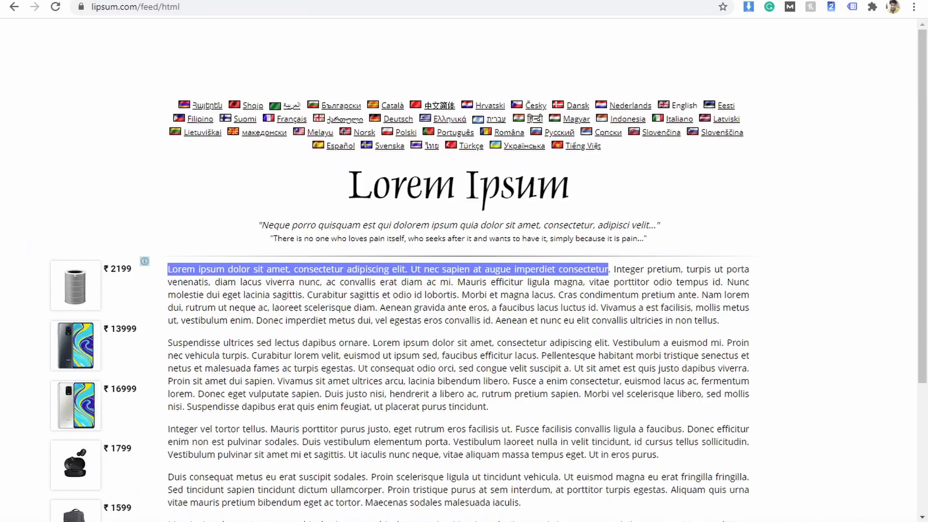
Step: Copy the opening text up to "augue imperdiet consectetur" from the Lorem Ipsum page into a text area about 727 by 135 beneath the heading
left_click_drag(167, 269, 296, 269)
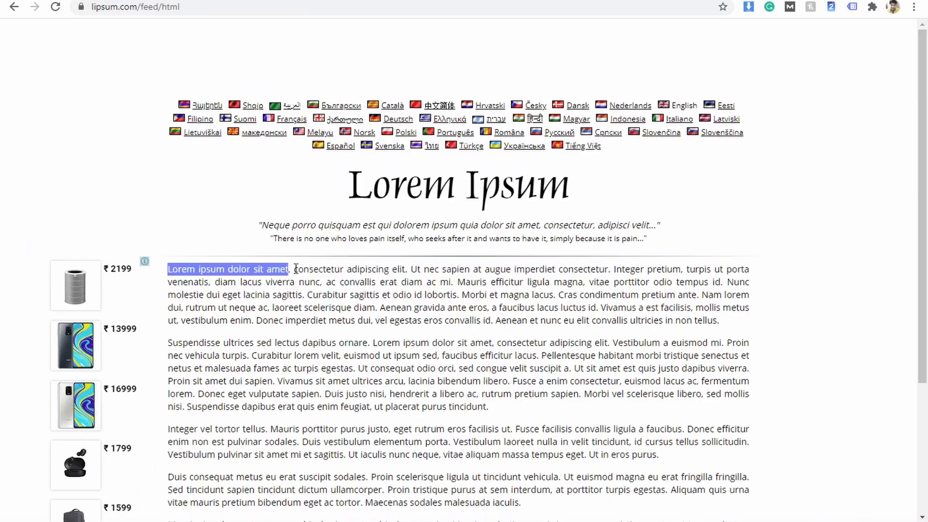
left_click_drag(413, 269, 516, 271)
left_click(613, 518)
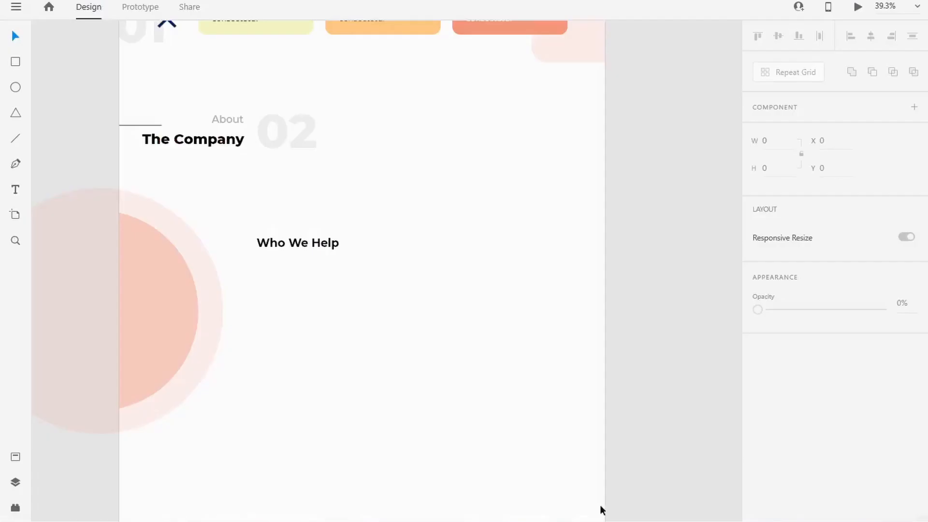
left_click_drag(257, 260, 441, 286)
type("Lorem ipsum dolor sit amet, consectetur adipiscing elit. Ut nec sapien at augue imperdiet consectetur")
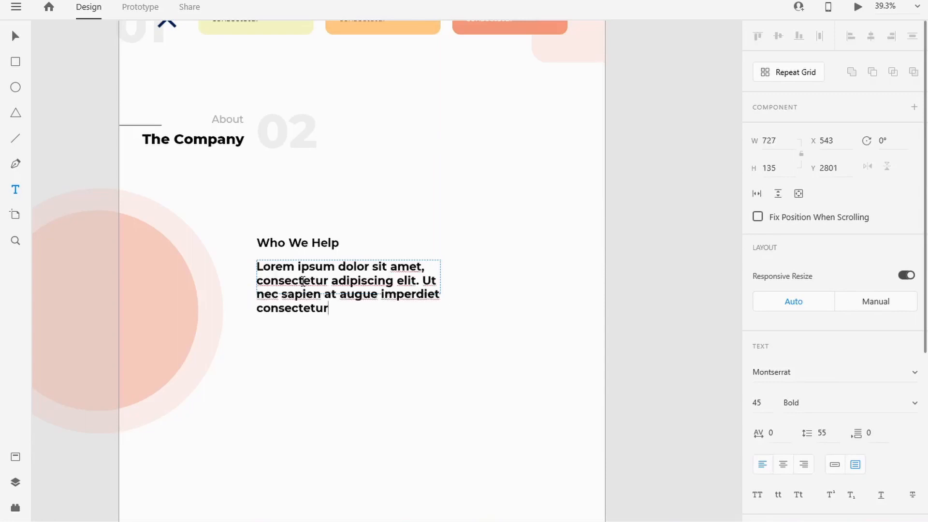
Step: Format the lorem ipsum paragraph at size 34 in Regular weight
scroll(758, 242, "down", 5)
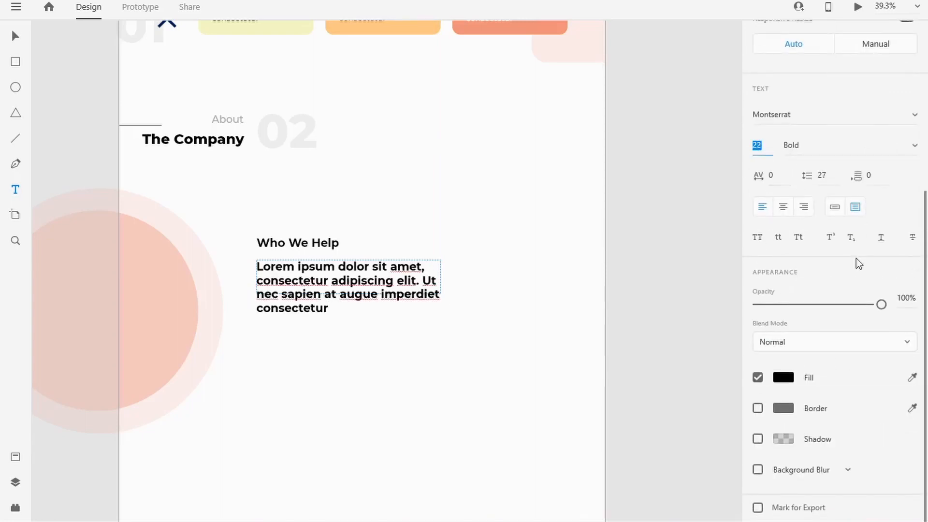
key("ctrl+a")
left_click(758, 145)
key("Down")
key("Down")
key("Down")
key("Down")
key("Down")
key("Down")
key("Down")
key("Down")
key("Down")
key("Down")
key("Down")
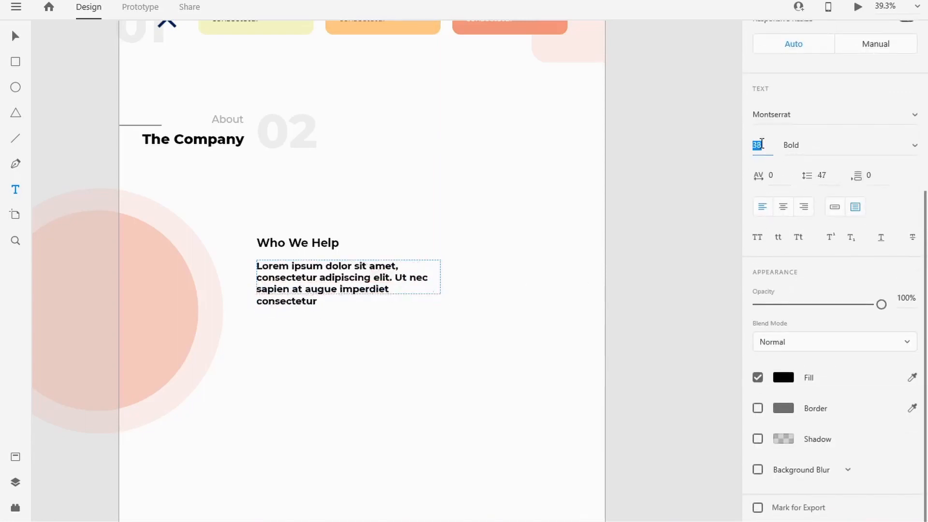
left_click(915, 146)
left_click(861, 95)
left_click(269, 279)
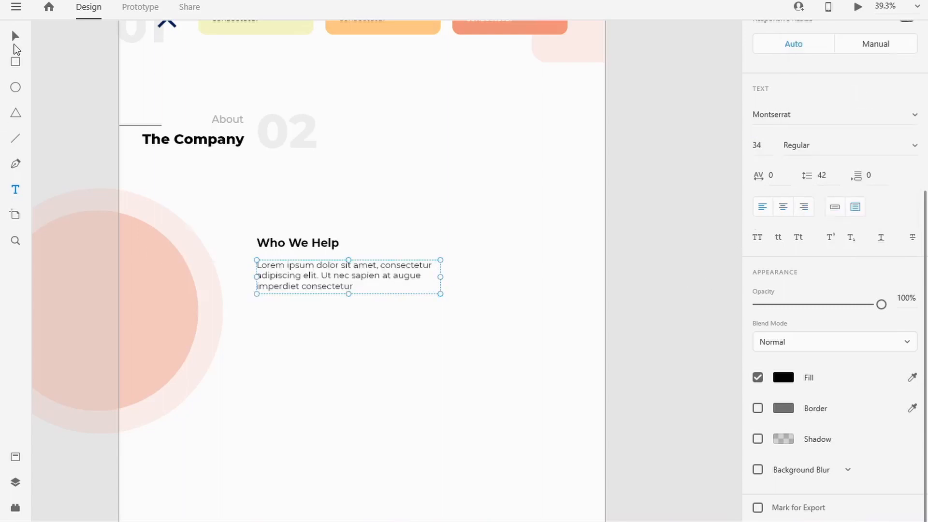
left_click(476, 307)
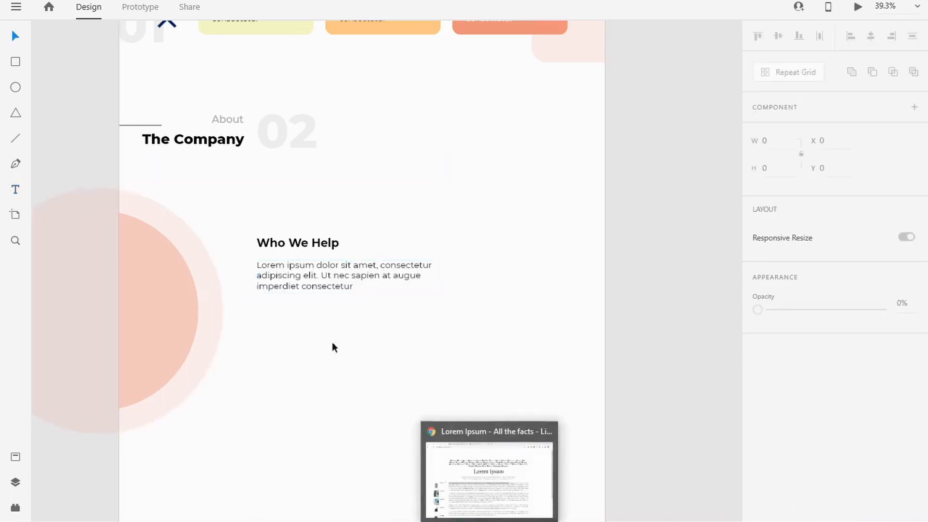
Step: Shift the "Who We Help" heading right and place the assets folder's heart icon to its left, scaled to about 43 by 43
left_click_drag(290, 245, 300, 251)
key("alt+Tab")
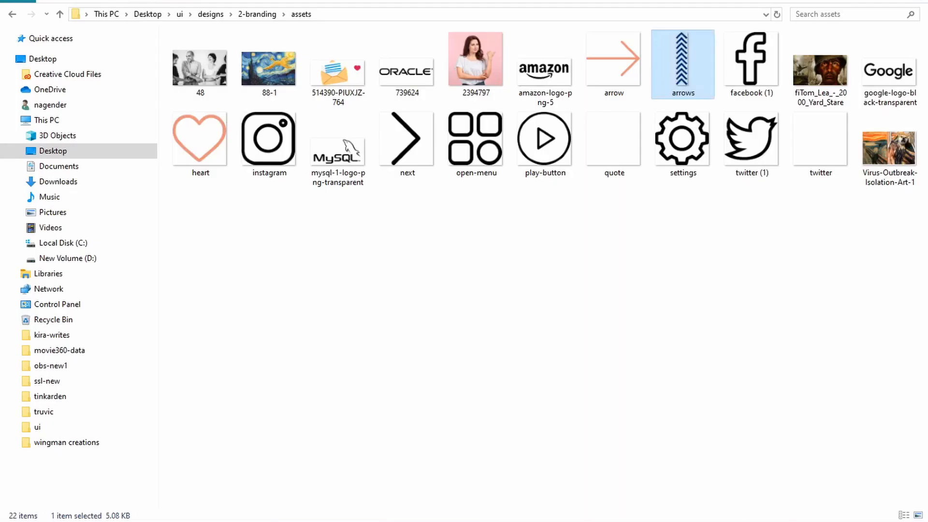
left_click_drag(196, 144, 377, 419)
left_click_drag(440, 489, 314, 361)
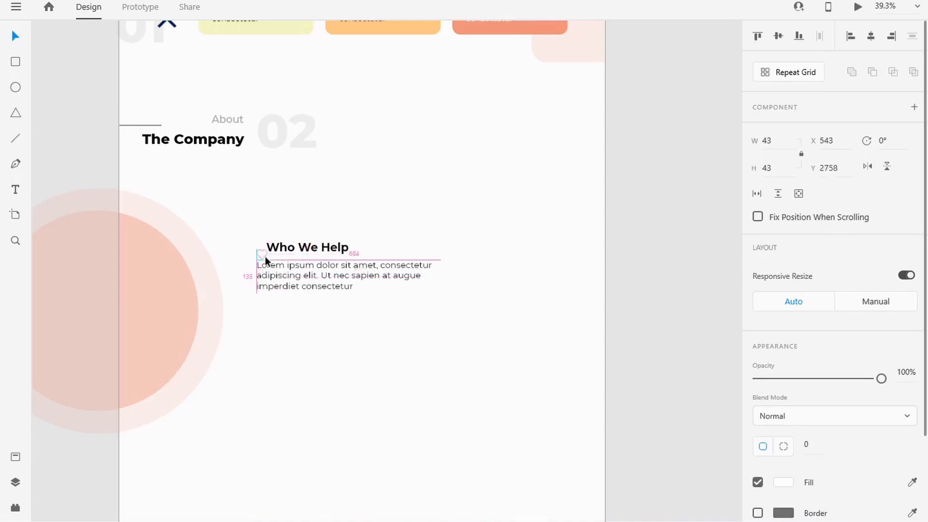
left_click_drag(285, 252, 264, 245)
left_click(315, 354)
Step: Delete "imperdiet consectetur" from the paragraph so it fills two lines, and nudge the text area slightly
scroll(403, 358, "down", 2)
double_click(339, 293)
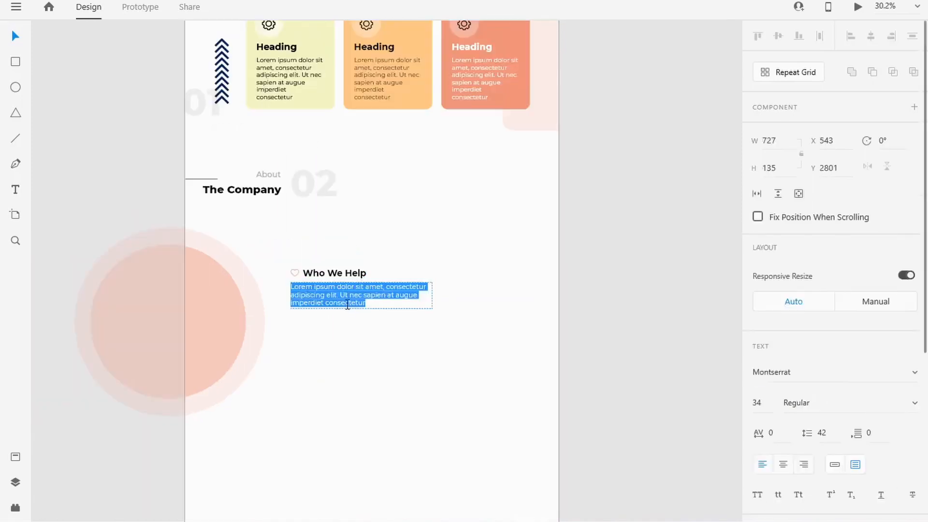
double_click(364, 303)
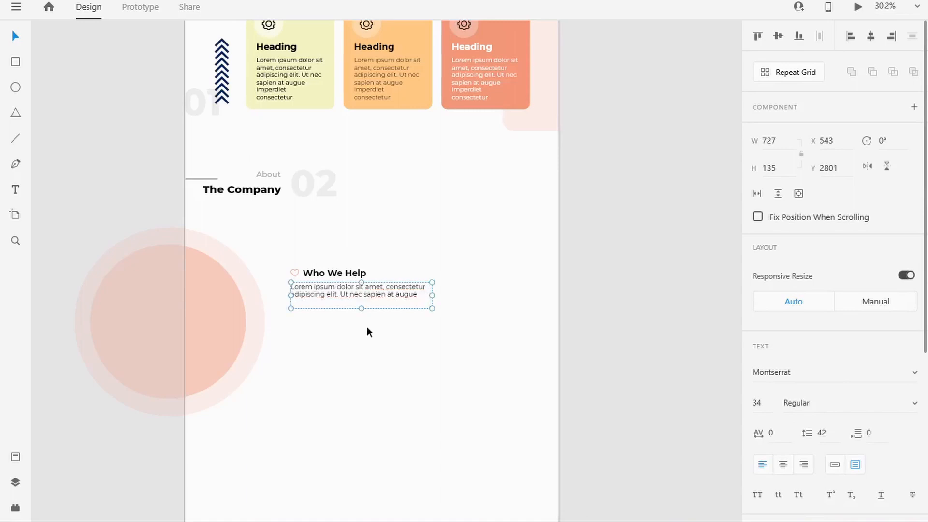
left_click_drag(362, 299, 361, 302)
left_click(310, 340)
Step: Fine-tune the alignment and spacing between the heart icon, its heading and the paragraph
left_click_drag(295, 272, 323, 273)
left_click(323, 338)
left_click_drag(285, 344, 361, 286)
left_click(327, 256)
left_click(349, 323)
scroll(292, 265, "up", 3)
left_click_drag(375, 341, 374, 337)
left_click_drag(373, 295, 373, 299)
scroll(373, 300, "down", 5)
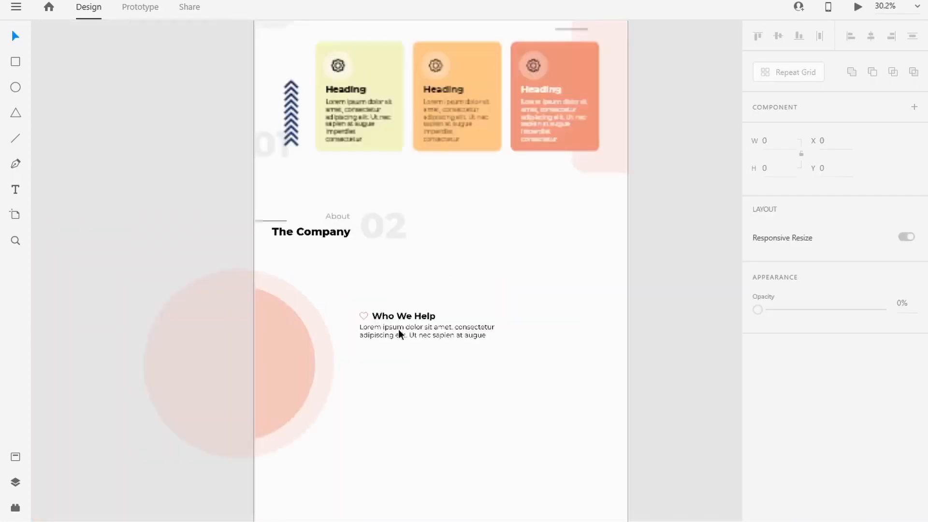
Step: Duplicate the heart, heading and paragraph block twice below the original and space the three blocks evenly
left_click_drag(360, 363, 404, 398)
left_click(407, 335)
left_click(509, 405)
left_click(411, 393)
left_click(402, 331)
left_click_drag(402, 331, 402, 326)
left_click(354, 355)
left_click_drag(405, 364, 406, 364)
left_click(526, 333)
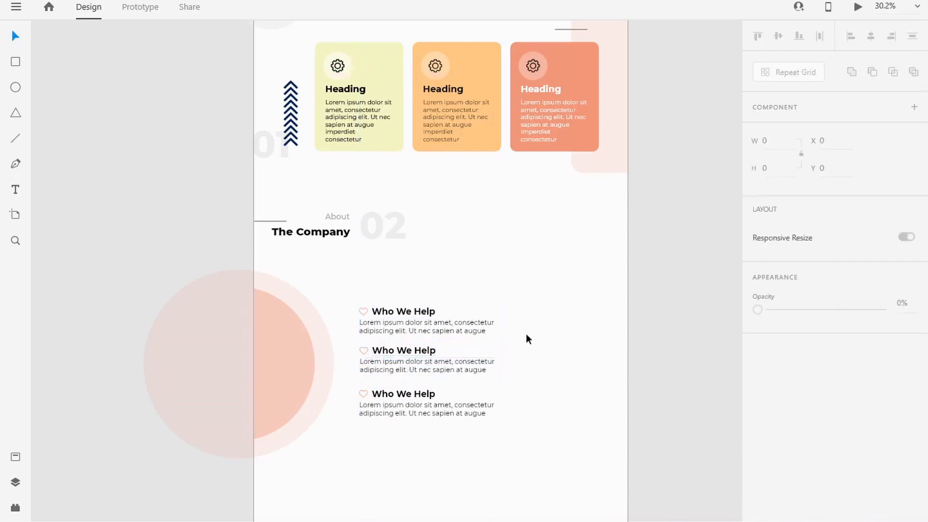
left_click_drag(395, 403, 395, 399)
left_click(395, 438)
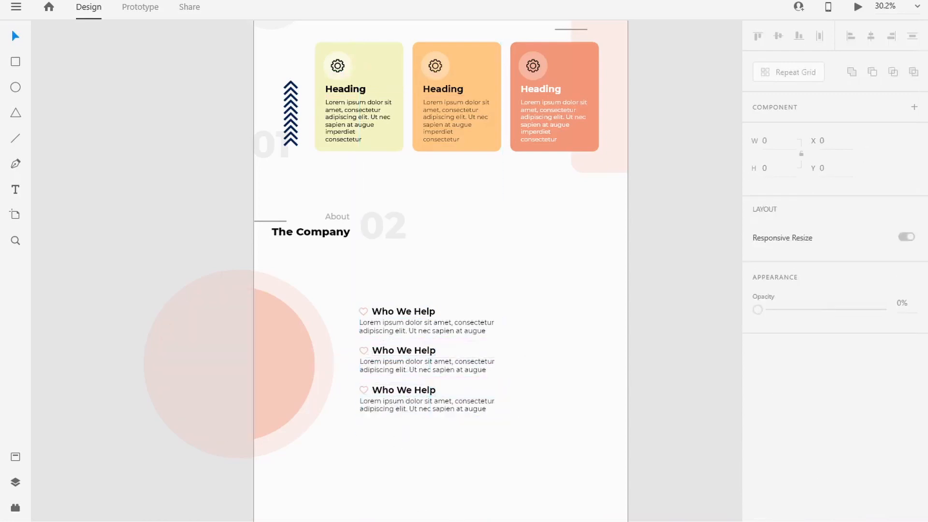
Step: Place the black-and-white group photo "48" from the assets folder beside the text blocks, scaled down and overhanging the artboard's right edge
key("alt+Tab")
left_click_drag(202, 86, 552, 339)
left_click_drag(651, 415, 616, 391)
left_click_drag(511, 298, 615, 367)
left_click_drag(682, 496, 548, 321)
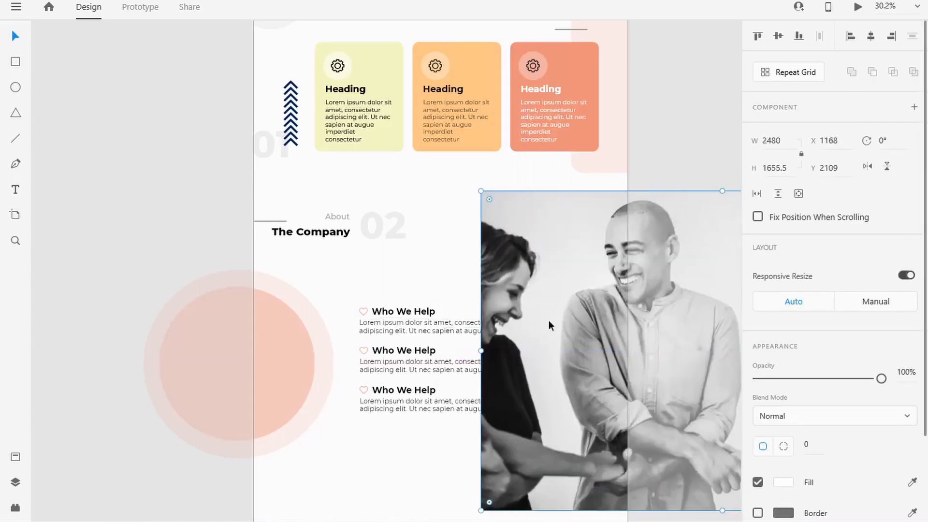
left_click_drag(482, 511, 632, 412)
left_click_drag(699, 314, 457, 375)
left_click_drag(389, 253, 500, 319)
left_click_drag(651, 415, 669, 381)
Step: Move the coral circles, the three text blocks and the group photo further left to balance the section
left_click_drag(332, 274, 292, 414)
left_click_drag(289, 363, 266, 363)
left_click_drag(434, 369, 413, 370)
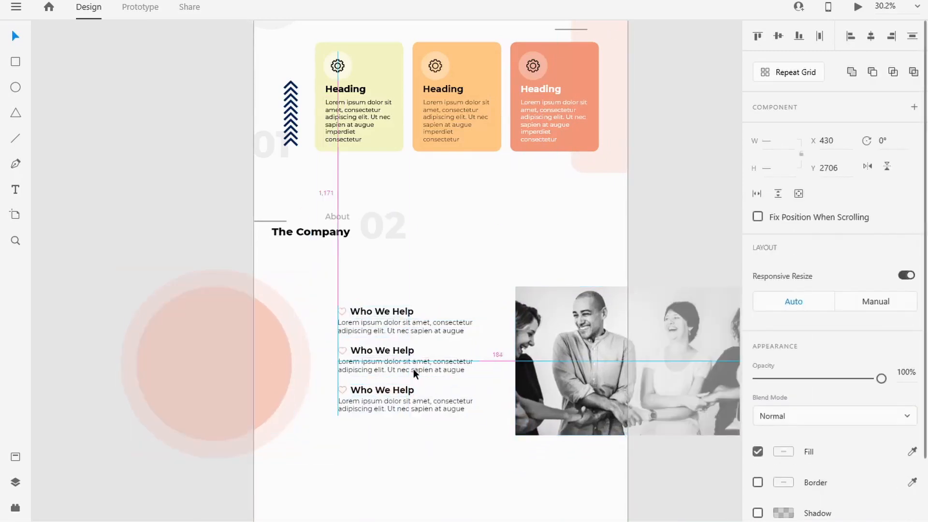
left_click_drag(594, 386, 562, 380)
left_click(672, 262)
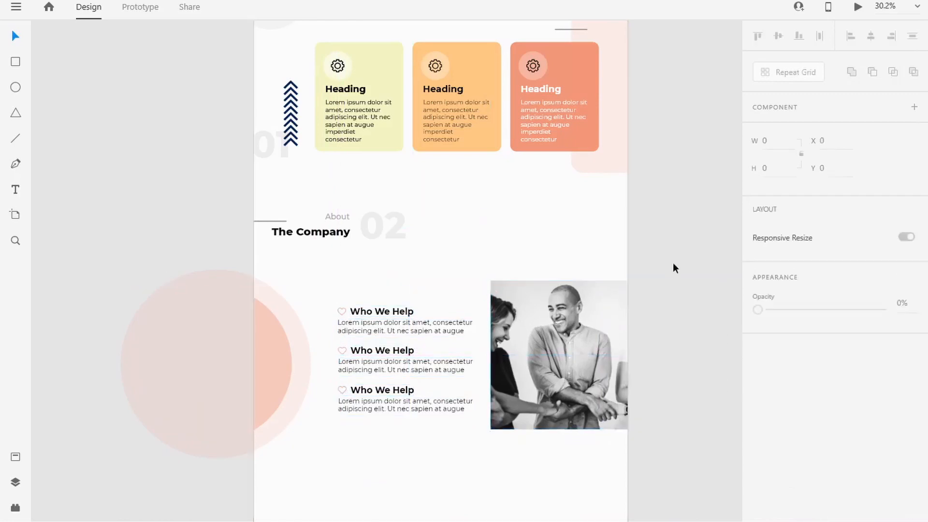
left_click_drag(459, 425, 399, 283)
left_click_drag(398, 356, 394, 355)
left_click(477, 373)
Step: Compare the "The Company" section with the reference PDF mock-up and examine what follows it there
scroll(668, 436, "down", 2)
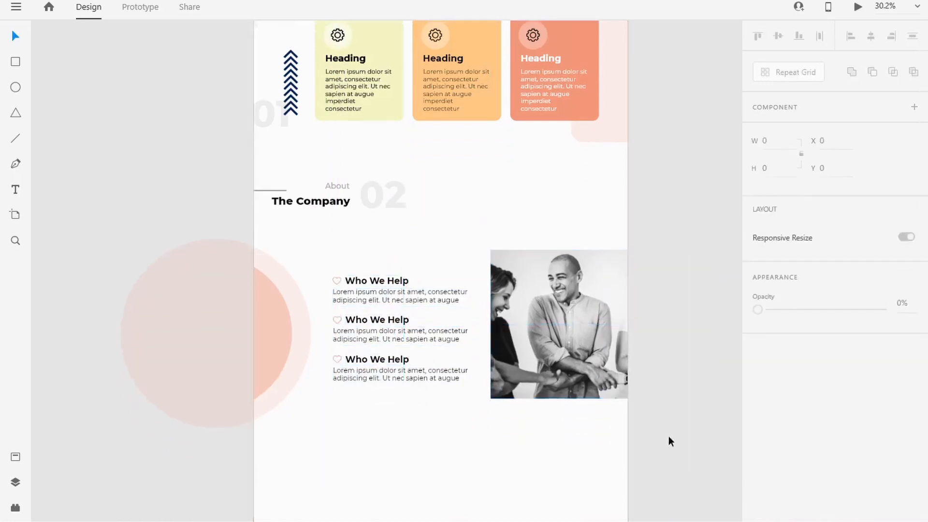
scroll(466, 394, "down", 3)
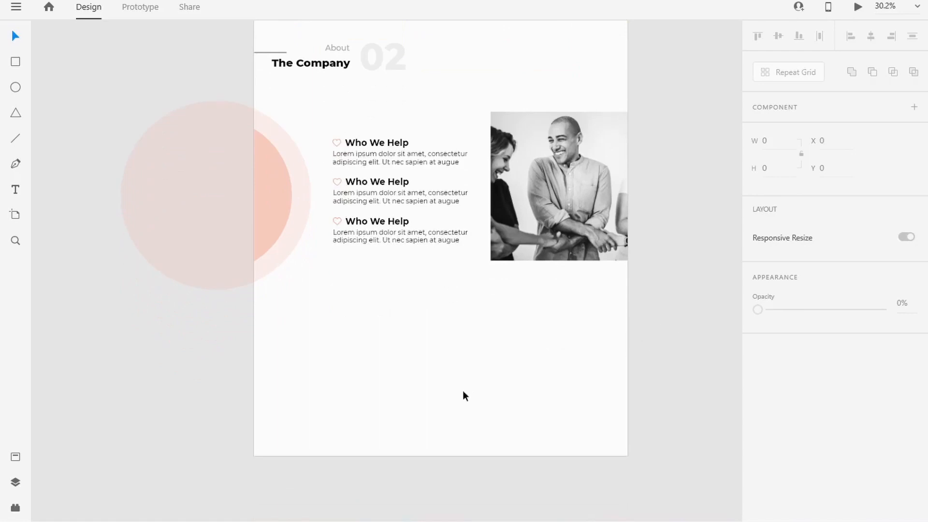
key("alt+Tab")
key("alt+Tab")
scroll(460, 260, "up", 4)
scroll(486, 449, "down", 1)
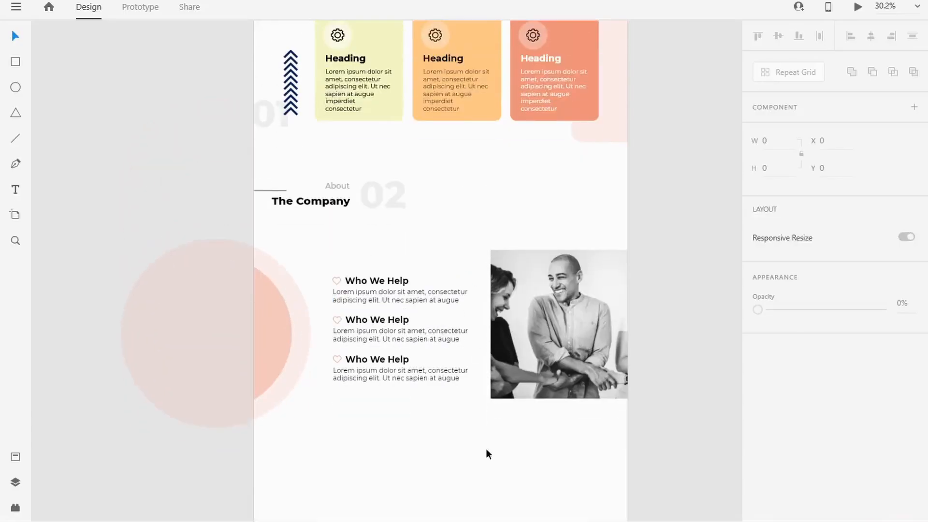
key("alt+Tab")
key("alt+Tab")
key("alt+Tab")
key("alt+Tab")
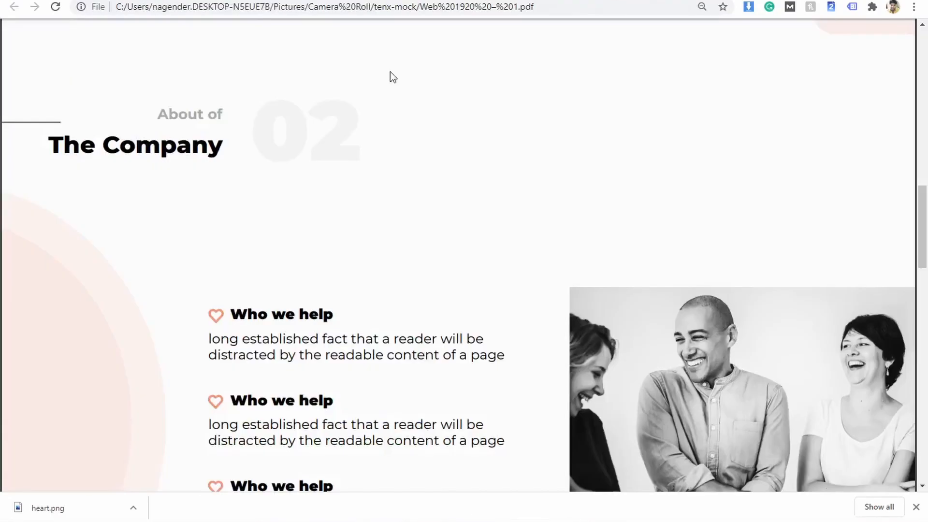
scroll(391, 346, "down", 5)
left_click(159, 1)
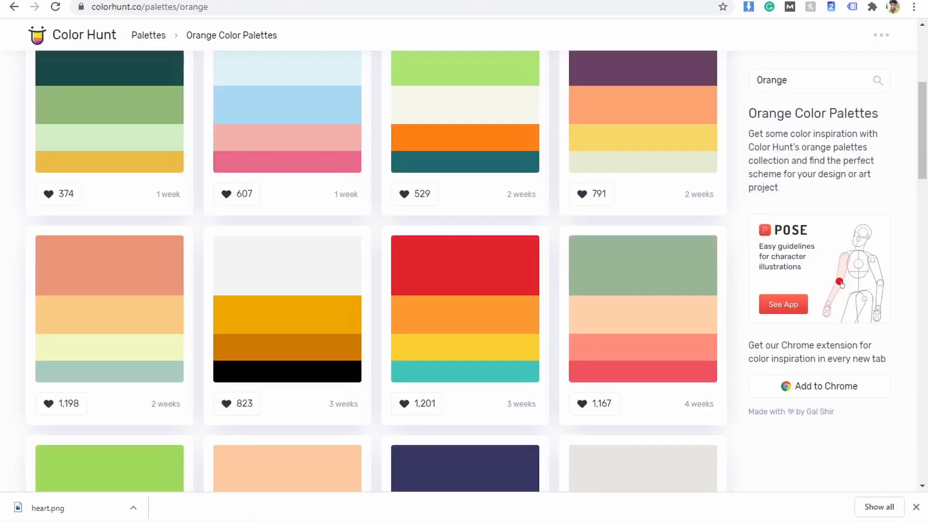
left_click(338, 1)
left_click(159, 1)
key("alt+Tab")
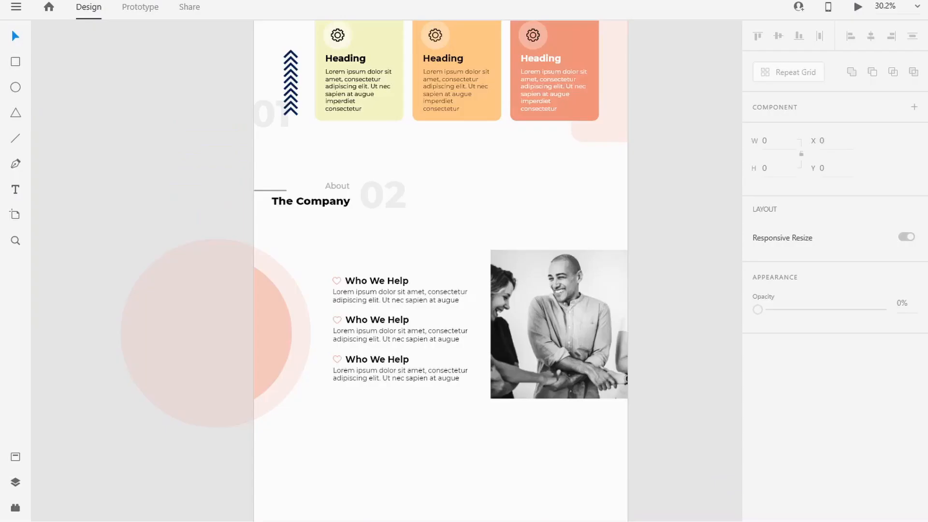
Step: Duplicate the "The Company" title below the three text blocks and change its text to "Works"
scroll(368, 319, "down", 1)
left_click(319, 186)
left_click_drag(315, 192, 448, 416)
scroll(450, 353, "down", 2)
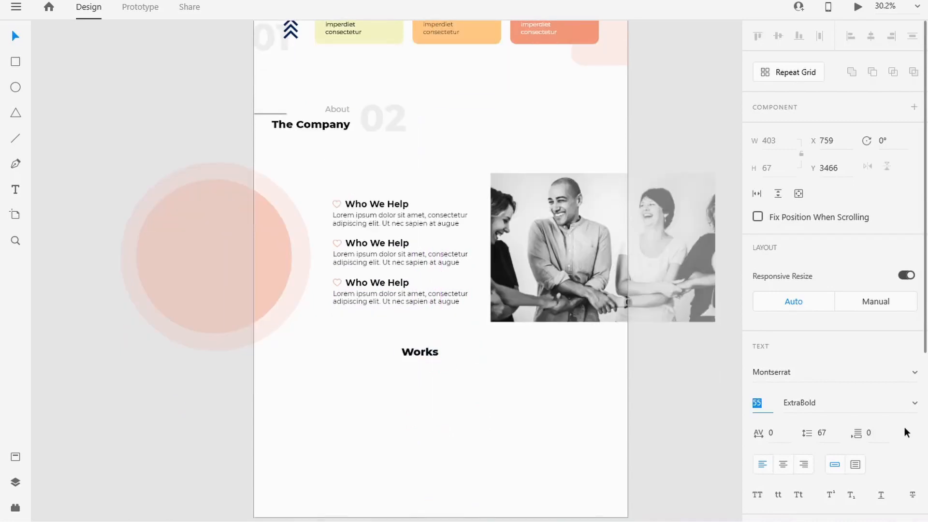
Step: Increase the "Works" title's font size to 115
key("Up")
key("Up")
key("Up")
key("Up")
key("Up")
key("Up")
key("Up")
key("Up")
key("Up")
key("Up")
key("Up")
key("Up")
key("Up")
key("Up")
key("Up")
key("Up")
key("Up")
key("Up")
key("Up")
key("Up")
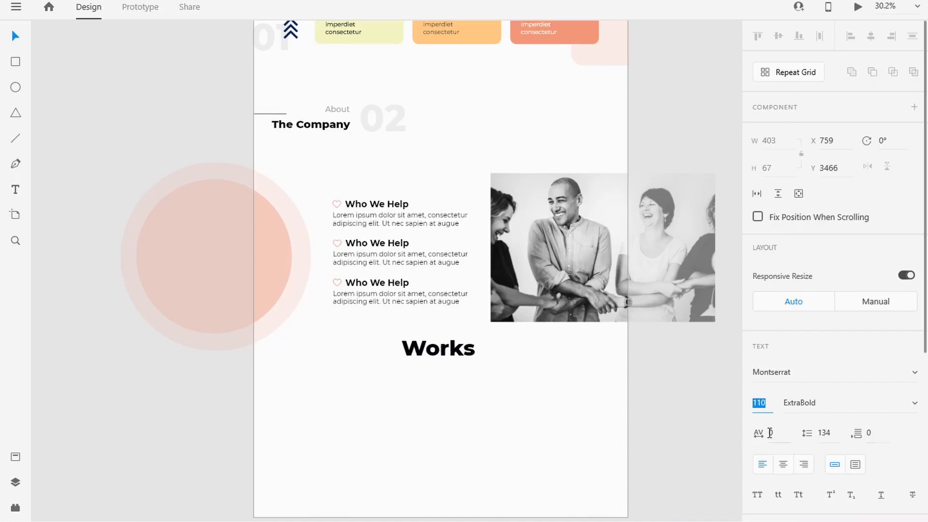
key("Up")
key("Up")
key("Up")
key("Up")
key("Up")
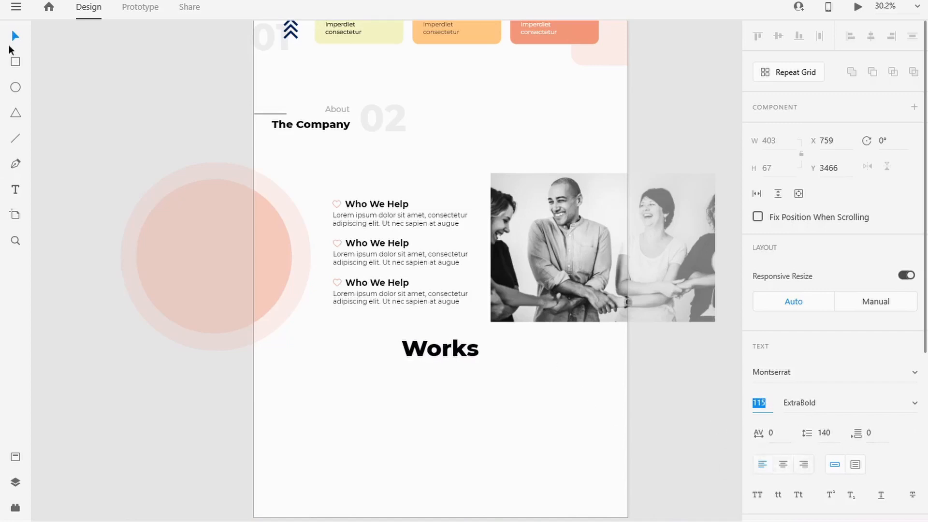
Step: Set the "Works" title's font size to 114 and centre the title horizontally on the artboard
key("Down")
left_click(443, 349)
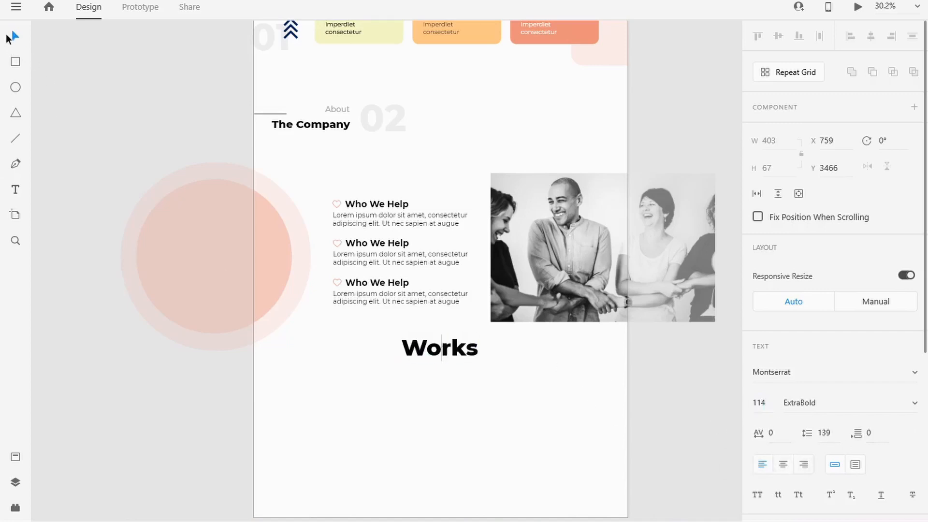
mouse_move(444, 353)
left_mouse_down()
mouse_move(455, 365)
mouse_move(455, 356)
left_mouse_up()
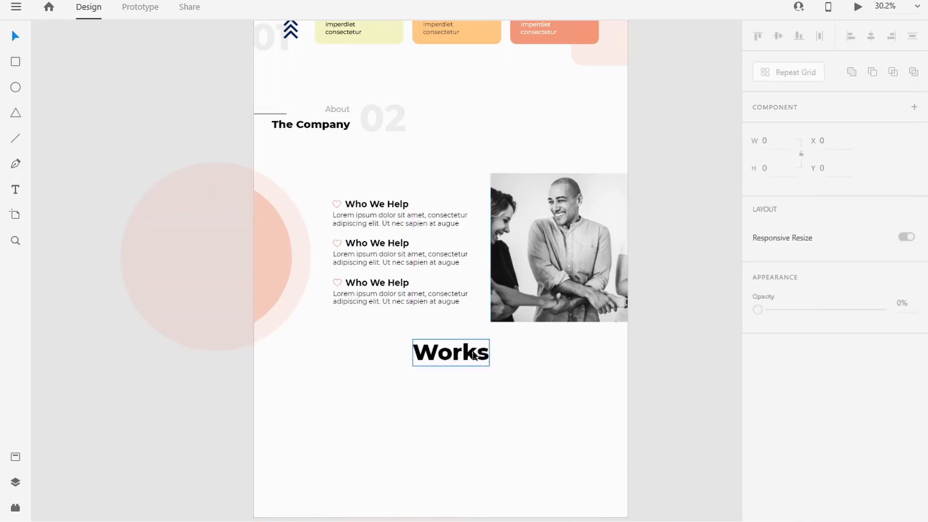
left_click(891, 36)
left_click(870, 36)
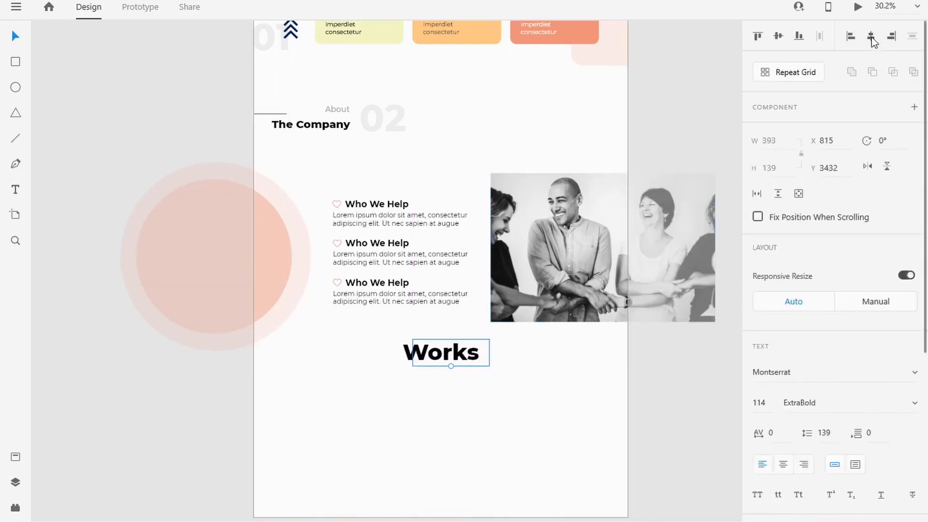
left_click(679, 391)
Step: Extend the artboard's lower edge downward and lower the "Works" title slightly below the group photo
scroll(679, 391, "down", 1)
scroll(671, 376, "down", 3)
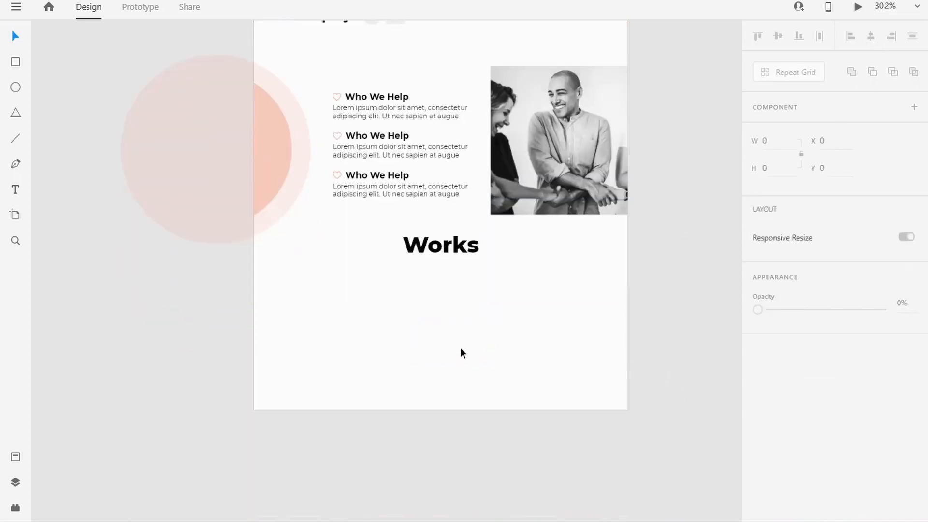
double_click(460, 348)
left_click_drag(439, 408, 439, 521)
scroll(451, 245, "up", 2)
left_click_drag(451, 245, 448, 278)
left_click(650, 304)
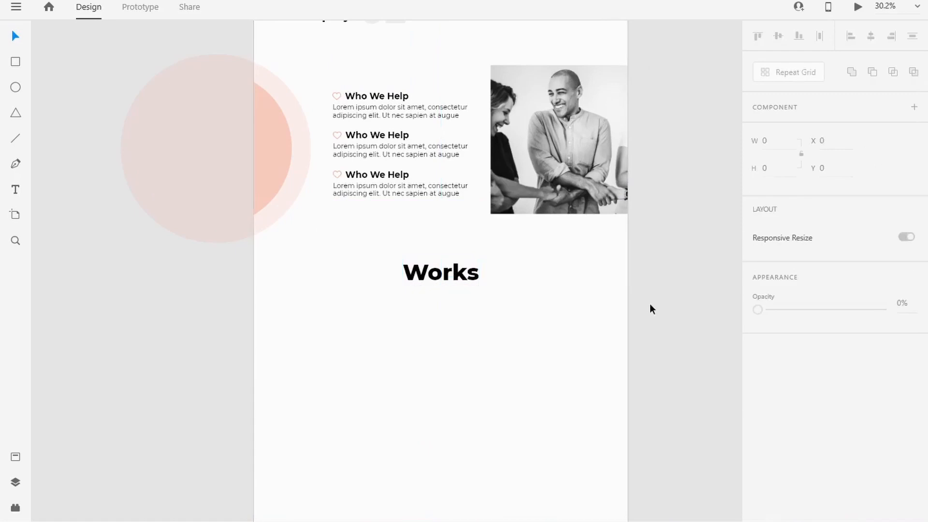
Step: Draw a borderless rectangle about 679 × 1003 beside the "Works" title
scroll(650, 304, "down", 1)
left_click(15, 62)
scroll(454, 147, "up", 2)
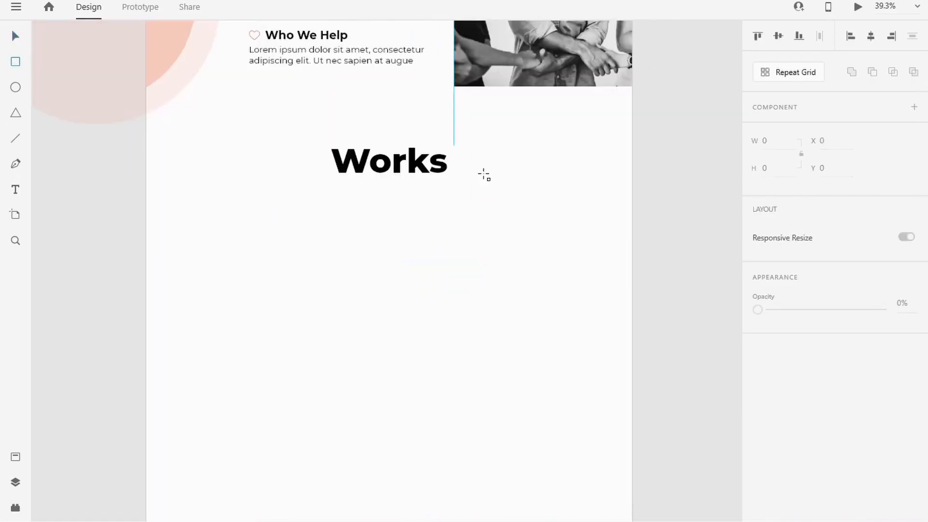
mouse_move(484, 175)
left_mouse_down()
mouse_move(617, 425)
mouse_move(626, 396)
left_mouse_up()
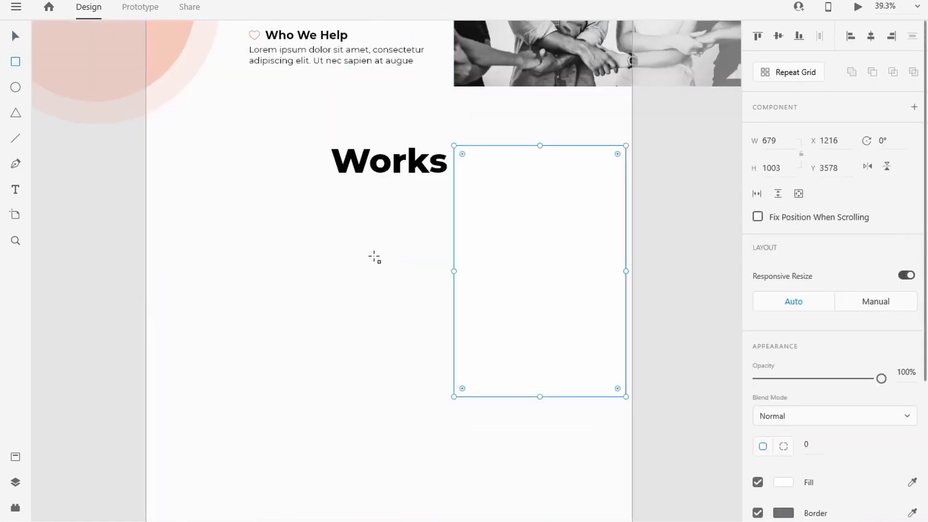
scroll(822, 314, "down", 4)
left_click(758, 315)
Step: Fill the rectangle with the coral colour ea907a and move it flush against the artboard's right edge
scroll(822, 314, "up", 2)
key("alt+Tab")
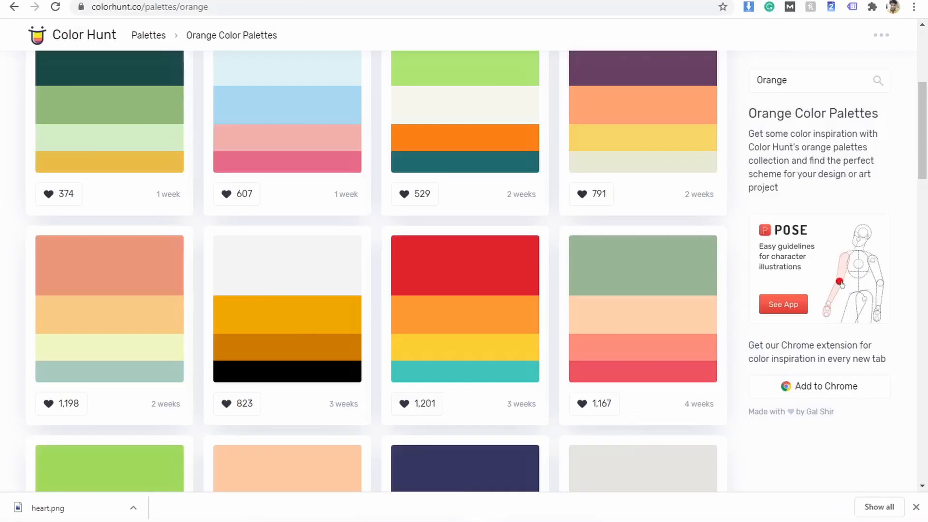
key("alt+Tab")
left_click(784, 378)
left_click(683, 433)
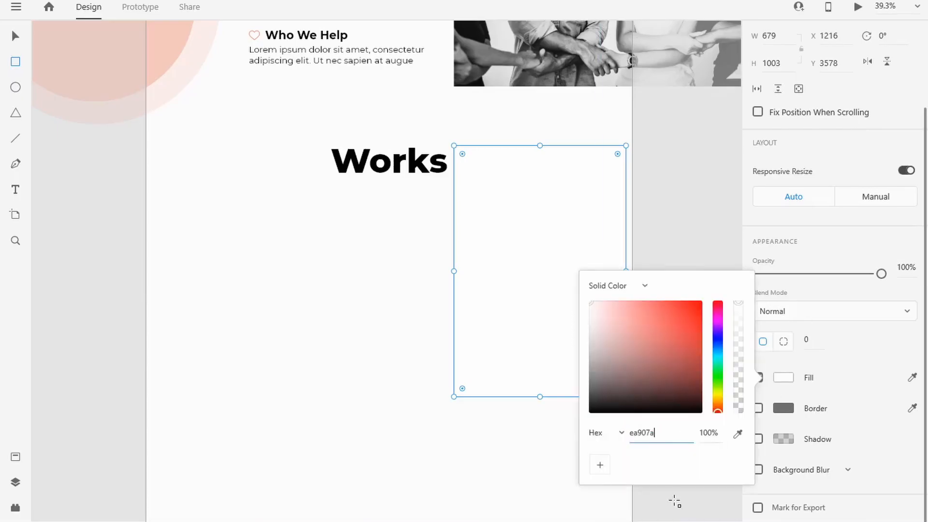
left_click(674, 501)
left_click_drag(555, 295, 562, 289)
Step: Import the images 88-1, 48 and Virus-Outbreak-Isolation-Art-1 from the assets folder into the design
left_click(340, 521)
left_click(360, 338)
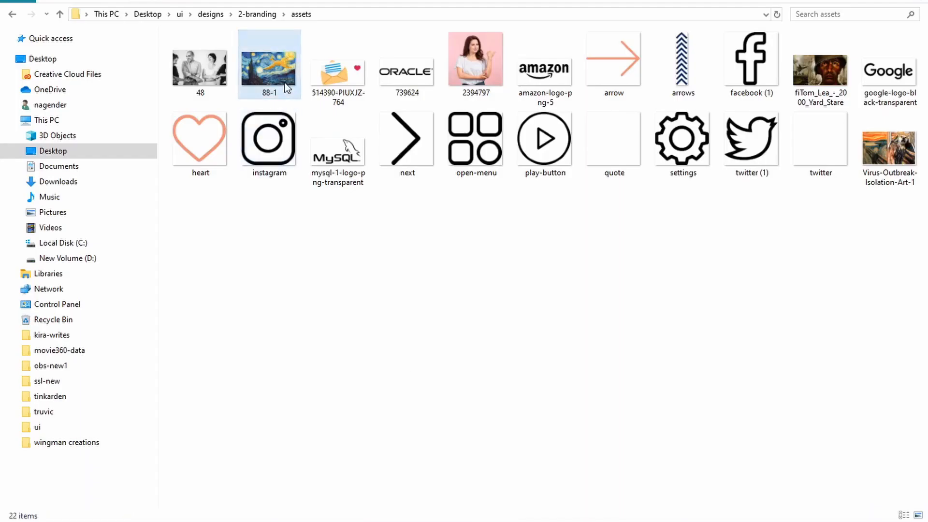
left_click(284, 90)
left_click(213, 80, "ctrl")
left_click(880, 165, "ctrl")
left_click_drag(881, 165, 295, 317)
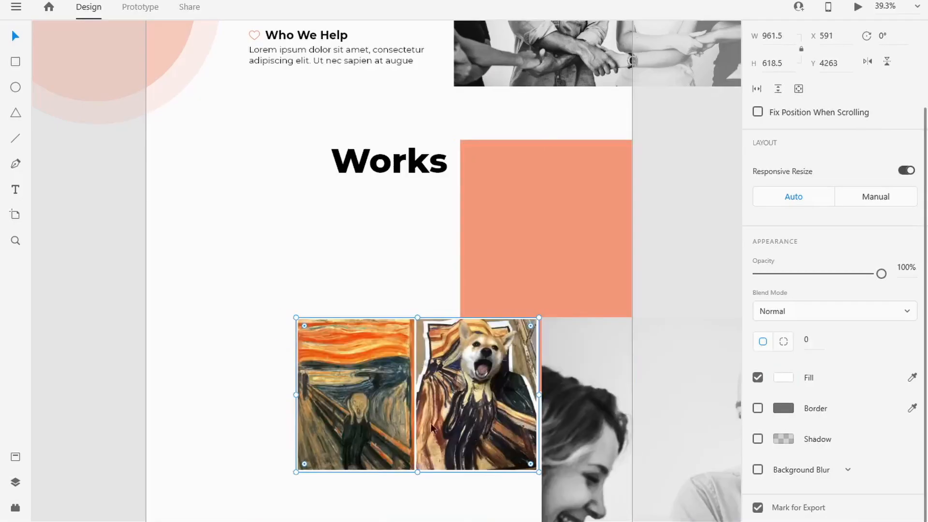
Step: Move the Scream image over the coral rectangle and delete the oversized imported group photo
left_click_drag(437, 399, 599, 266)
left_click_drag(611, 442, 227, 315)
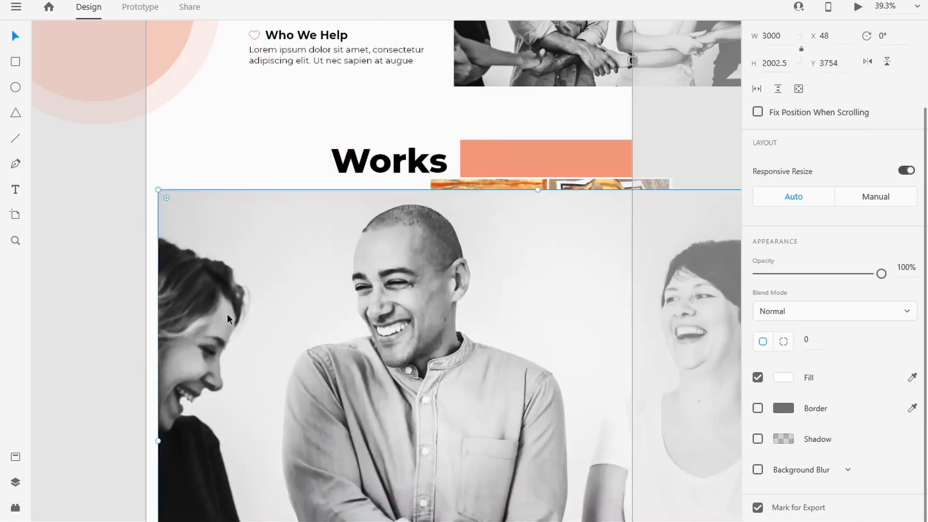
key("Delete")
Step: Move the Starry Night image onto the artboard and import the soldier painting fiTom_Lea_-_2000_Yard_Stare from the assets folder
scroll(366, 366, "down", 1)
scroll(366, 366, "down", 5)
left_click(424, 335)
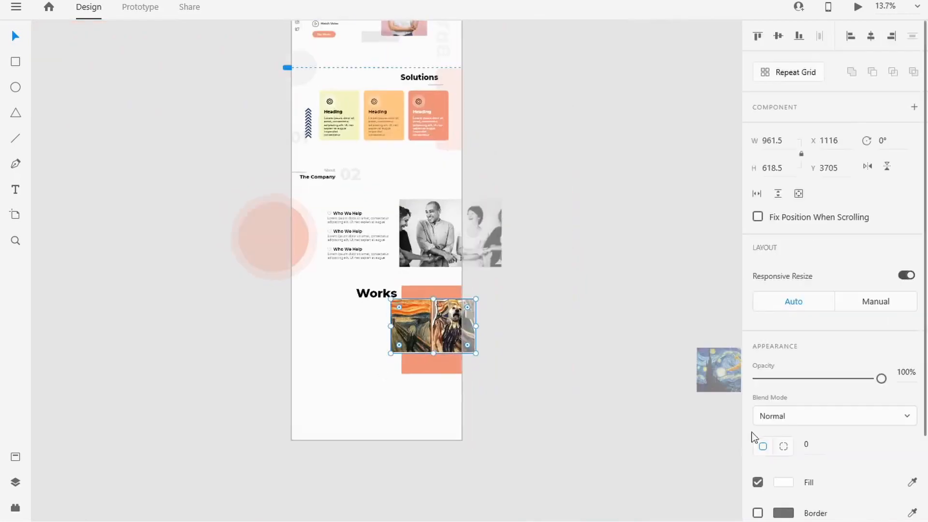
left_click_drag(722, 371, 336, 384)
key("alt+Tab")
left_click_drag(818, 68, 442, 420)
Step: Place the Starry Night image at the artboard's left edge below "Works", scale it to about 588 × 367, and enlarge the soldier painting
scroll(411, 393, "up", 6)
scroll(77, 145, "down", 2)
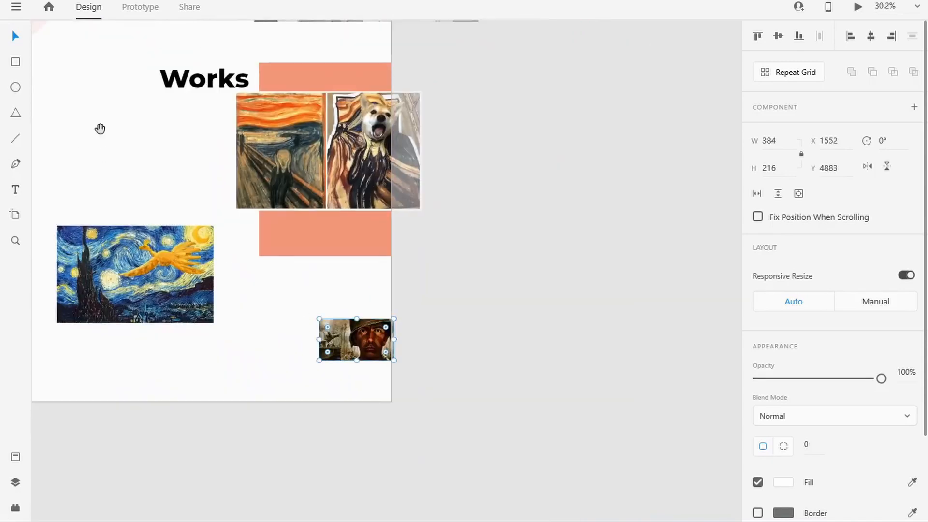
left_click_drag(99, 128, 321, 231)
left_click_drag(350, 381, 336, 266)
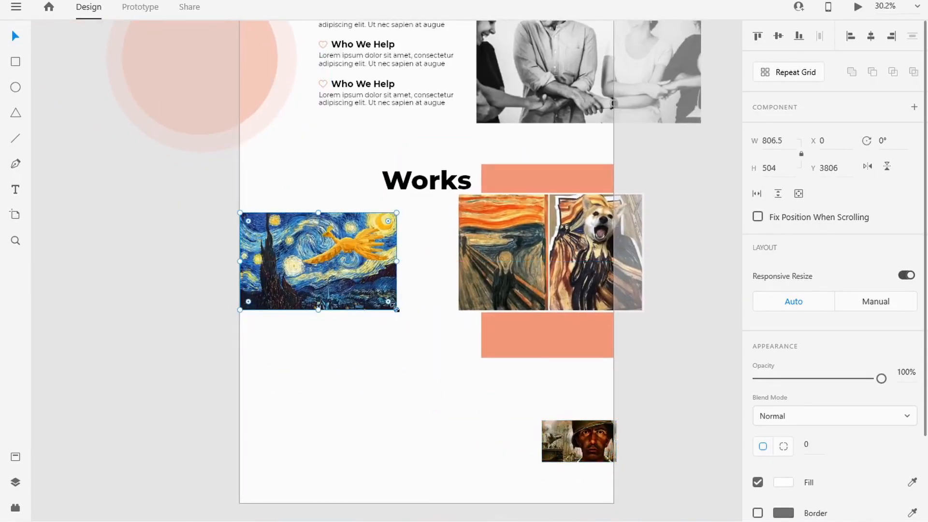
left_click_drag(397, 310, 375, 296)
left_click_drag(596, 438, 523, 397)
left_click_drag(377, 297, 354, 283)
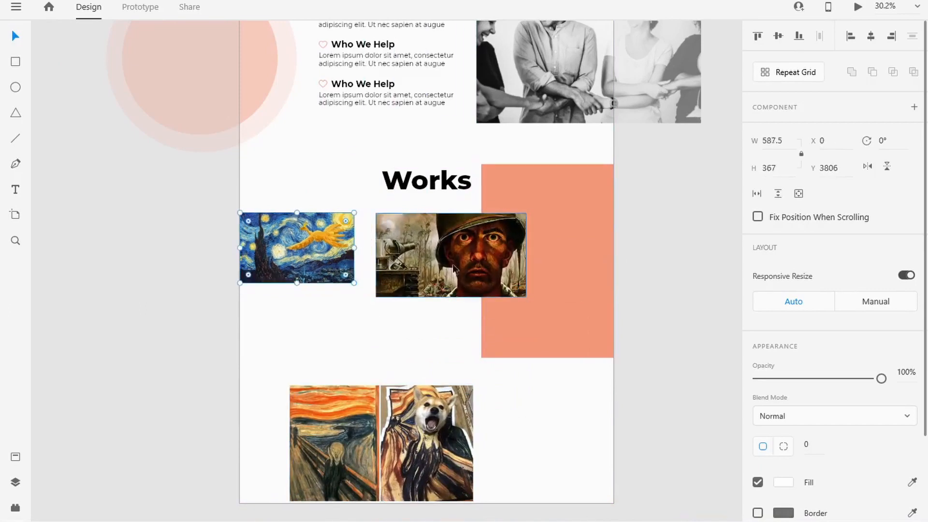
Step: Line up the soldier painting and the Scream image beside the Starry Night image, scaling both to the same row height
left_click_drag(466, 269, 443, 269)
left_click_drag(502, 297, 483, 284)
left_click_drag(425, 435, 616, 263)
left_click_drag(662, 332, 596, 283)
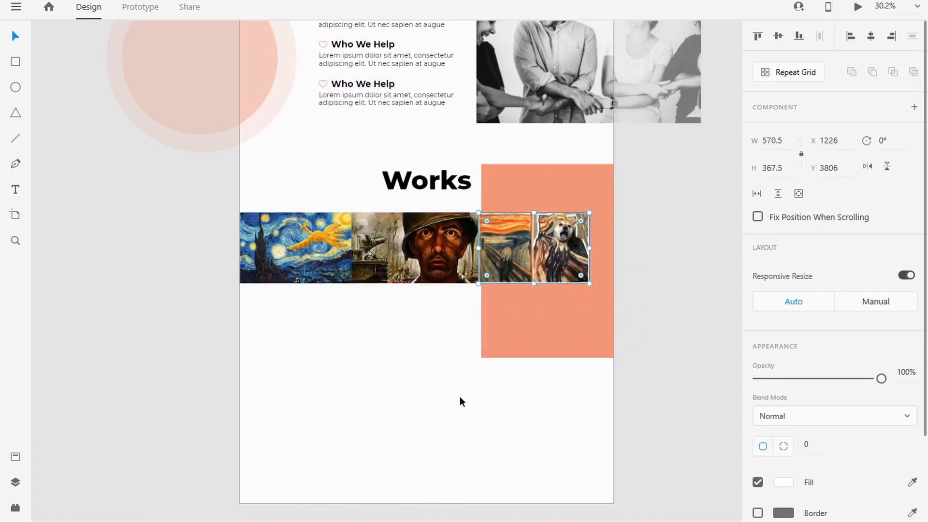
Step: Shorten the coral rectangle so it ends slightly below the row of images
left_click(546, 357)
left_click_drag(547, 358, 548, 311)
left_click(419, 349)
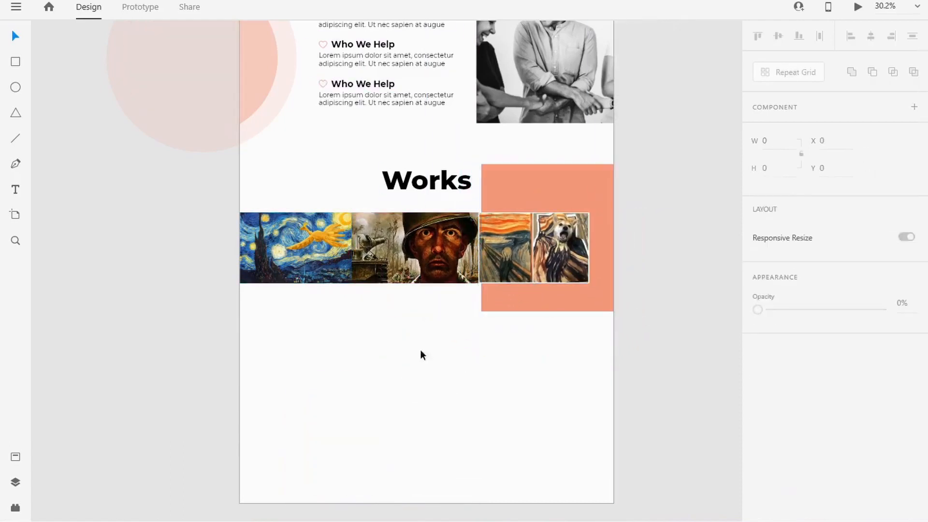
Step: Examine the "Works" image row and coral rectangle together with the sections above them
scroll(419, 245, "up", 3)
scroll(310, 348, "up", 2)
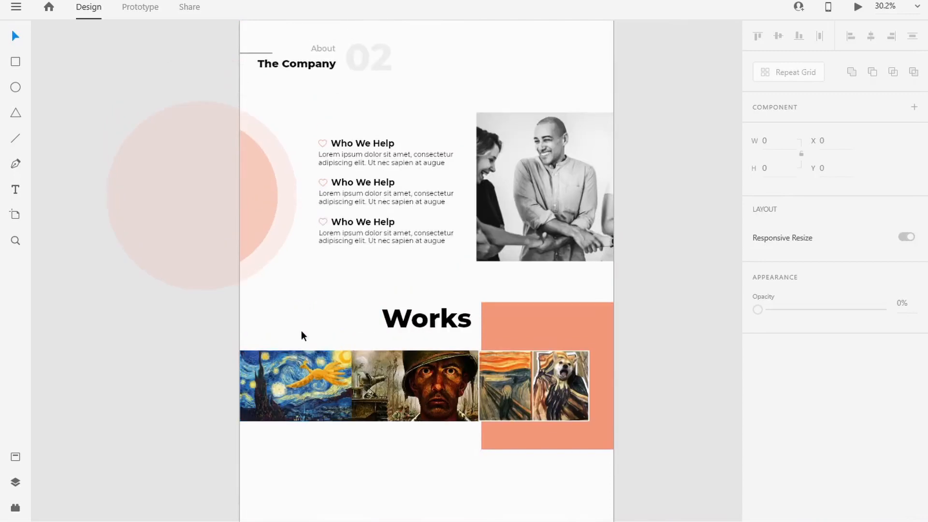
scroll(304, 338, "up", 4)
left_click_drag(578, 473, 426, 464)
scroll(459, 460, "down", 1)
key("super")
left_click(662, 486)
scroll(466, 421, "down", 2)
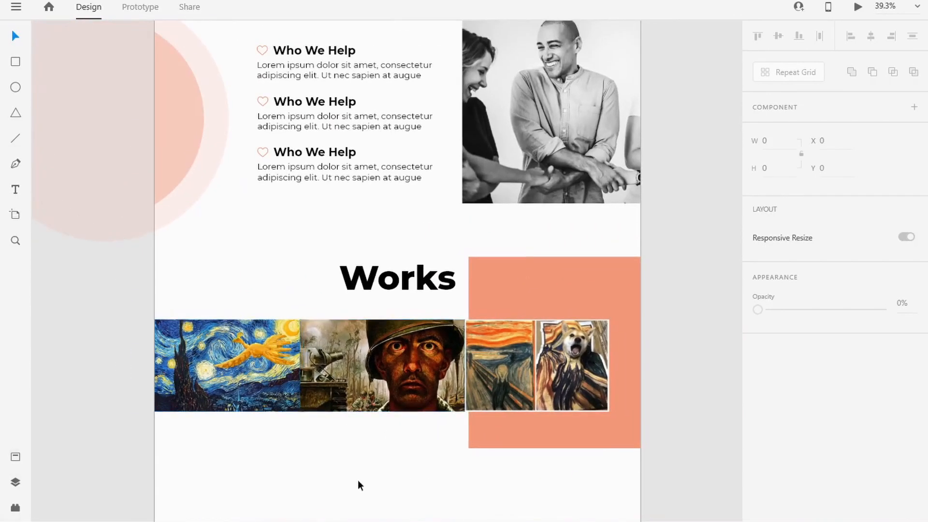
key("alt+Tab")
key("alt+Tab")
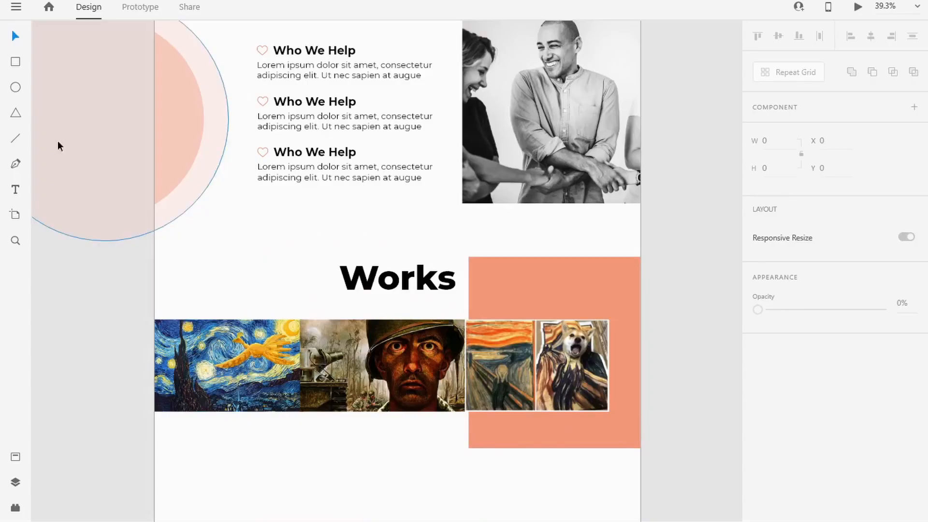
Step: Draw a rectangle about 194 × 104 above the Starry Night image and import the arrow image from the assets folder
left_click_drag(168, 284, 217, 310)
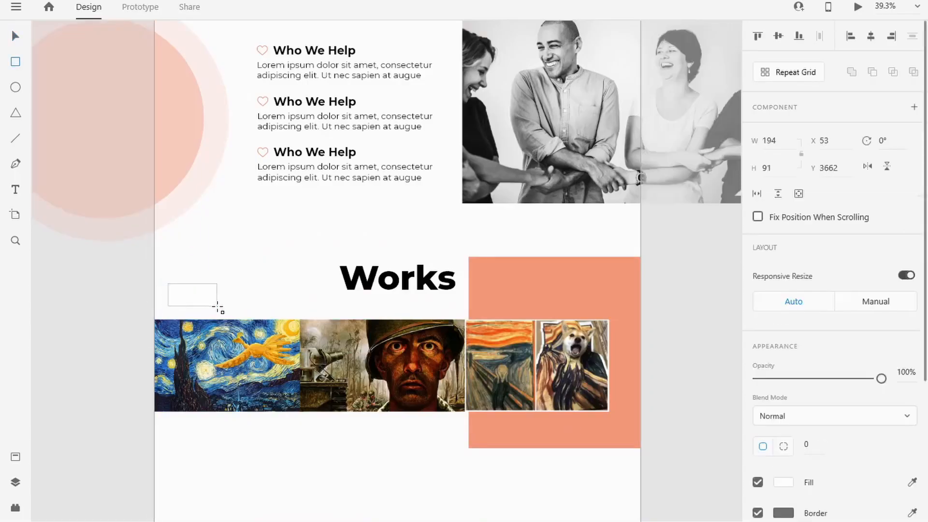
key("alt+Tab")
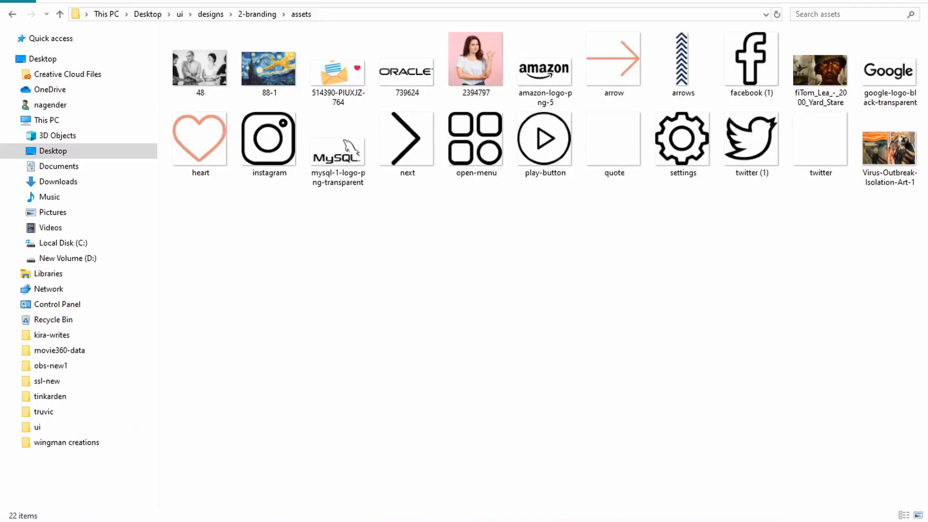
left_click_drag(614, 60, 317, 481)
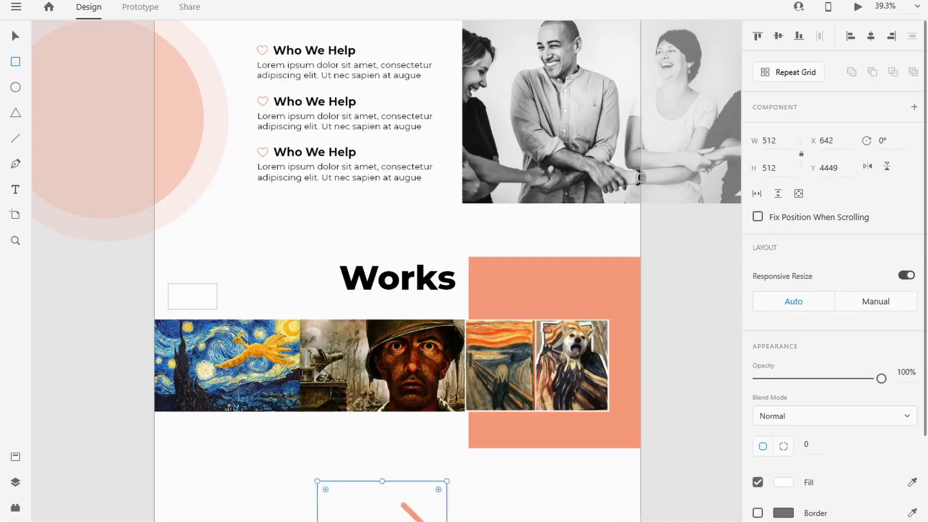
key("alt+Tab")
left_click(588, 307)
key("alt+Tab")
Step: Place the small rectangle on top of the image row at the artboard's left edge and duplicate it directly beside it
left_click(16, 37)
left_click(239, 298)
left_click(211, 298)
left_click_drag(202, 297, 253, 296)
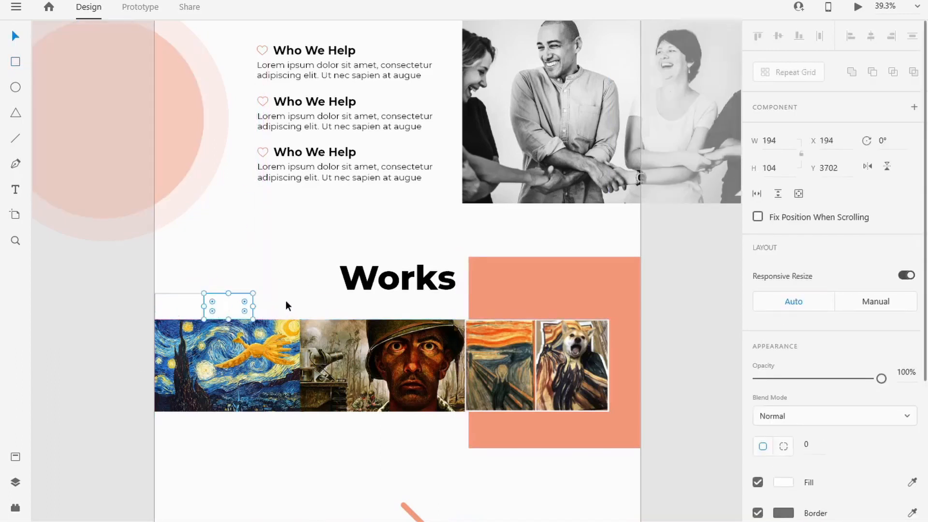
Step: Scale the coral arrow down to about 79 × 79 and position it in the middle of the left small rectangle
scroll(285, 300, "down", 1)
left_click(431, 502)
left_click_drag(431, 502, 288, 250)
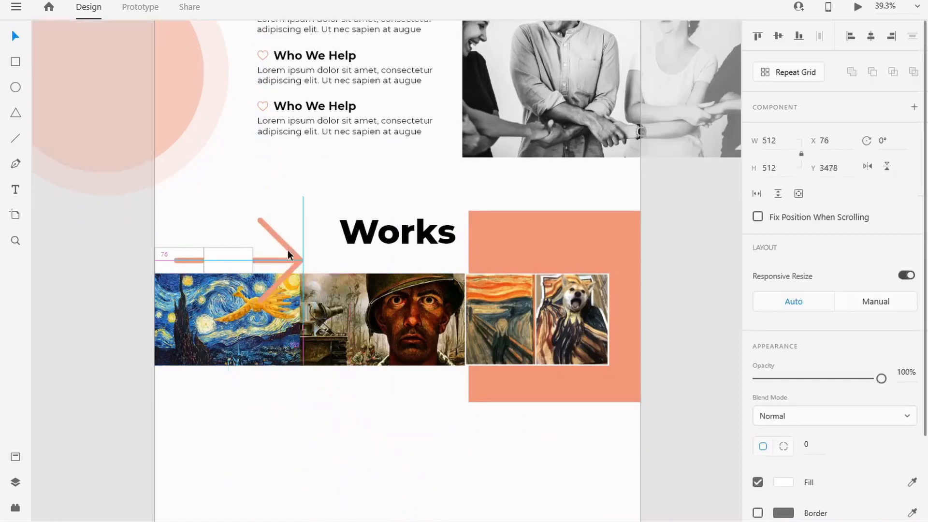
left_click_drag(313, 161, 236, 236)
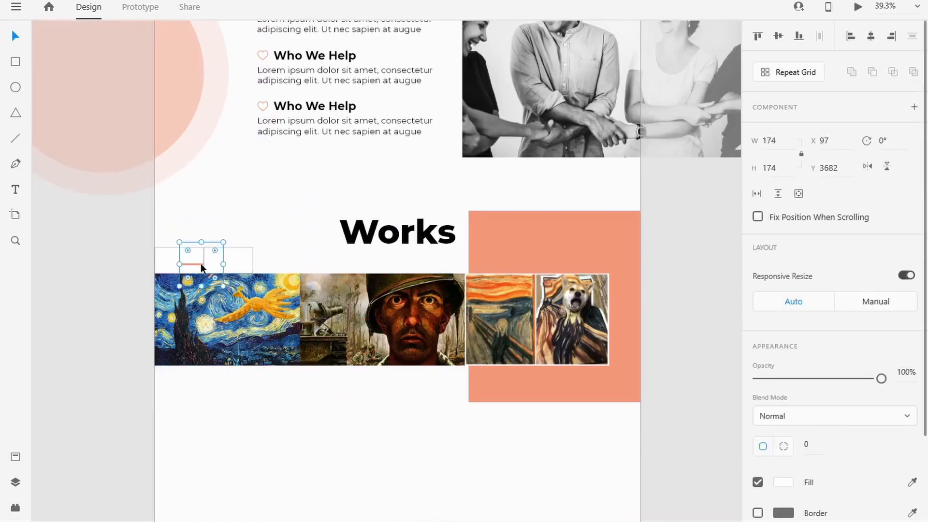
left_click_drag(201, 264, 103, 275)
scroll(190, 260, "up", 6)
scroll(100, 276, "down", 1)
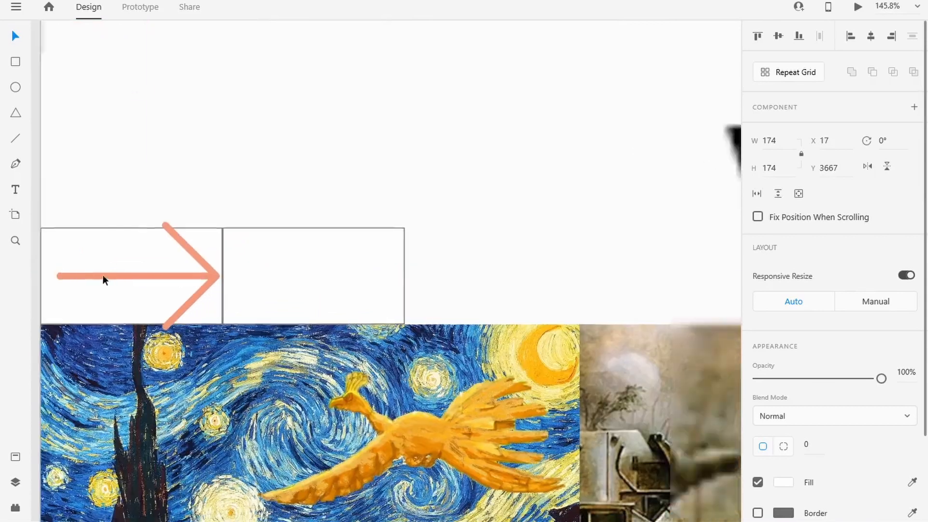
scroll(106, 276, "up", 3)
left_click_drag(430, 111, 251, 290)
left_click_drag(306, 207, 260, 291)
Step: Set the arrow's rotation to -180° so that it points left
left_click(885, 140)
type("-29")
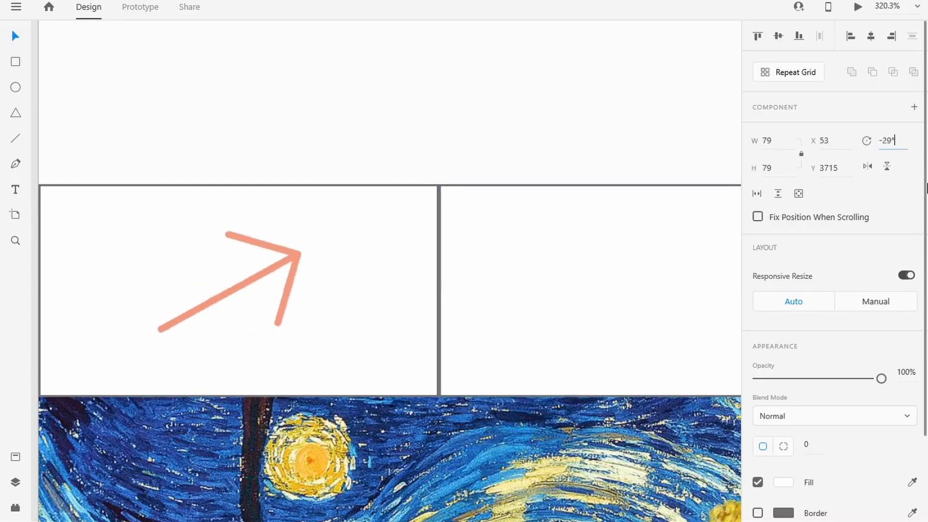
key("Down")
key("Down")
key("Down")
key("Down")
key("Down")
key("Down")
key("Down")
key("Down")
key("Down")
key("Down")
key("Down")
key("Down")
key("Down")
key("Down")
key("Down")
key("Down")
key("Down")
key("Down")
key("Down")
key("Down")
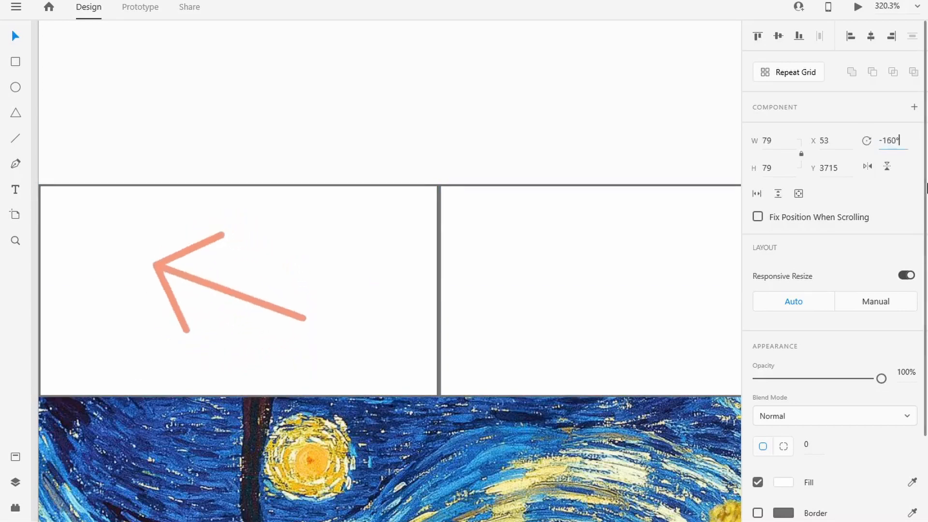
key("Down")
key("Down")
key("Down")
key("Down")
key("Down")
key("Down")
key("Down")
key("Down")
key("Down")
key("Down")
key("Down")
key("Down")
key("Down")
key("Down")
key("Down")
key("Down")
key("Down")
key("Down")
key("Down")
key("Down")
key("Return")
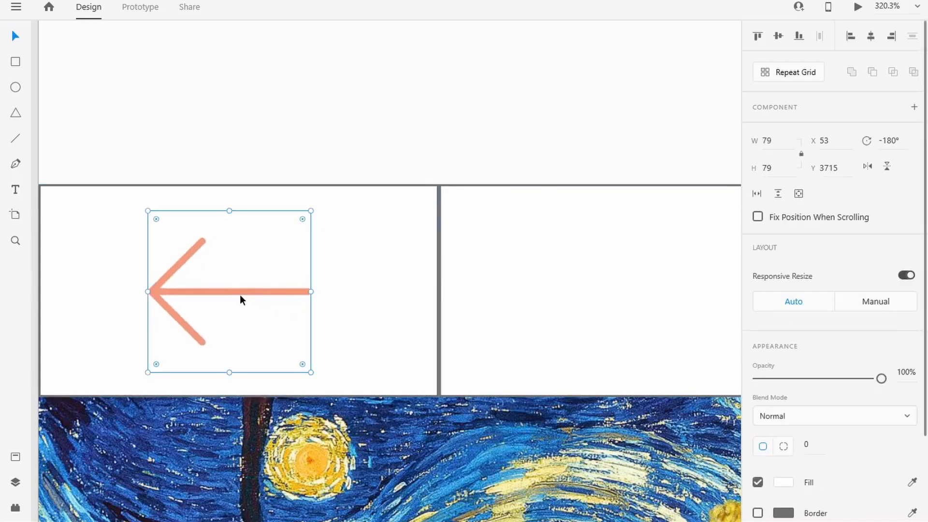
Step: Duplicate the arrow into the right small rectangle and set the copy's rotation to 0°
left_click_drag(239, 295, 636, 286)
scroll(496, 292, "down", 5)
scroll(691, 261, "up", 2)
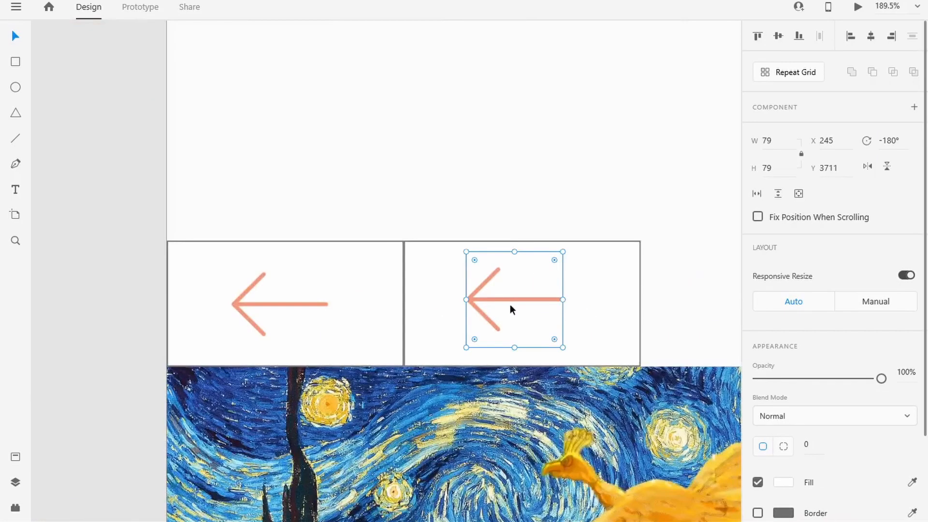
left_click(894, 143)
type("0")
key("Tab")
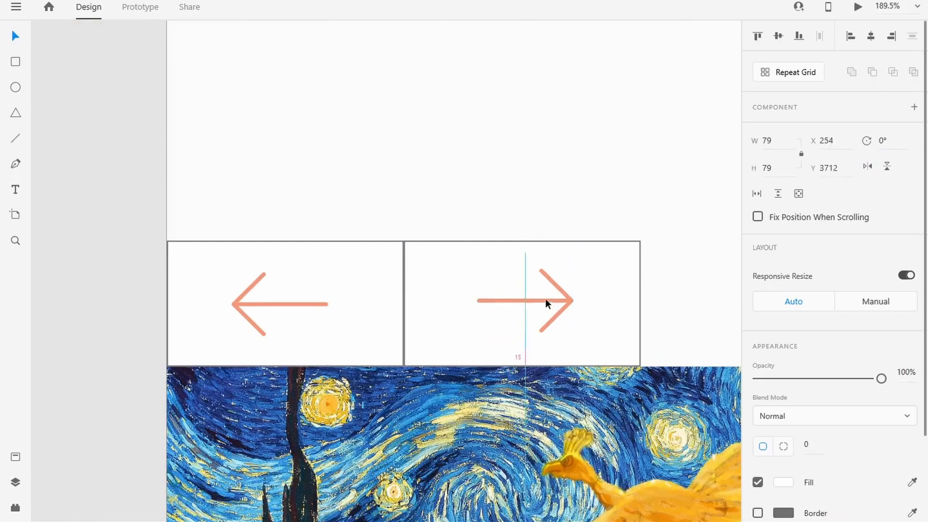
Step: Nudge both arrows so they sit centred in their rectangles
left_click_drag(545, 302, 544, 302)
left_click_drag(278, 303, 283, 303)
left_click(350, 226)
Step: Remove the borders from both small rectangles behind the arrows
scroll(357, 242, "down", 1)
left_click(396, 321)
left_click_drag(651, 267, 541, 239)
scroll(754, 310, "down", 4)
left_click(757, 315)
left_click(506, 244)
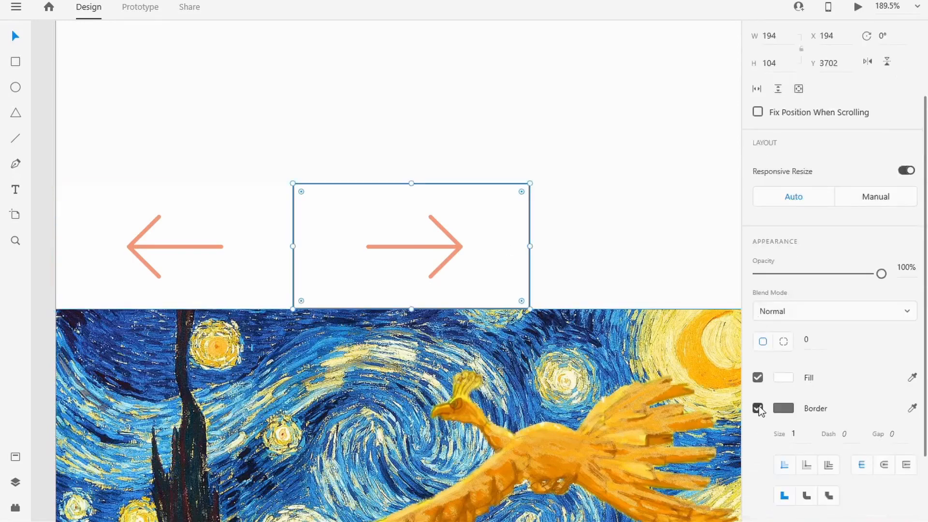
left_click(758, 409)
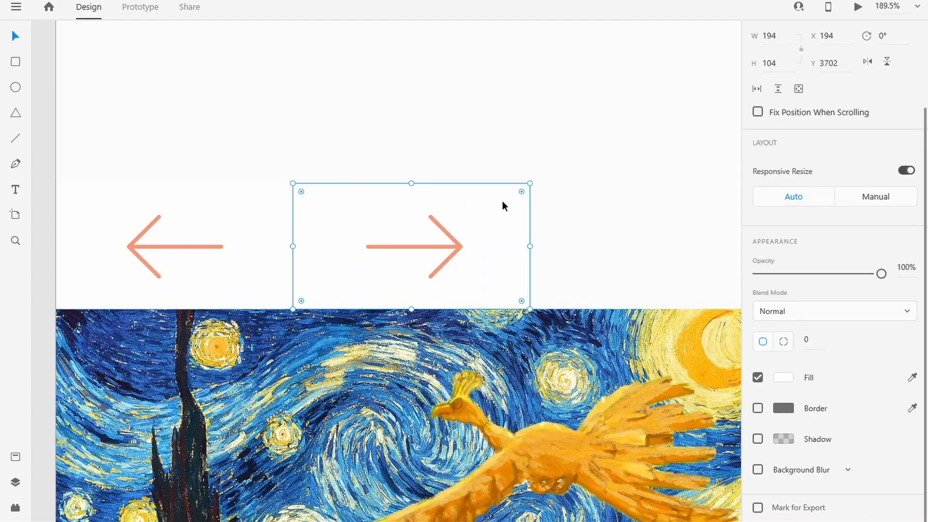
Step: Fill the rectangle behind the right-pointing arrow with colour f4f7c5
left_click(784, 377)
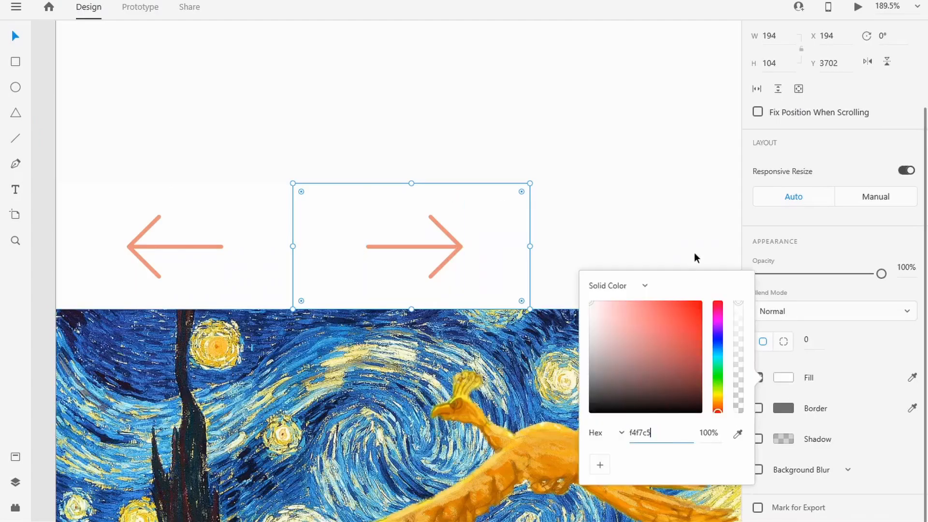
left_click(694, 253)
scroll(584, 419, "down", 5)
left_click_drag(621, 407, 285, 261)
scroll(356, 466, "up", 1)
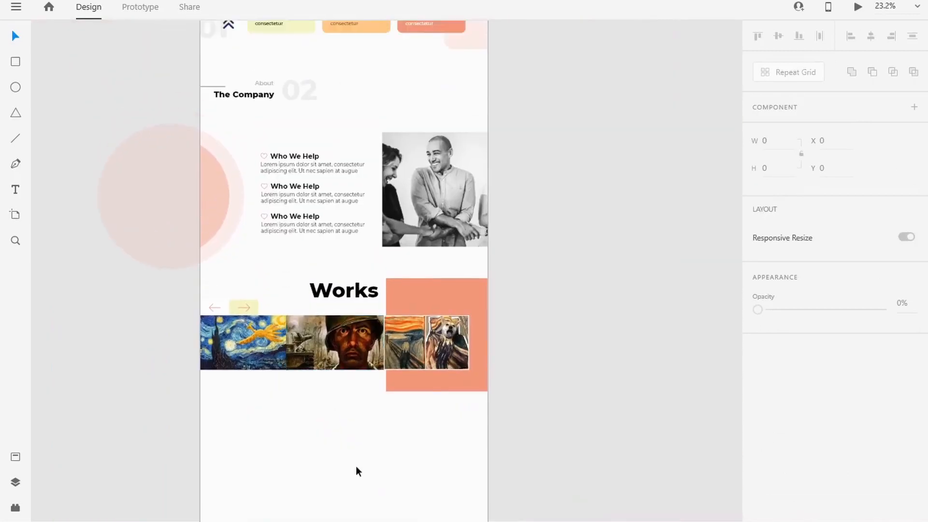
Step: Draw a rectangle about 1049 by 670 below the Works section and move it against the artboard's left edge at about Y 4502
scroll(356, 466, "down", 2)
scroll(319, 363, "up", 2)
scroll(259, 339, "down", 1)
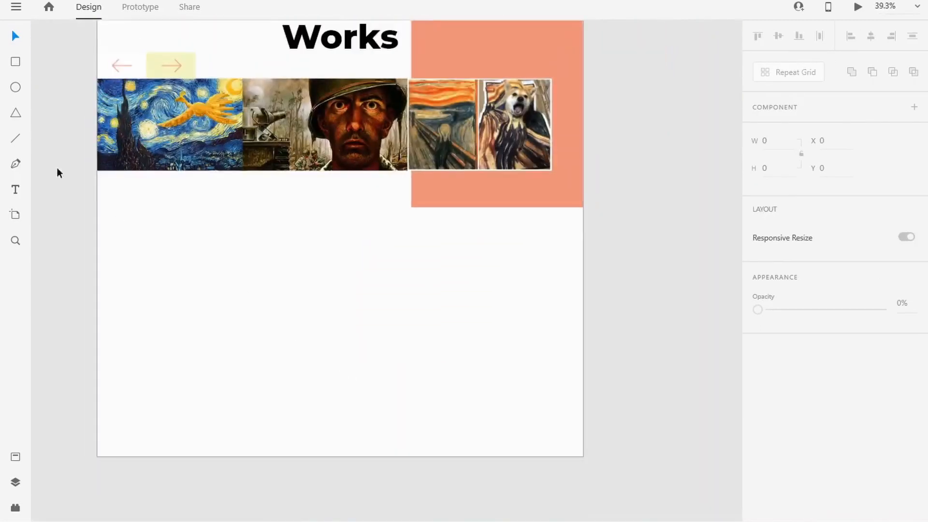
left_click_drag(117, 235, 382, 404)
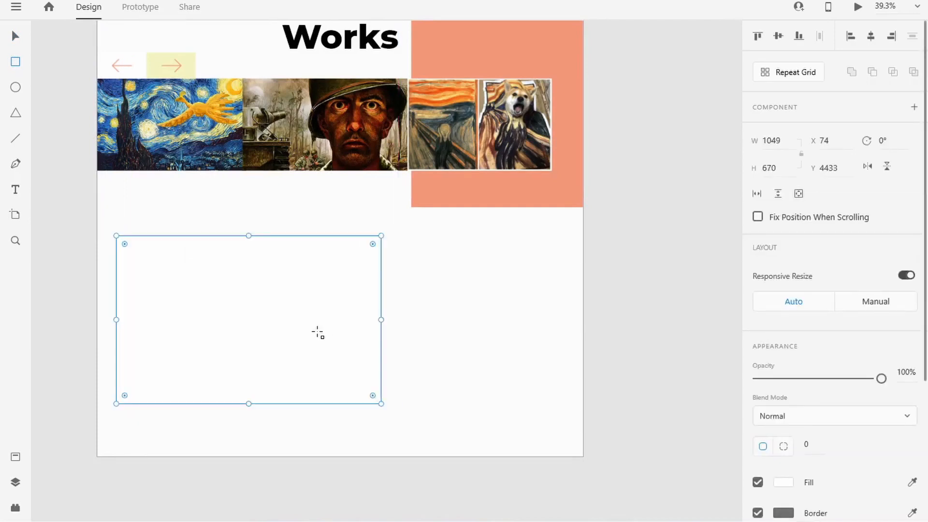
left_click_drag(301, 294, 284, 312)
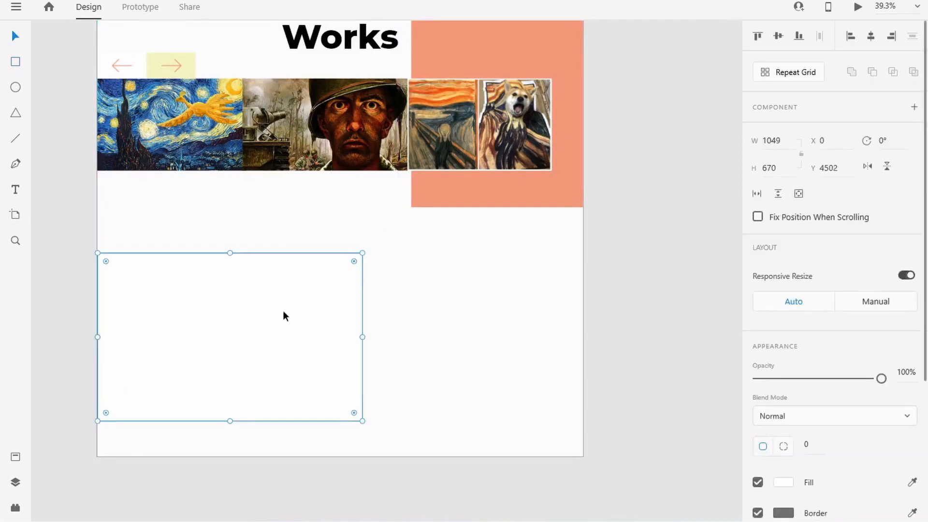
Step: Round the new rectangle's two right corners with radius 371 and narrow the shape to about 973 wide
left_click(786, 447)
scroll(788, 452, "down", 3)
left_click(838, 297)
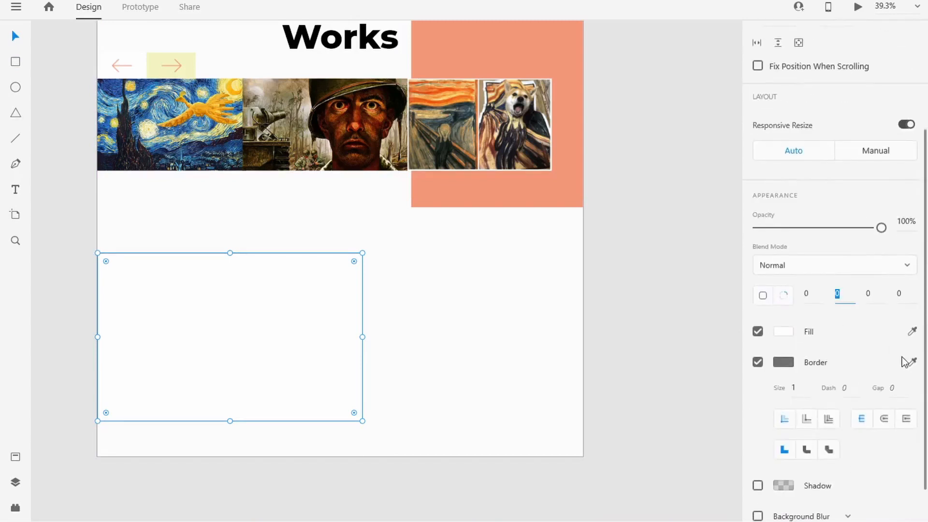
type("27")
key("Return")
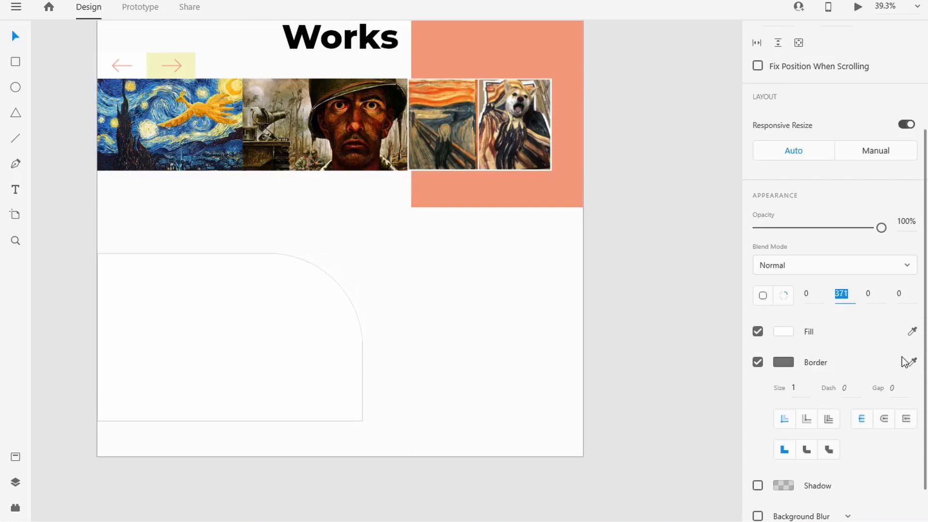
key("Return")
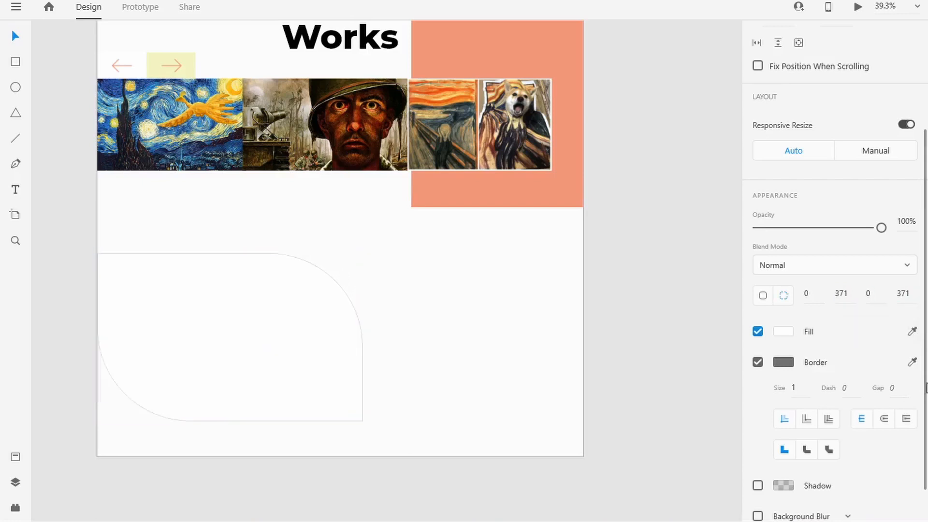
left_click(870, 291)
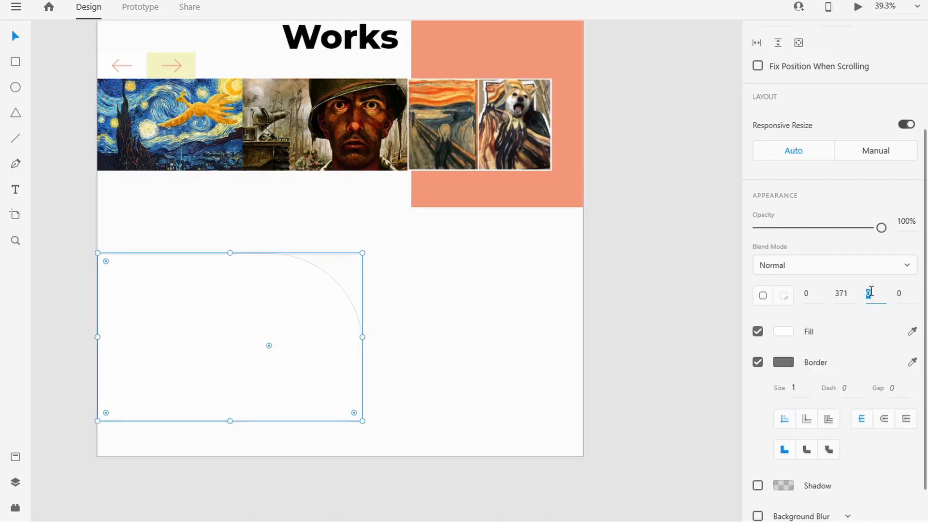
type("371")
key("Tab")
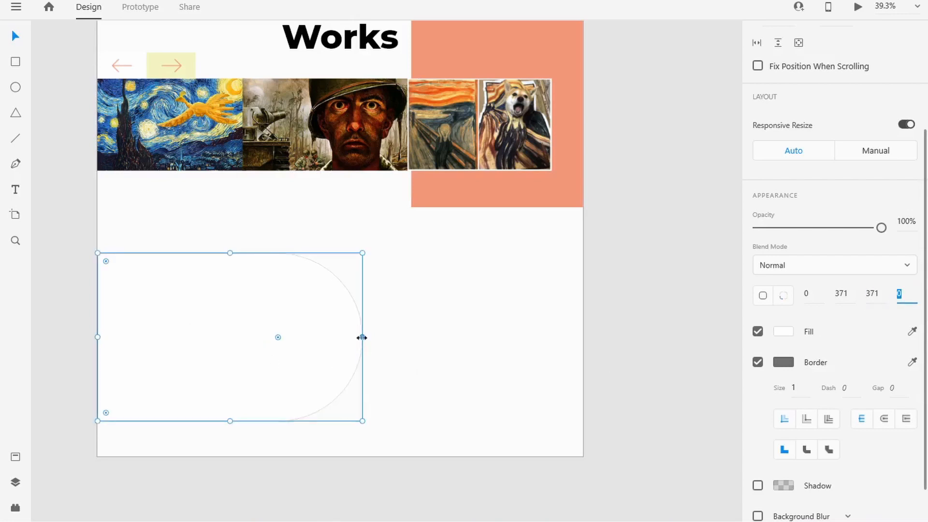
left_click_drag(361, 337, 343, 335)
Step: Duplicate the Works heading into the upper part of the rounded shape and change its text to "Testimonials"
scroll(338, 67, "up", 1)
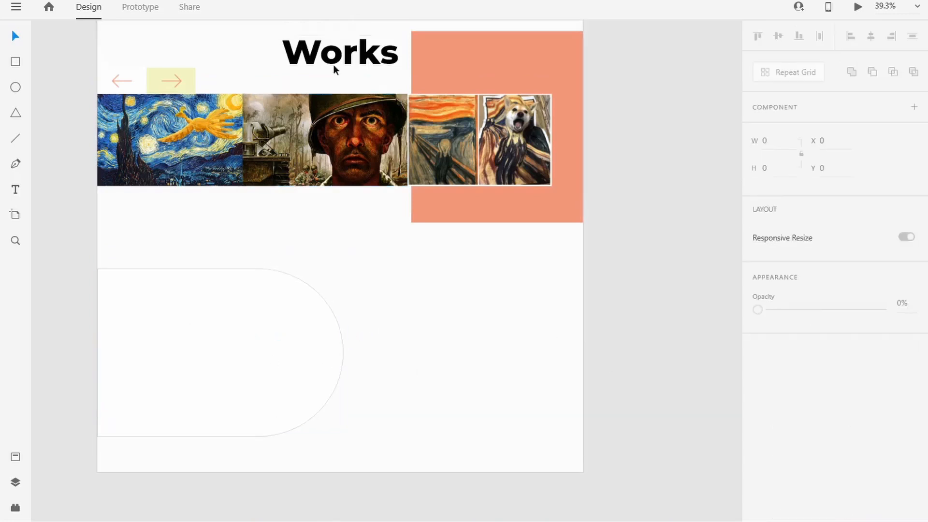
left_click(337, 53)
left_click_drag(338, 57, 179, 299)
double_click(178, 299)
type("Tes")
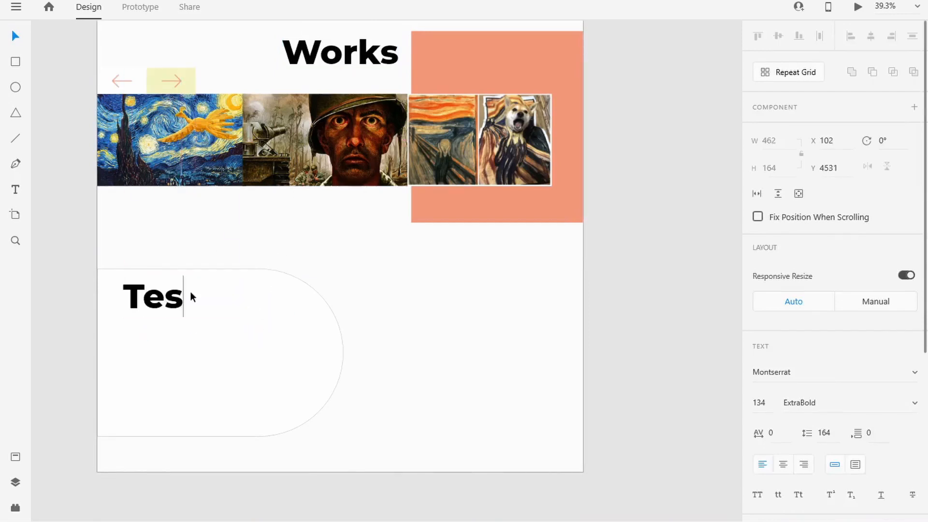
type("timonials")
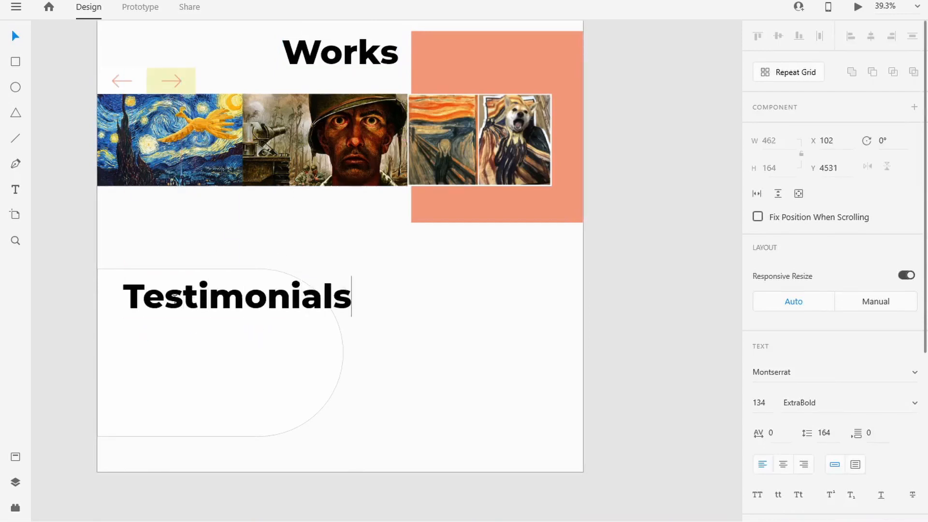
Step: Reduce the Testimonials heading's font size to 65
key("ctrl+a")
scroll(821, 290, "down", 3)
left_click(761, 251)
type("131")
key("Tab")
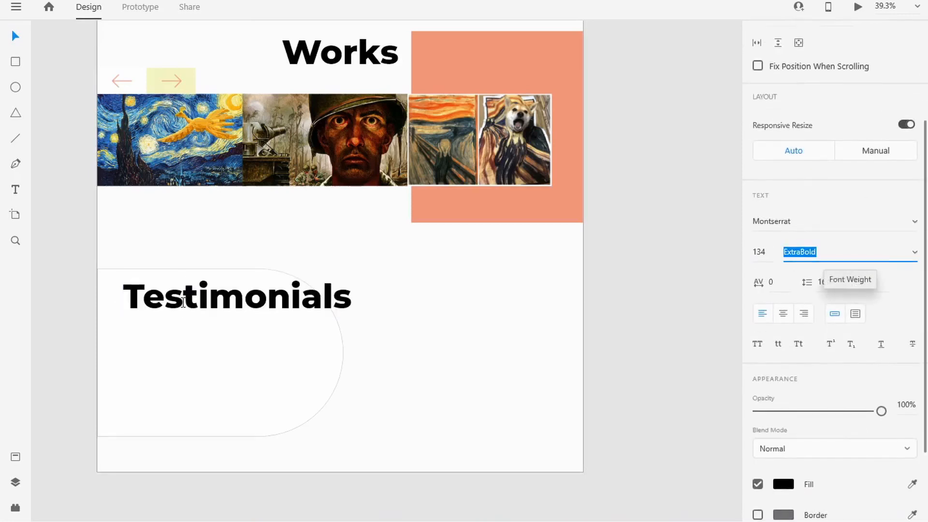
left_click(766, 252)
key("Down")
key("Down")
key("Down")
key("Down")
key("Down")
key("Down")
key("Down")
key("Down")
key("Down")
key("Down")
key("Down")
key("Down")
key("Down")
key("Down")
key("Down")
key("Down")
key("Down")
key("Down")
key("Down")
key("Down")
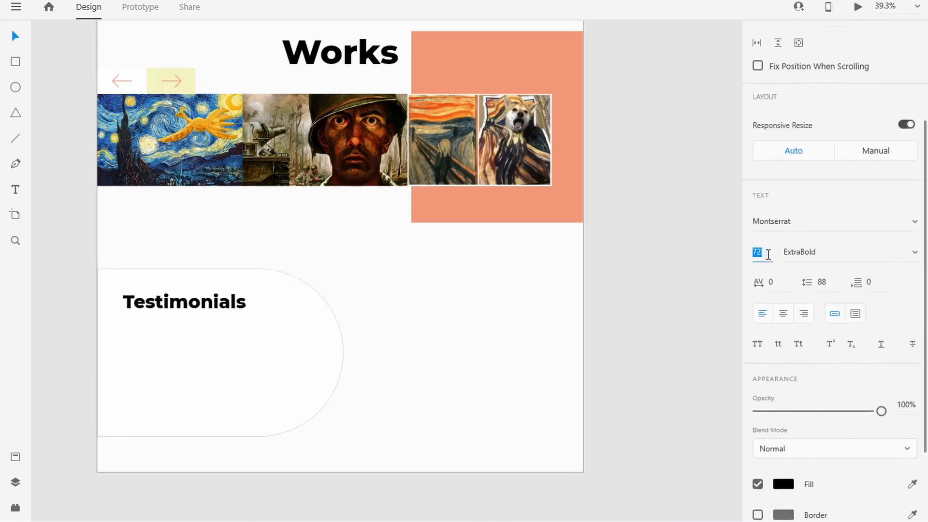
Step: Set the Testimonials heading's weight to Bold and move it slightly up and to the right inside the shape
left_click(905, 251)
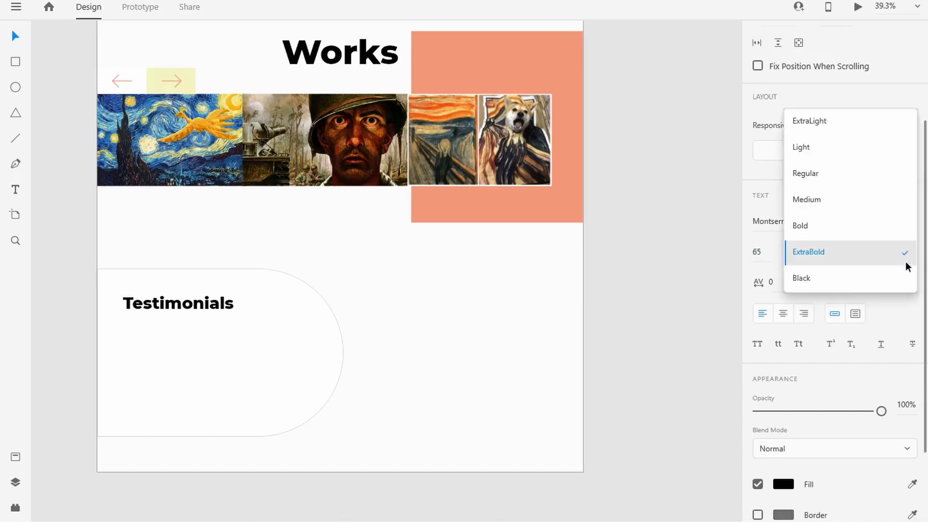
left_click(850, 227)
key("Escape")
left_click_drag(187, 307, 196, 294)
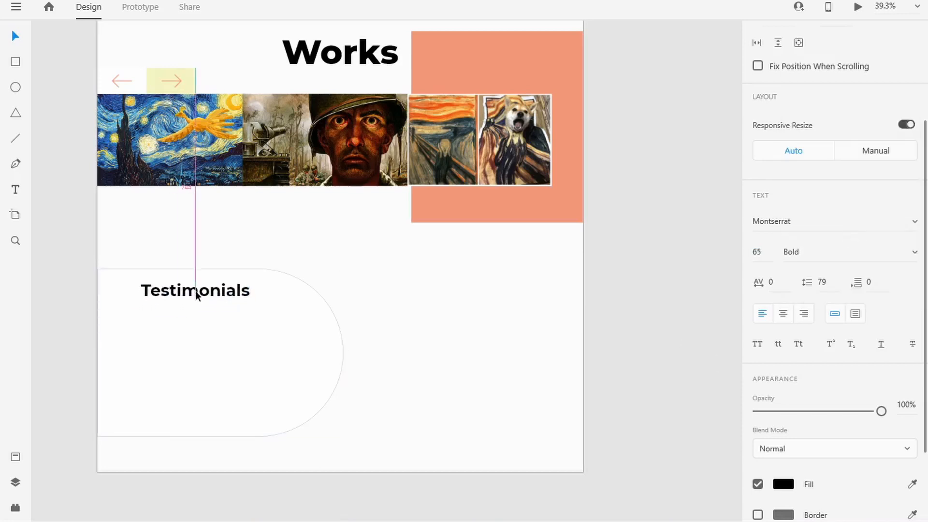
Step: Remove the rounded shape's border and fill it with palette colour EA907A
left_click(319, 348)
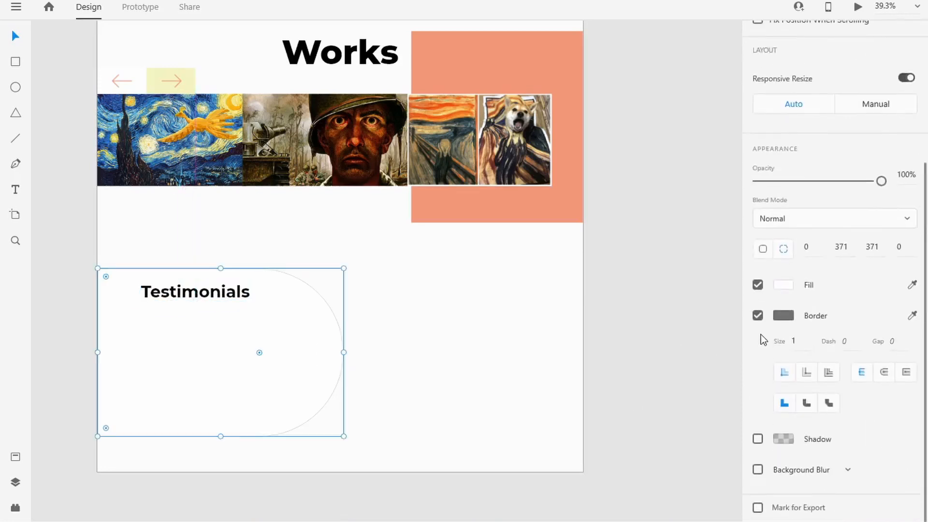
key("alt+Tab")
left_click(74, 288)
key("alt+Tab")
left_click(770, 377)
left_click(706, 430)
type("#EA907A")
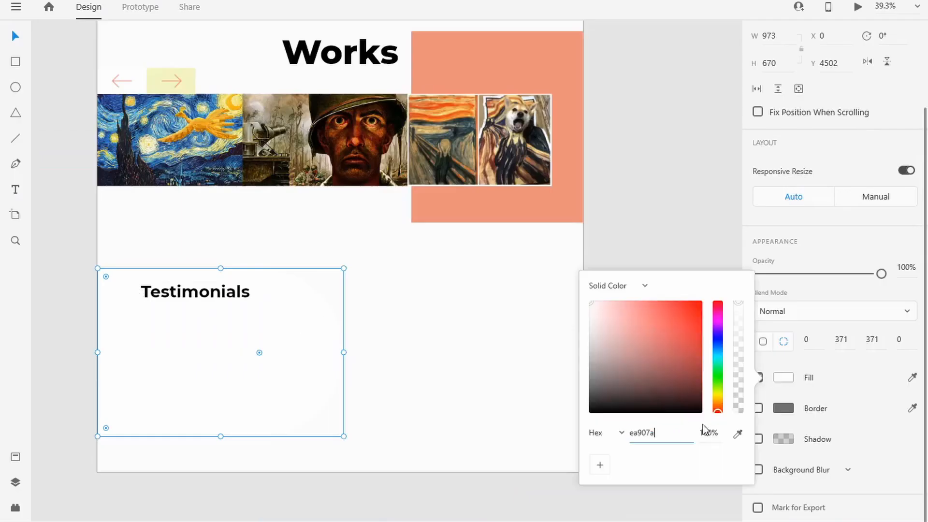
left_click(700, 499)
Step: Recolour the Testimonials heading white and shift it slightly to the left
left_click(179, 294)
scroll(802, 410, "down", 5)
left_click(783, 377)
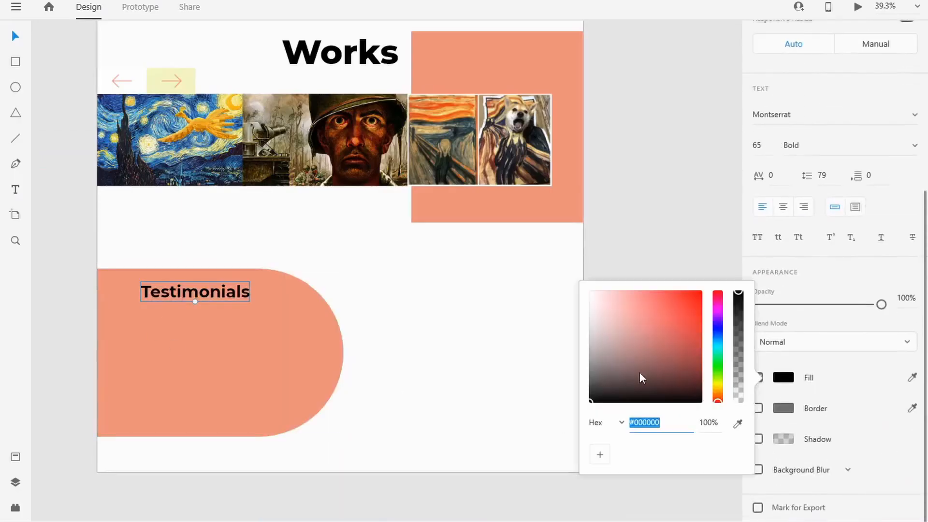
left_click_drag(641, 377, 564, 228)
left_click(673, 253)
left_click(204, 292)
left_click_drag(205, 292, 192, 292)
left_click(381, 322)
Step: Draw a vertical line about 79 long just left of the Testimonials heading and set its border size to 19
scroll(382, 322, "down", 1)
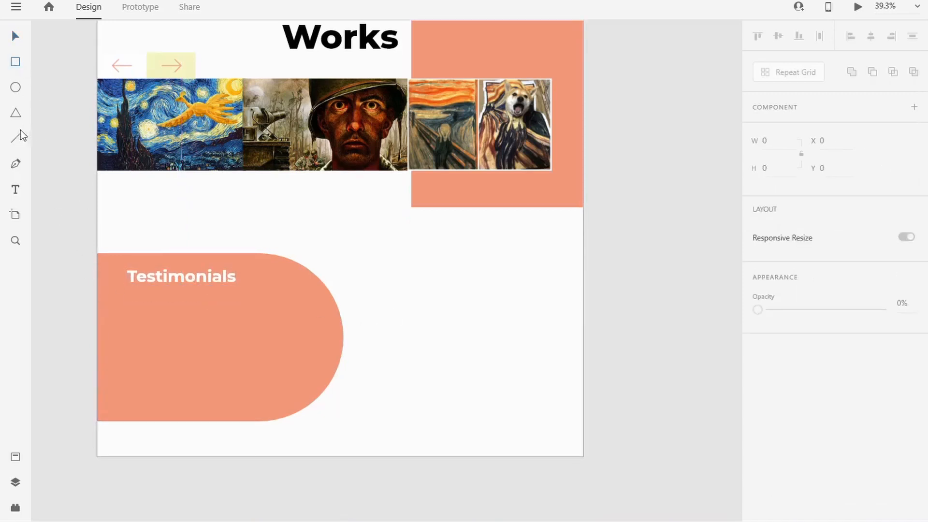
left_click_drag(115, 268, 116, 288)
scroll(833, 408, "down", 3)
left_click(797, 342)
type("22")
key("Return")
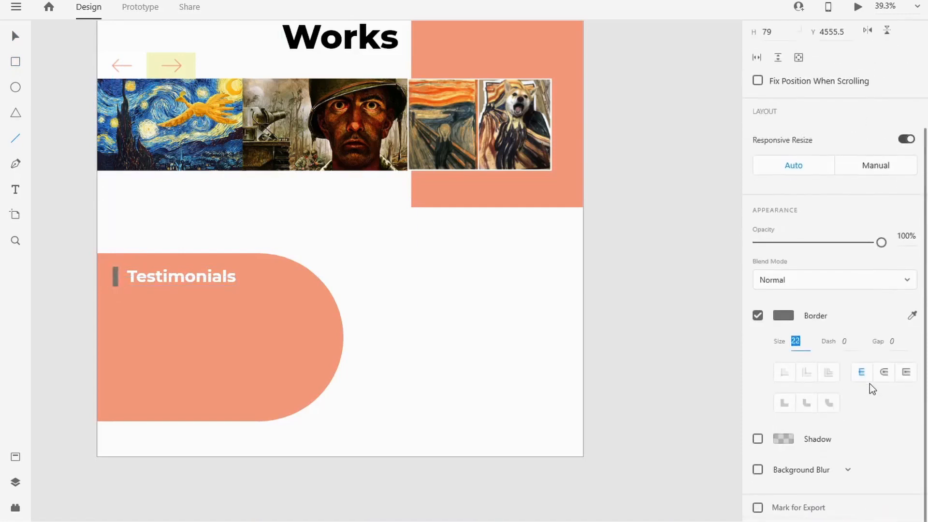
type("19")
key("Return")
Step: Move the vertical bar slightly closer to the Testimonials heading and level with it
left_click(14, 39)
left_click(116, 283)
left_click_drag(116, 283, 119, 278)
left_click(291, 309)
Step: Duplicate the faint "02" numeral from The Company section onto the Testimonials shape's upper-right corner at about X 731, Y 4403
scroll(275, 213, "up", 3)
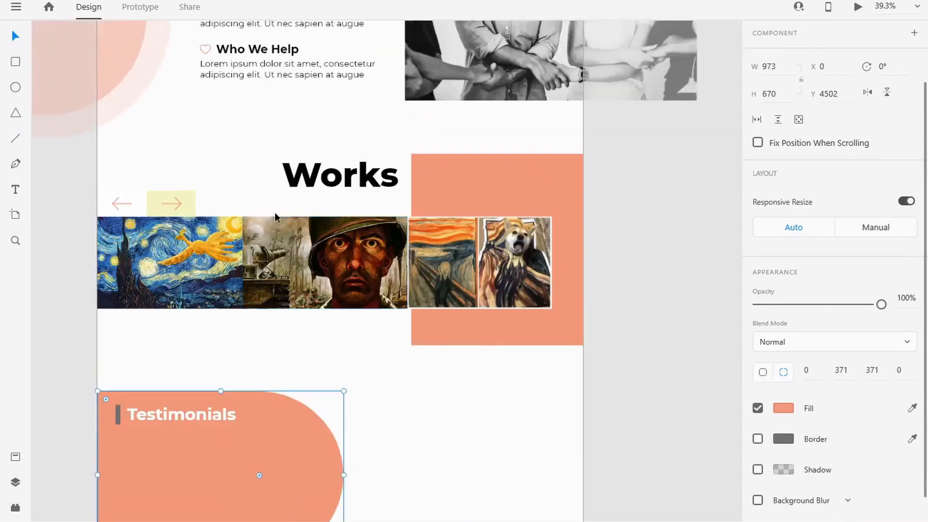
scroll(275, 214, "up", 6)
left_click_drag(243, 123, 282, 392, "alt")
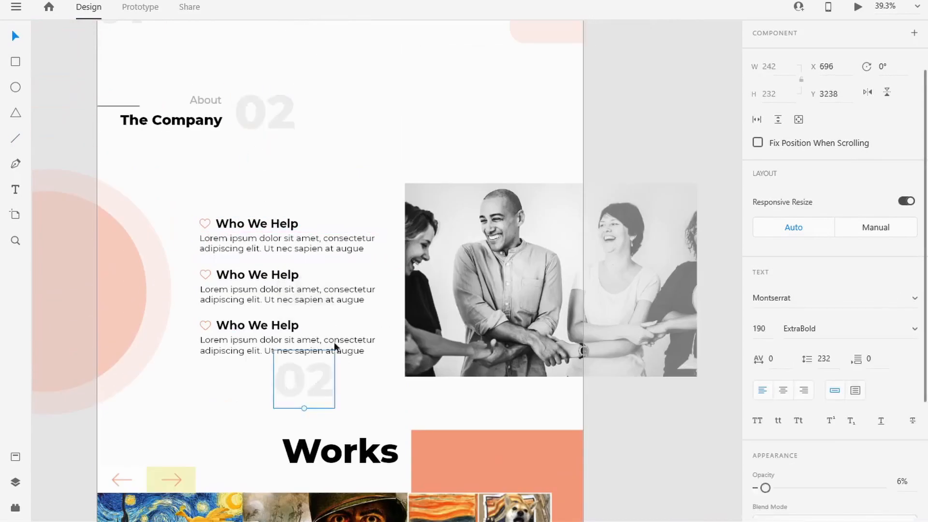
scroll(334, 343, "down", 4)
left_click_drag(300, 192, 303, 471)
scroll(379, 380, "down", 6)
left_click_drag(291, 205, 301, 216)
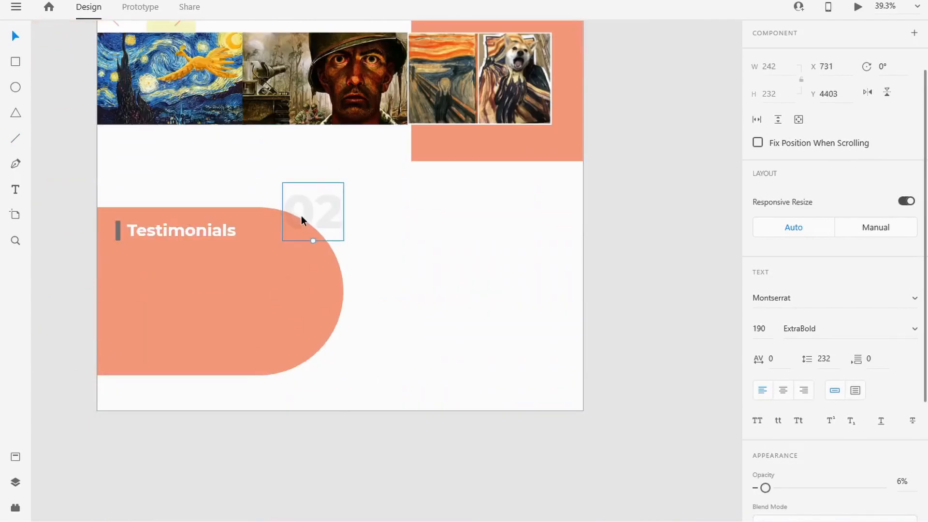
Step: Change the duplicated section numeral's text to "04"
double_click(341, 228)
type("4")
key("Escape")
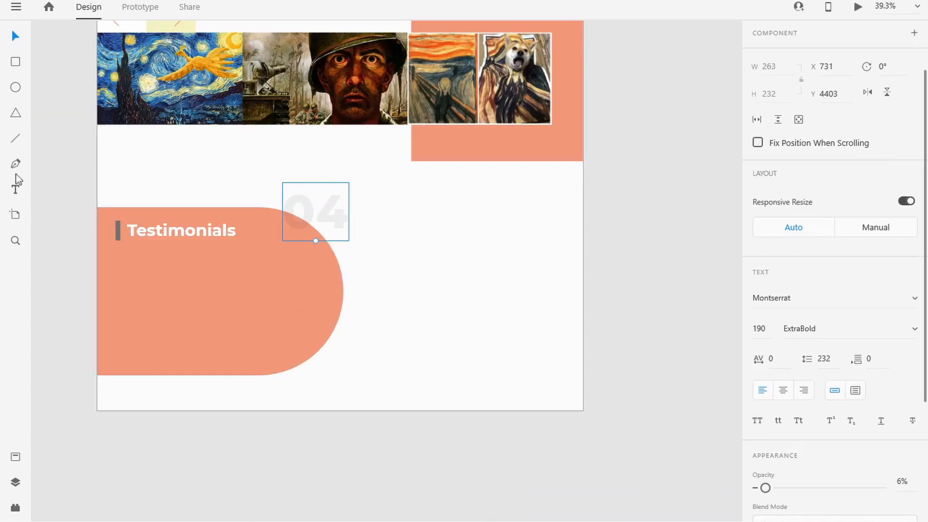
Step: Create a text area about 562 by 227 under the Testimonials heading and fill it with Lorem ipsum text copied from lipsum.com
left_click_drag(127, 264, 269, 315)
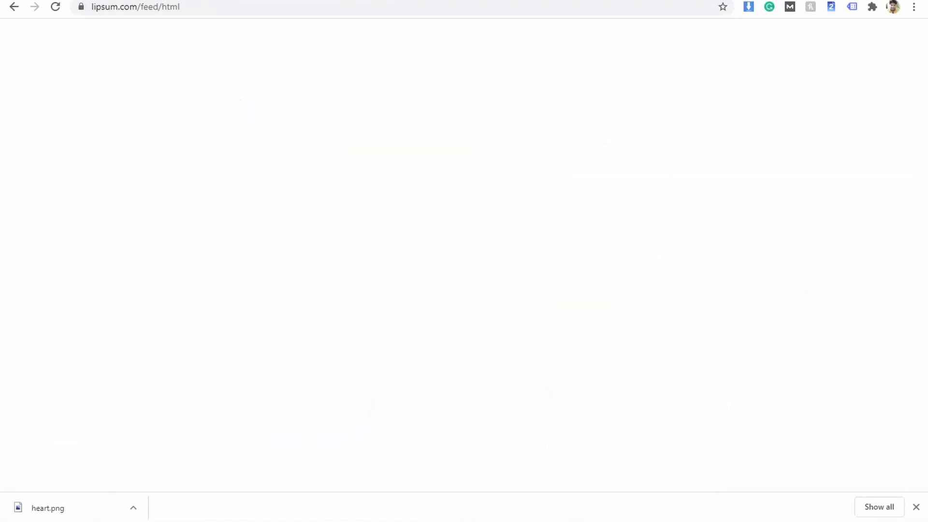
left_click_drag(608, 269, 168, 269)
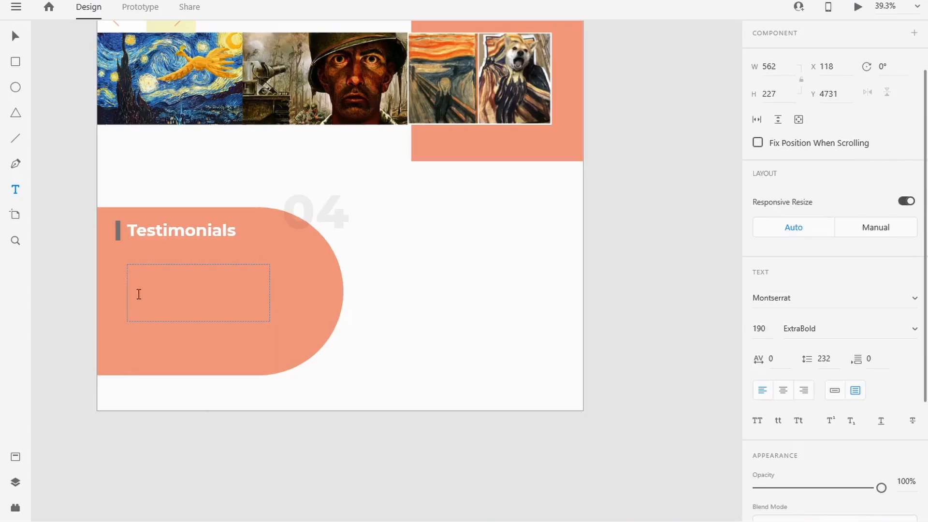
type("Lorem ipsum dolor sit amet, consectetur adipiscing elit. Ut nec sapien at augue imperdiet consectetur")
Step: Set all the paragraph text under the Testimonials heading to size 36 with Regular weight
key("ctrl+a")
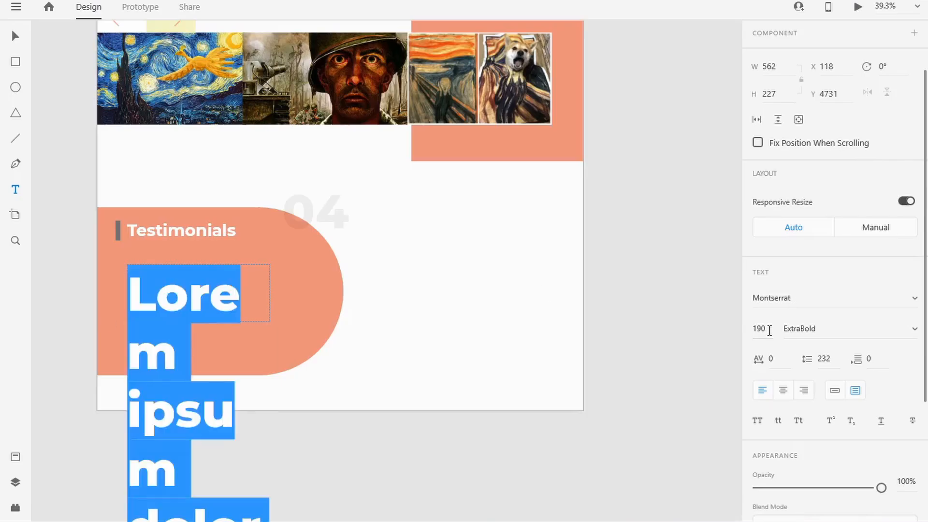
left_click(759, 329)
key("Down")
key("Down")
key("Down")
key("Down")
key("Down")
key("Down")
key("Down")
key("Down")
key("Down")
key("Down")
key("Down")
key("Down")
key("Down")
key("Down")
key("Down")
key("Down")
key("Down")
key("Down")
key("Down")
key("Down")
key("Down")
key("Down")
key("Down")
key("Down")
key("Down")
key("Down")
key("Down")
key("Down")
key("Down")
key("Down")
key("Down")
key("Down")
key("Down")
key("Down")
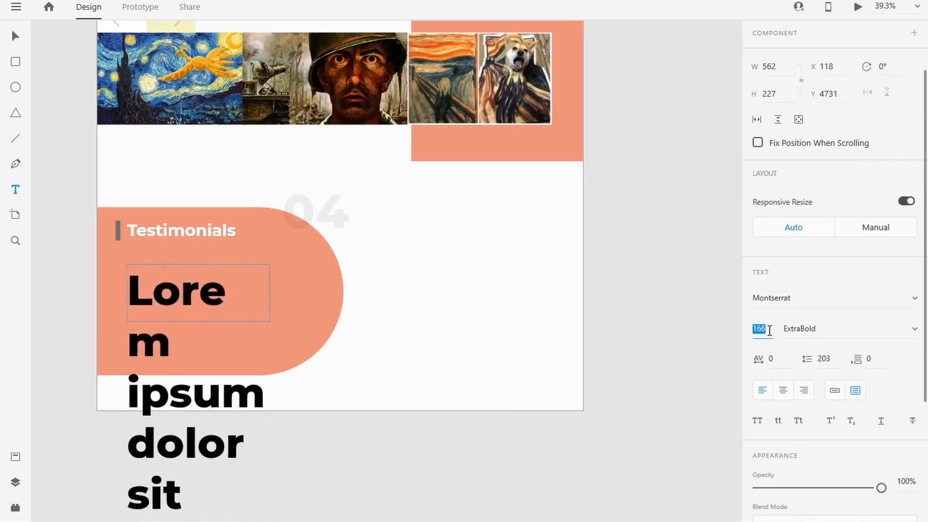
key("Down")
key("Down")
key("Down")
key("Down")
key("Down")
key("Down")
key("Down")
key("Down")
key("Down")
key("Down")
key("Down")
key("Down")
key("Down")
key("Down")
key("Down")
key("Down")
key("Down")
key("Down")
key("Down")
key("Down")
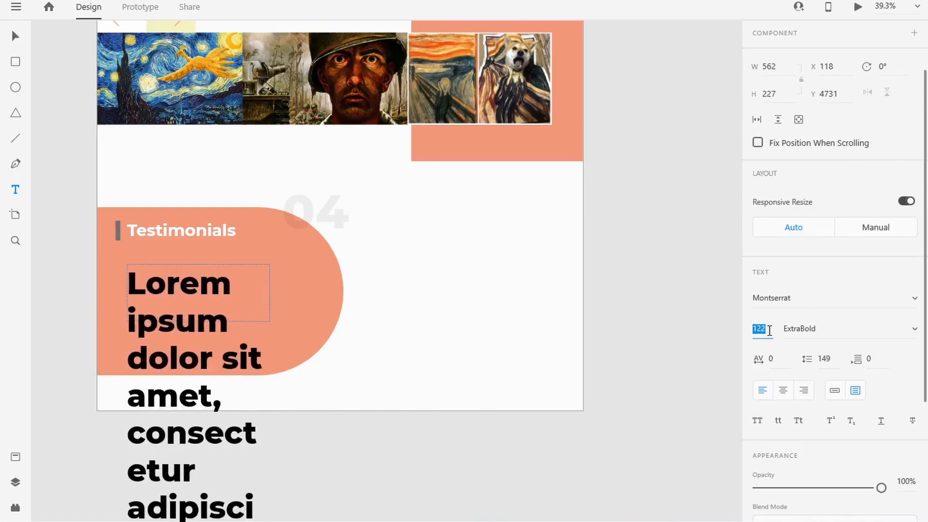
key("Down")
key("Down")
key("Down")
key("Down")
key("Down")
key("Down")
key("Down")
key("Down")
key("Down")
key("Down")
key("Down")
key("Down")
key("Down")
key("Down")
key("Down")
key("Down")
key("Down")
key("Down")
key("Down")
key("Down")
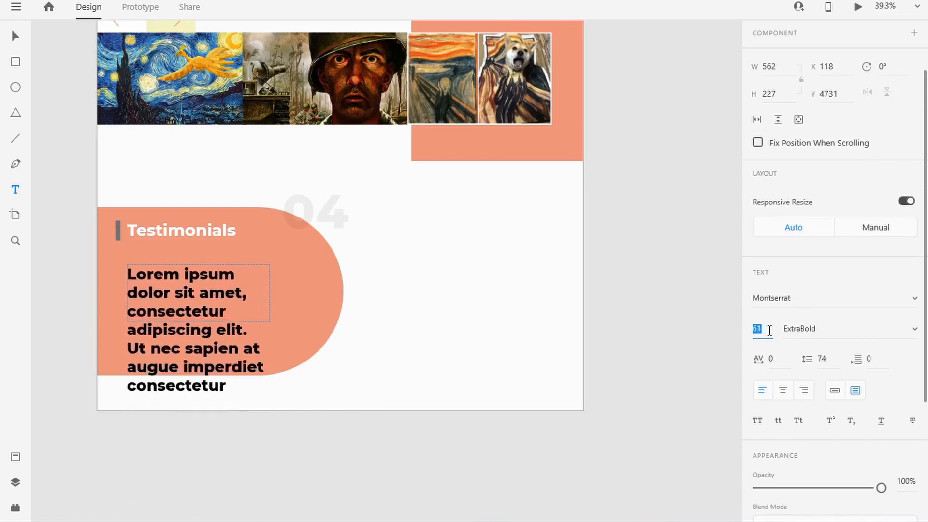
left_click(911, 332)
left_click(857, 255)
key("Escape")
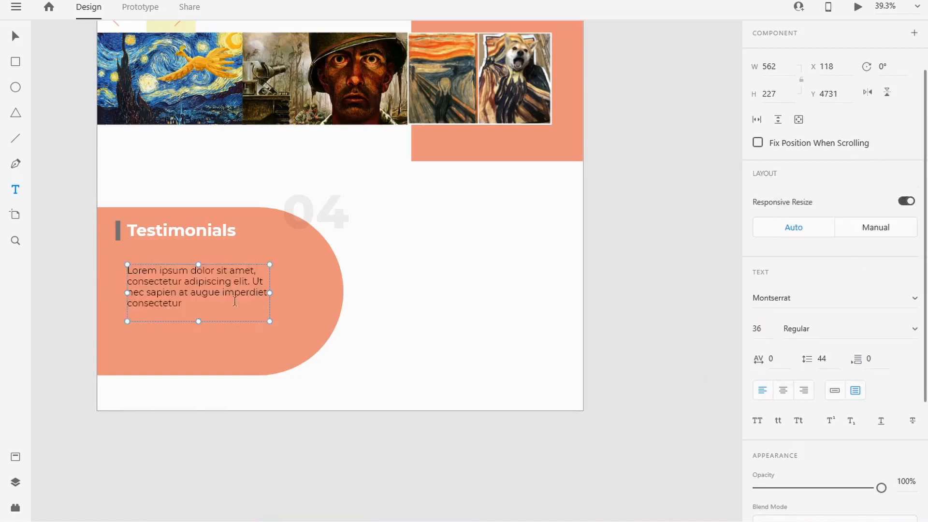
Step: Give the Testimonials paragraph a white fill and shorten its text area slightly to fit the four lines
scroll(802, 384, "down", 4)
left_click(784, 378)
left_click_drag(629, 319, 574, 223)
left_click(445, 465)
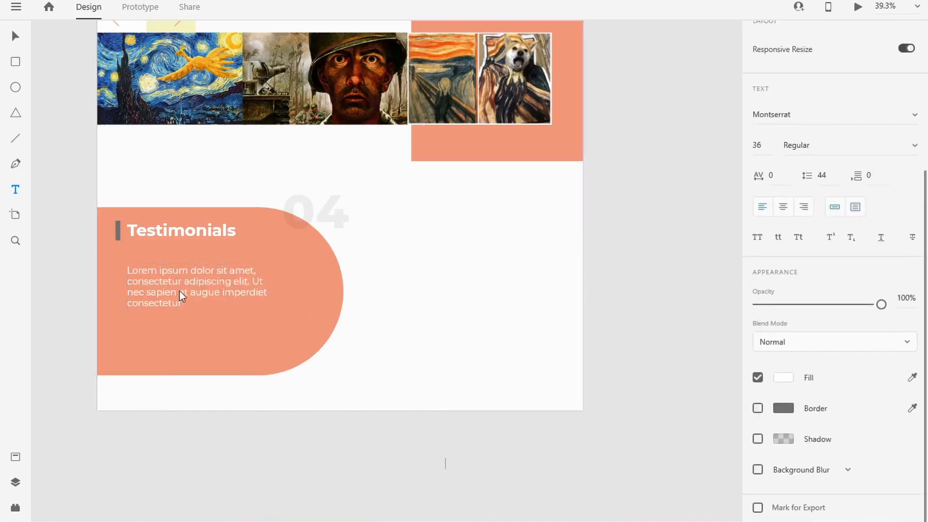
key("v")
left_click(198, 312)
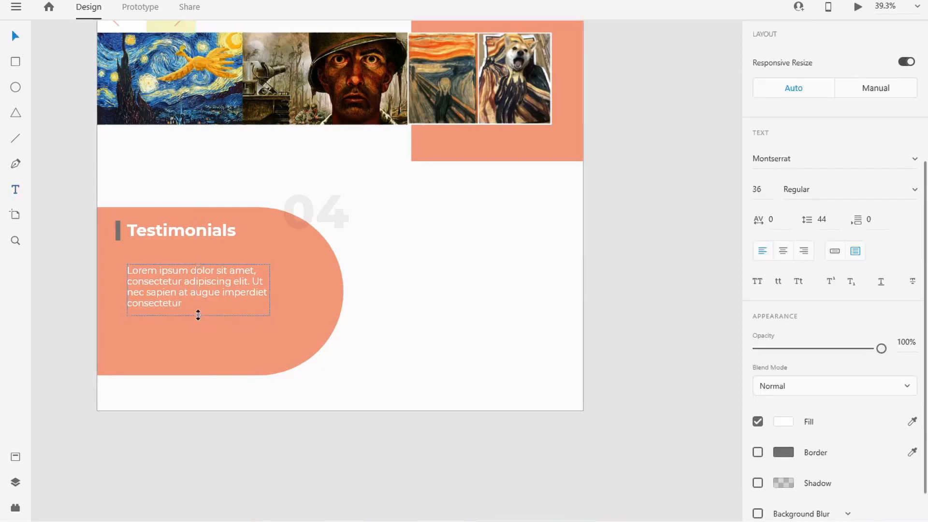
Step: Duplicate the Testimonials heading just below the paragraph and replace its text with the placeholder client's name
left_click(181, 228)
left_click_drag(182, 228, 181, 320)
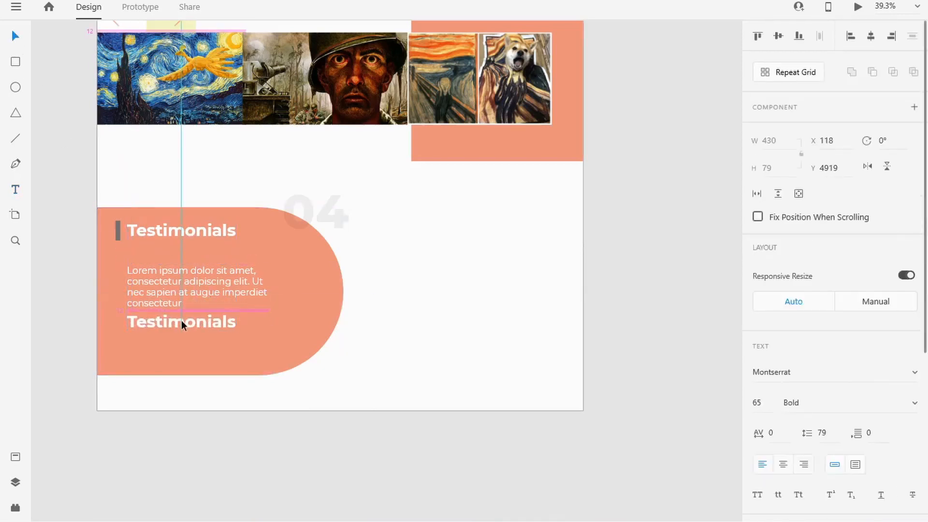
double_click(179, 323)
type("John Doe")
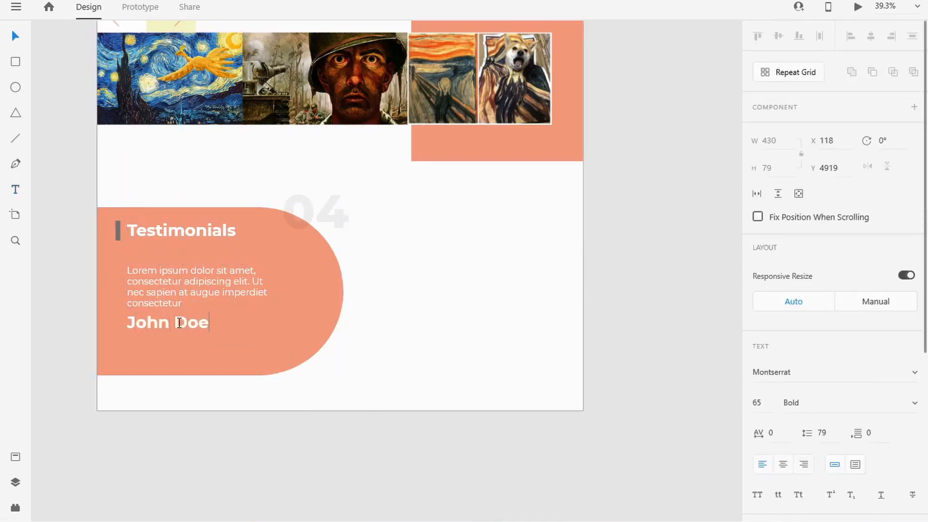
Step: Set the client name's font size to 47
key("ctrl+a")
scroll(786, 313, "down", 3)
left_click(758, 251)
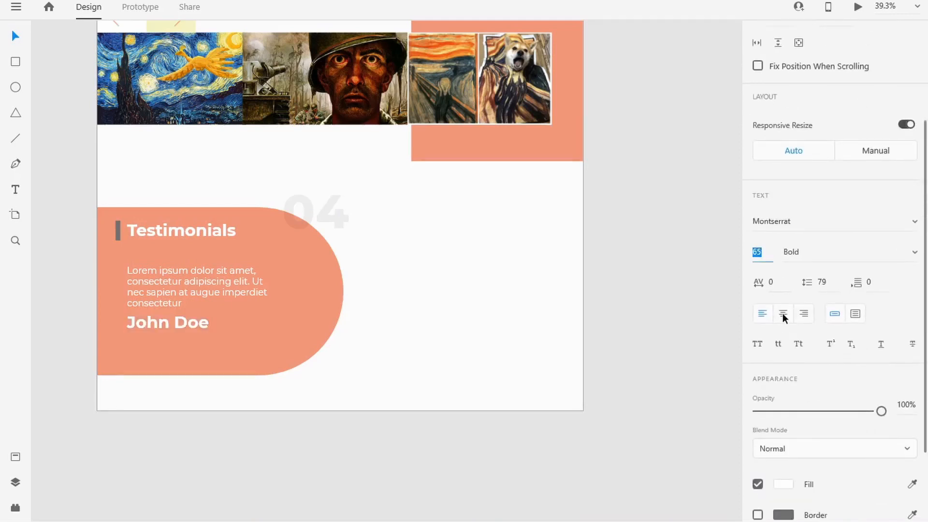
type("46")
key("Return")
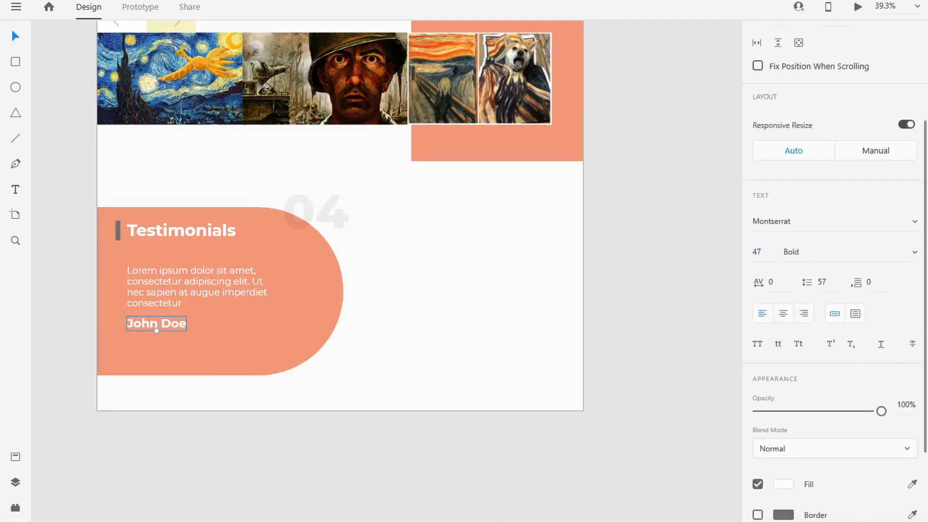
Step: Place the quote image from the assets folder beside the client's name, scaled down to about 132 by 132
key("alt+Tab")
left_click_drag(628, 150, 491, 413)
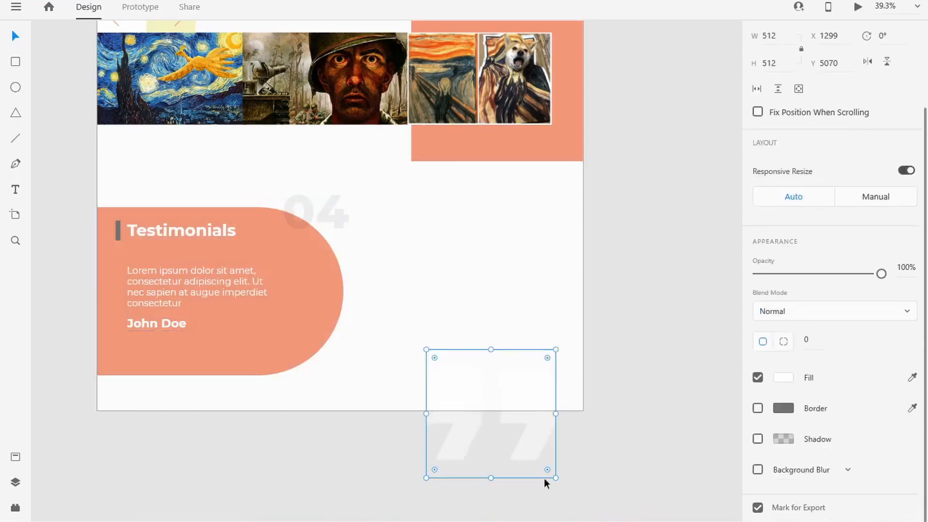
left_click_drag(556, 478, 502, 425)
left_click_drag(438, 372, 278, 332)
left_click_drag(295, 373, 270, 325)
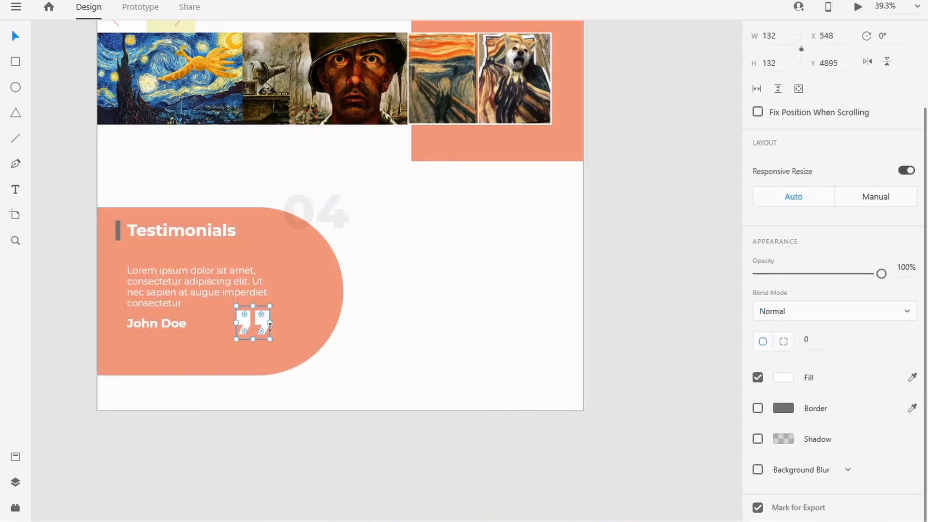
left_click(410, 349)
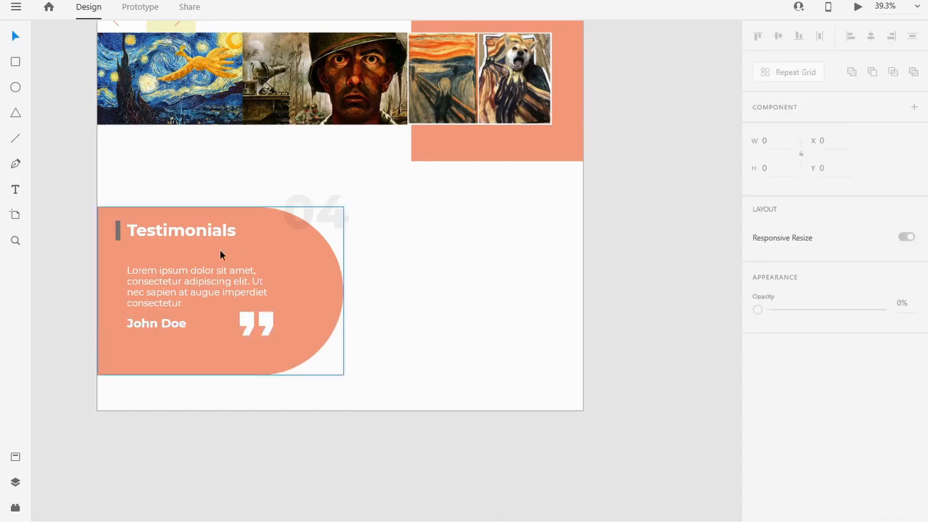
Step: Duplicate the Works heading to the right of the Testimonials shape at about X 1208, Y 4556, and change its text to "Clients"
left_click(207, 238)
scroll(325, 295, "up", 2)
left_click(341, 74)
left_click_drag(342, 78, 465, 322, "alt")
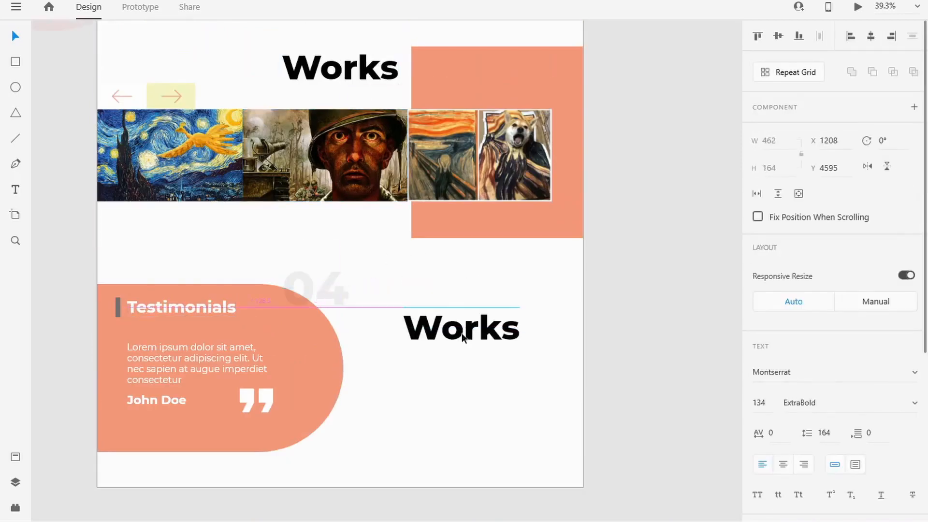
double_click(465, 321)
type("Clients")
Step: Set the Clients heading to size 70 with Bold weight
double_click(467, 322)
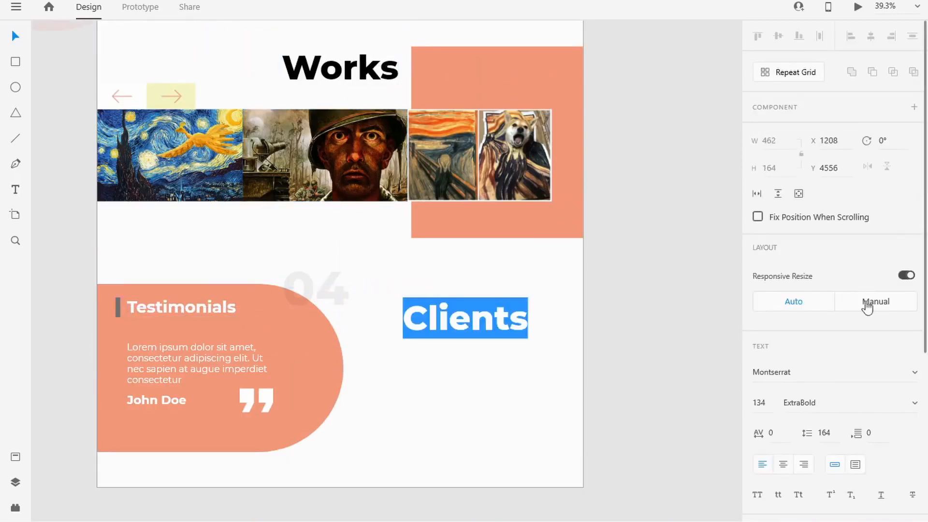
scroll(865, 309, "down", 4)
key("Down")
key("Down")
key("Down")
key("Down")
key("Down")
key("Down")
key("Down")
key("Down")
key("Down")
key("Down")
key("Down")
key("Down")
key("Down")
key("Down")
key("Down")
key("Down")
key("Down")
key("Down")
key("Down")
key("Down")
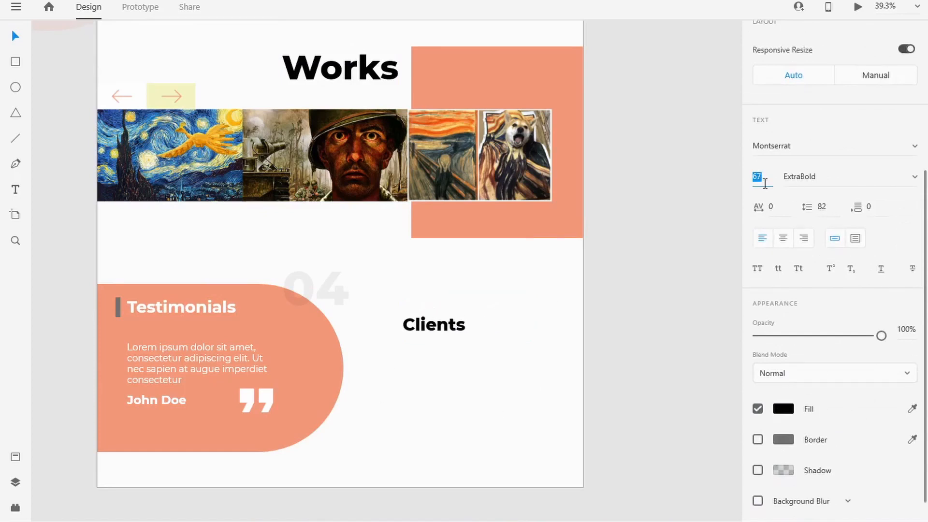
type("70")
key("Return")
left_click(913, 176)
left_click(838, 157)
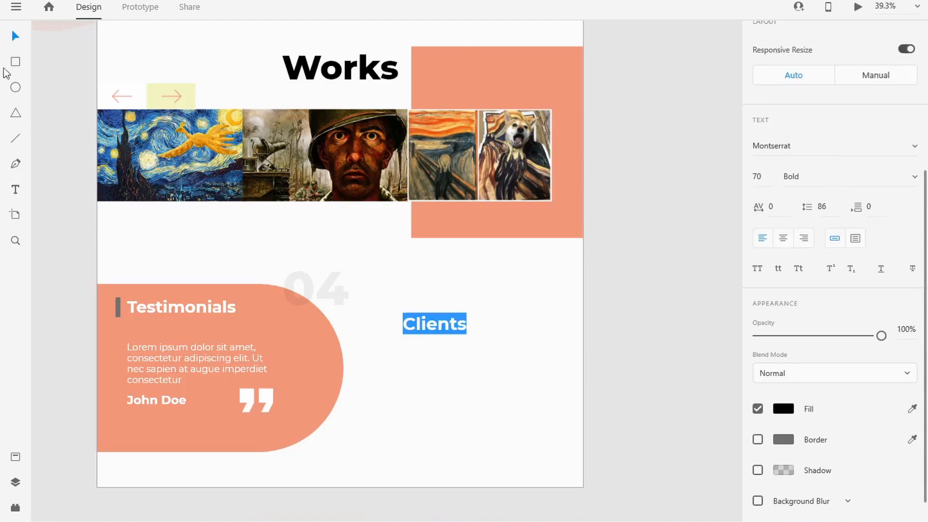
Step: Move the Clients heading slightly to the right and up
key("Escape")
left_click_drag(460, 327, 473, 323)
left_click(616, 387)
Step: Place the Oracle, MySQL, Amazon and Google logos from the assets folder, and arrange Oracle and MySQL side by side under the Clients heading
key("alt+Tab")
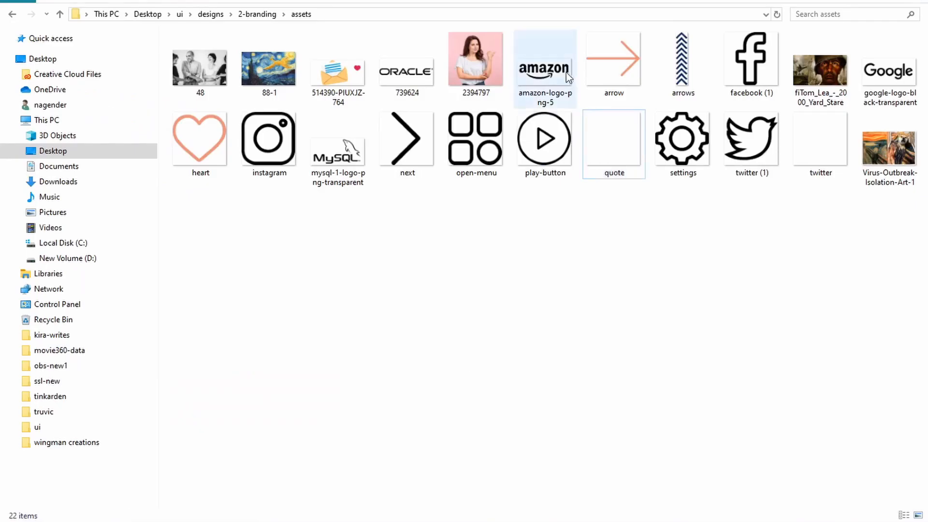
left_click_drag(405, 68, 461, 409)
key("alt+Tab")
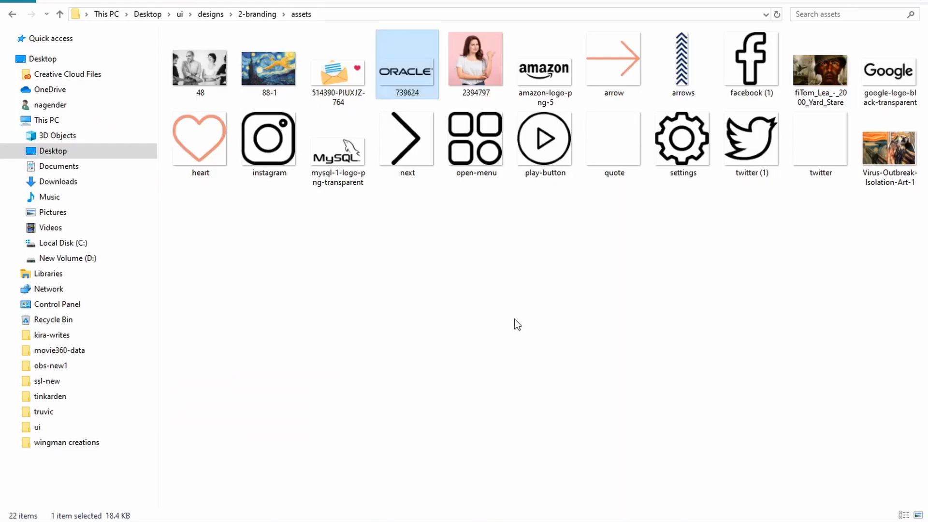
left_click_drag(337, 148, 583, 366)
key("alt+Tab")
left_click_drag(545, 82, 441, 518)
key("alt+Tab")
left_click_drag(886, 83, 552, 459)
left_click_drag(476, 407, 437, 359)
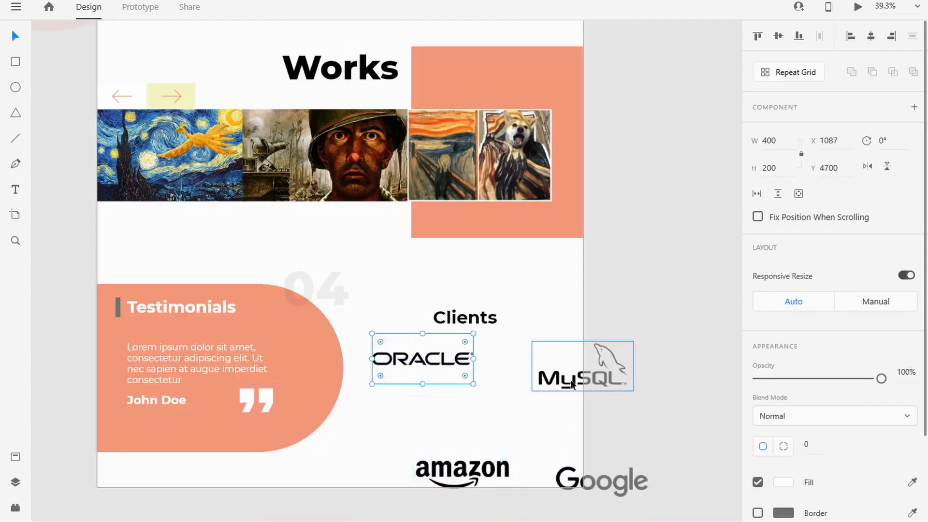
left_click_drag(570, 378, 517, 355)
Step: Set the width of the Oracle, MySQL and Amazon logos to 300 each
left_click(441, 355)
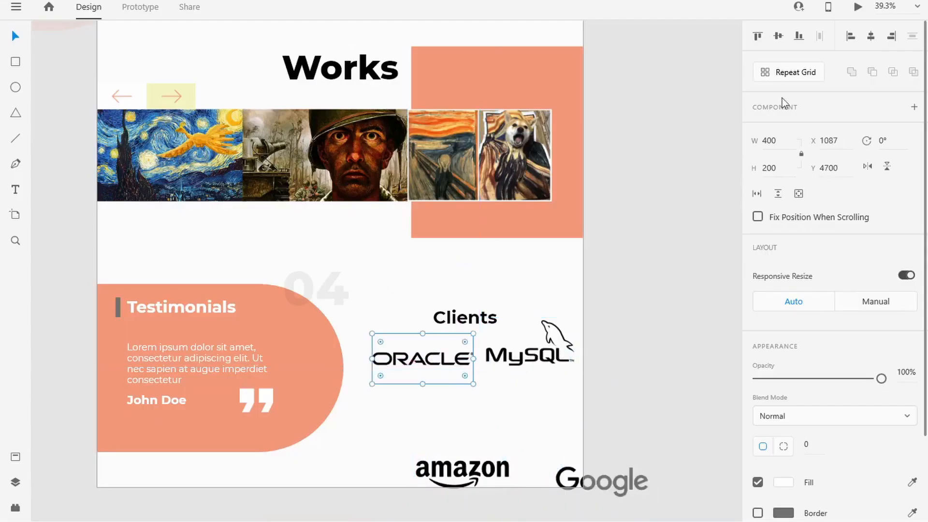
left_click(771, 140)
type("300")
key("Tab")
left_click(530, 349)
left_click(772, 140)
type("3")
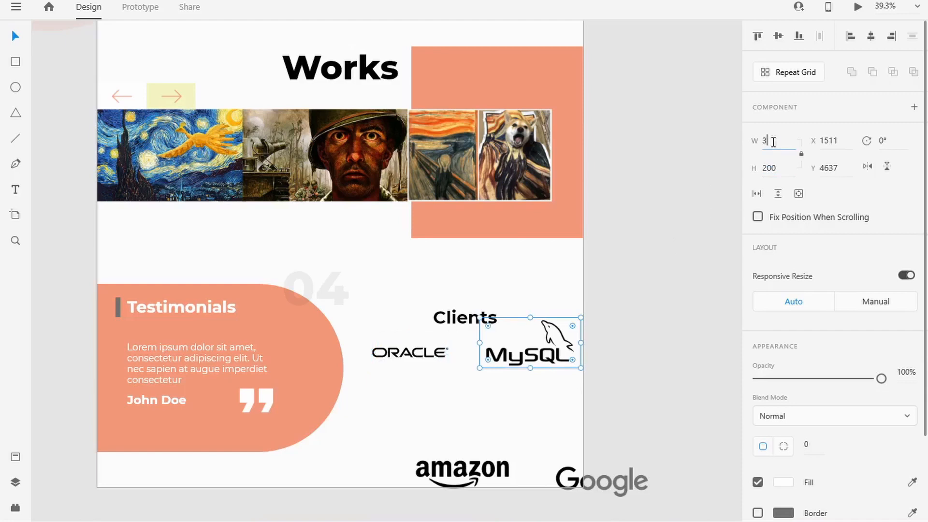
type("00")
key("Tab")
key("Escape")
key("Tab")
type("300")
key("Tab")
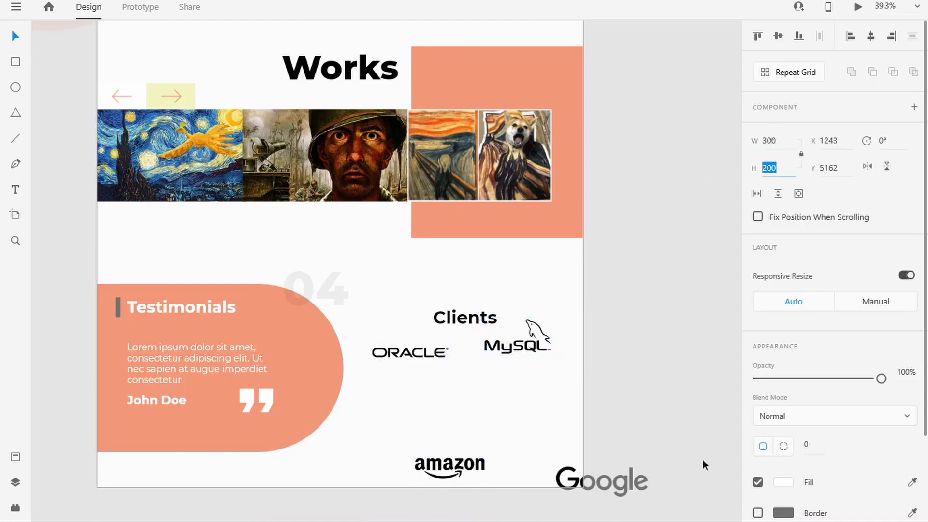
Step: Set the Google logo's width to 300 to match the other client logos
key("Escape")
key("Tab")
type("300")
key("Tab")
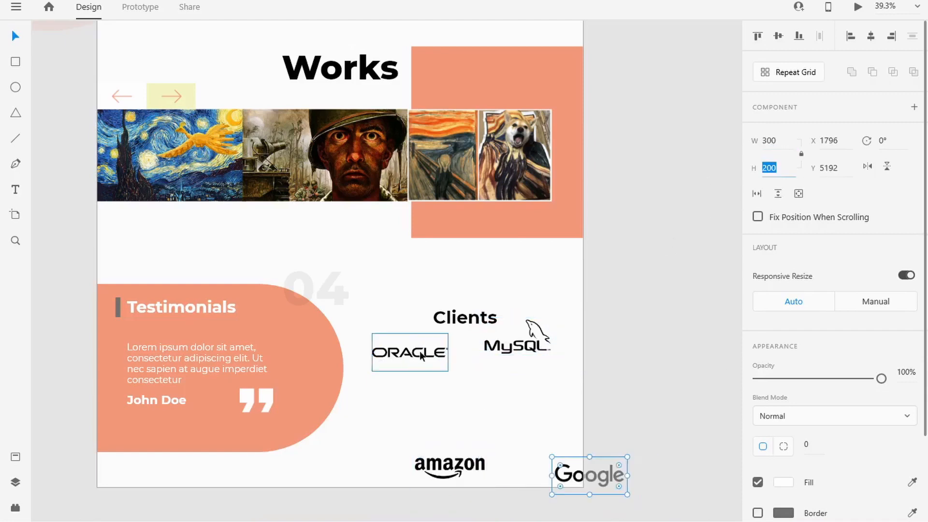
Step: Arrange the four logos in a two-by-two grid under the Clients heading, with Oracle and MySQL above Amazon and Google
left_click_drag(419, 352, 420, 356)
left_click_drag(510, 346, 513, 357)
left_click_drag(449, 466, 412, 396)
left_click_drag(602, 478, 527, 395)
left_click(448, 425)
scroll(489, 358, "down", 3)
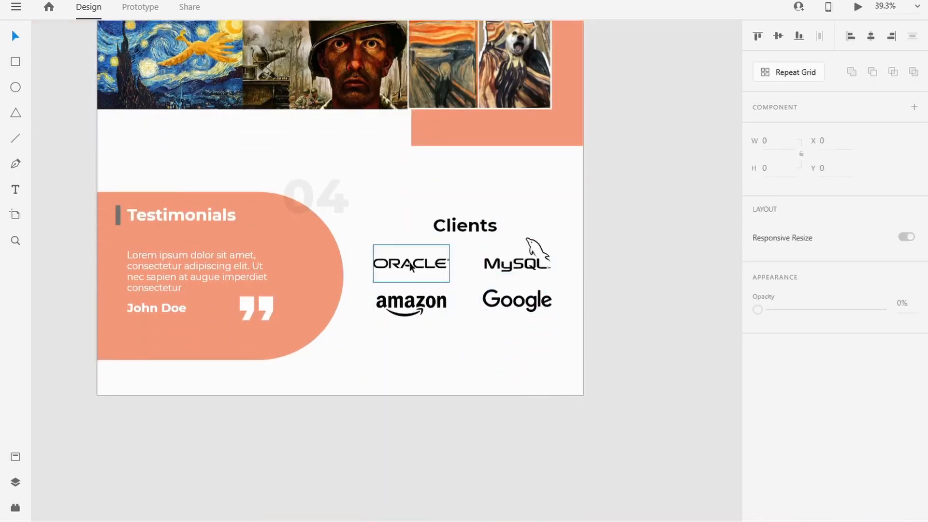
Step: Reduce the width of the Oracle and MySQL logos to 250 each
left_click(411, 264)
left_click(773, 141)
type("250")
key("Tab")
left_click(536, 257)
left_click(770, 141)
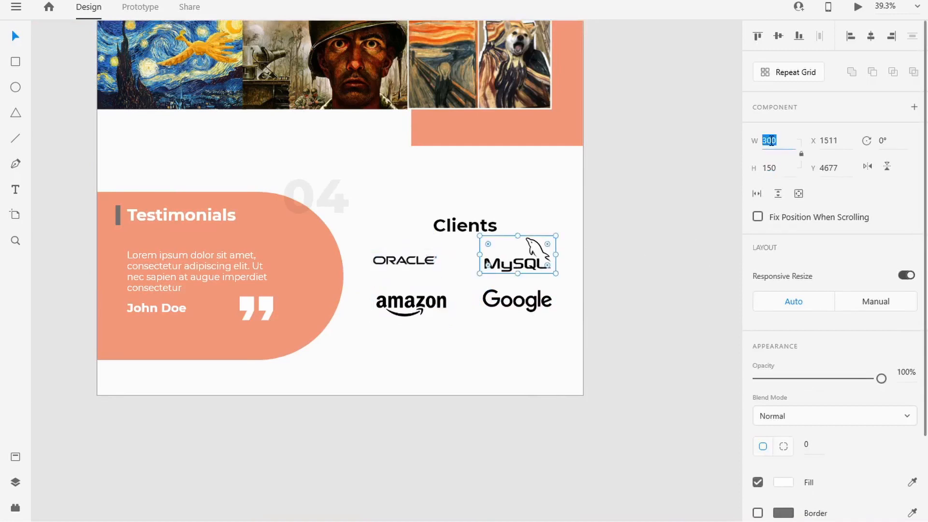
type("250")
key("Tab")
Step: Reduce the width of the Amazon and Google logos to 250 each
left_click(430, 302)
type("250")
key("Tab")
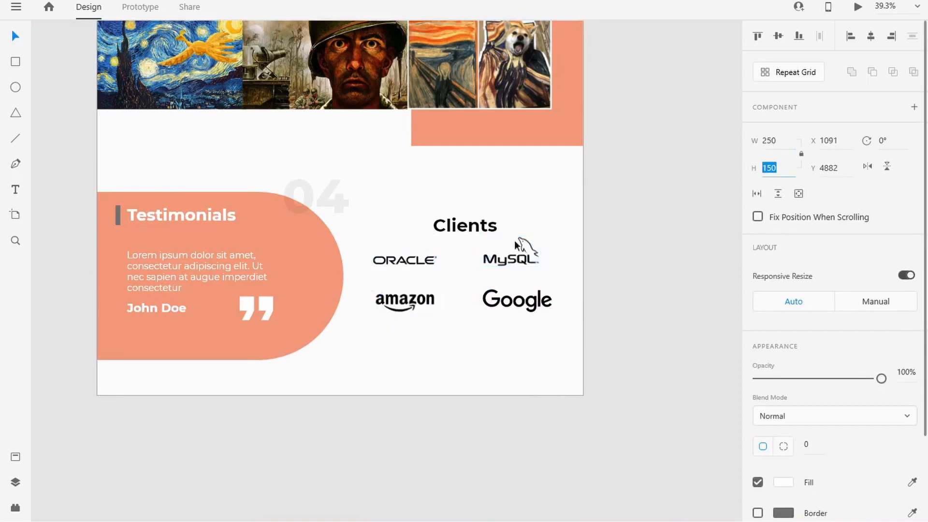
key("Tab")
left_click(777, 146)
type("250")
key("Tab")
Step: Reposition the four resized logos into an evenly spaced, aligned two-by-two grid centred under the Clients heading
left_click_drag(405, 300, 405, 314)
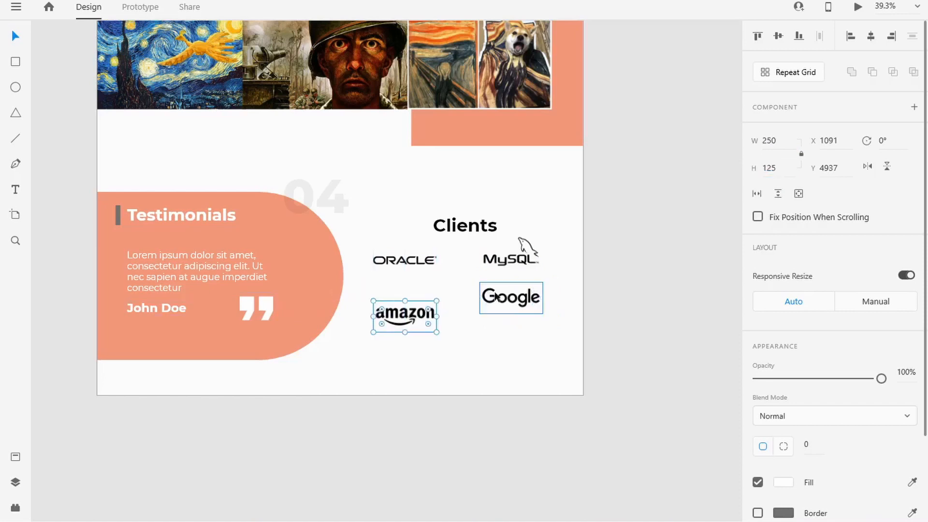
left_click_drag(510, 299, 510, 312)
left_click_drag(406, 261, 428, 269)
left_click_drag(510, 257, 511, 265)
left_click_drag(409, 313, 431, 306)
left_click_drag(514, 307, 513, 304)
left_click(425, 349)
Step: Extend the artboard downward to a height of about 6041 to make room for another section
scroll(377, 333, "down", 1)
double_click(354, 326)
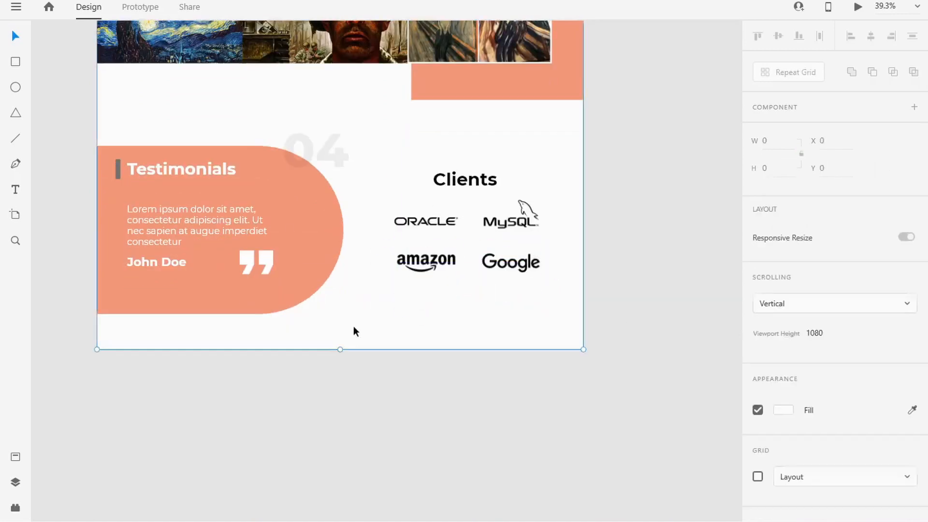
left_click_drag(339, 348, 339, 520)
scroll(359, 339, "down", 1)
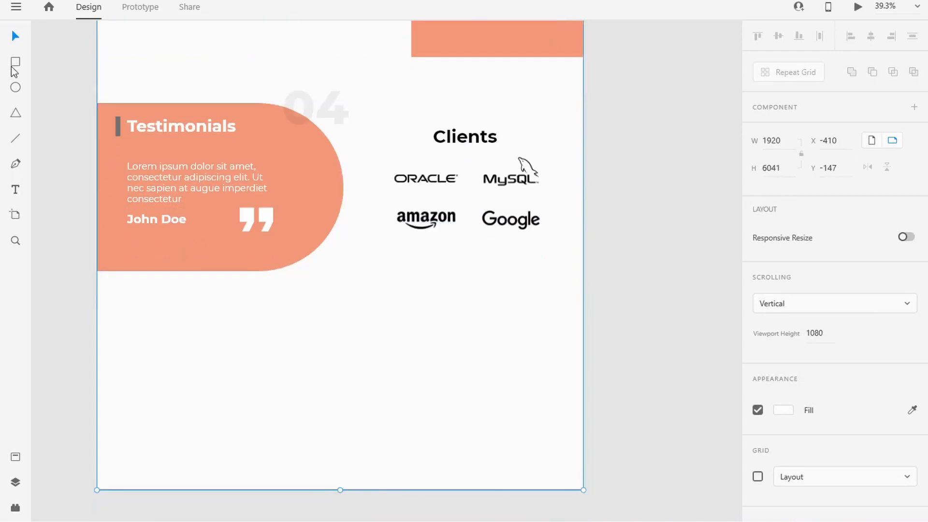
Step: Draw a rectangle about 1438 by 423 below the Testimonials section, with corner radius 76 and no border
left_click_drag(156, 303, 520, 408)
mouse_move(165, 311)
left_mouse_down()
mouse_move(180, 326)
mouse_move(175, 321)
left_mouse_up()
scroll(891, 431, "down", 3)
left_click(757, 407)
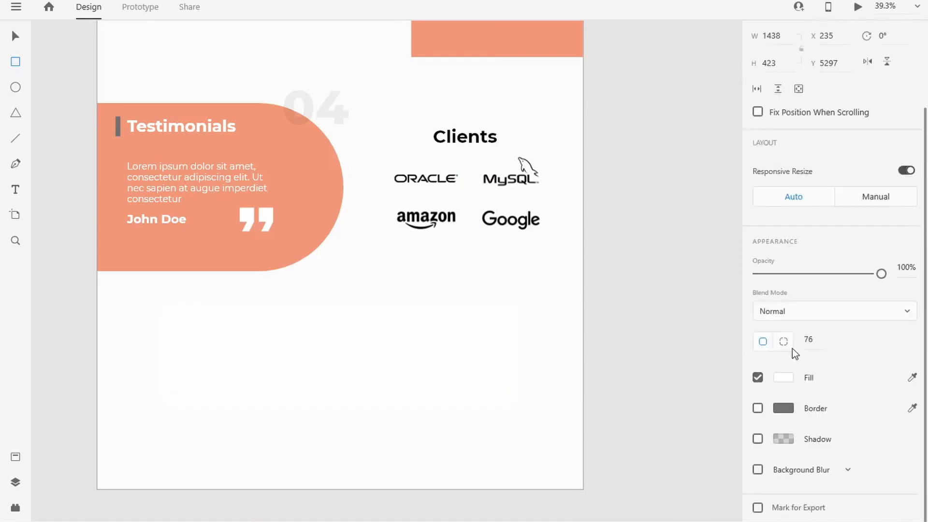
Step: Fill the rounded rectangle with the pale yellow from the Color Hunt orange palettes and reduce its height to about 359
left_click(783, 378)
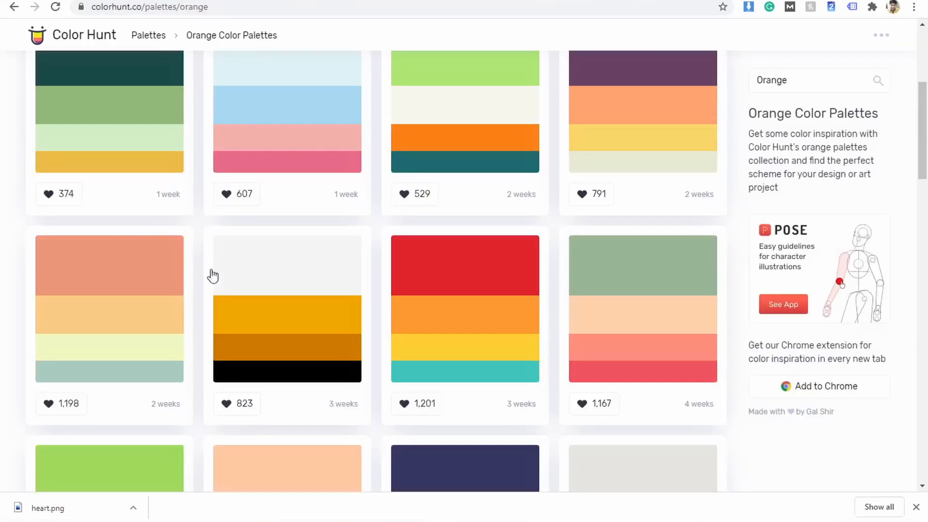
left_click(58, 367)
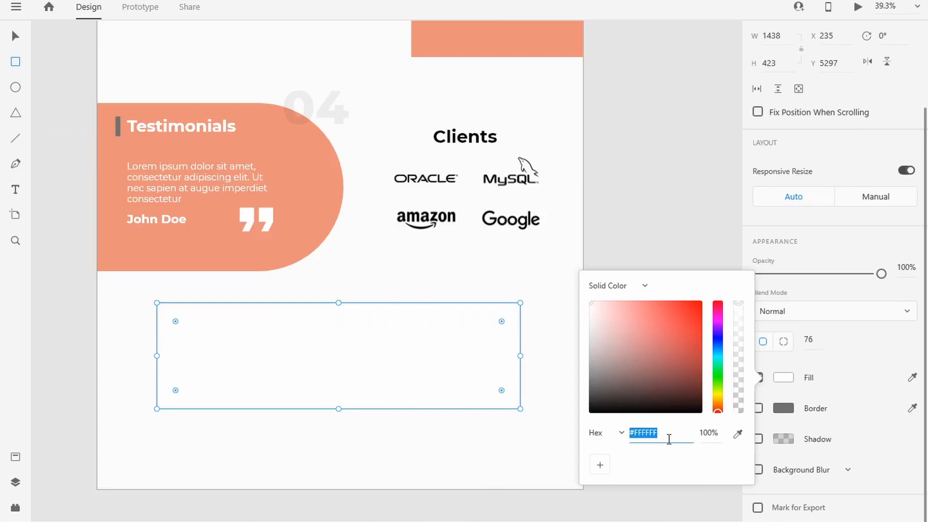
key("ctrl+v")
left_click(671, 497)
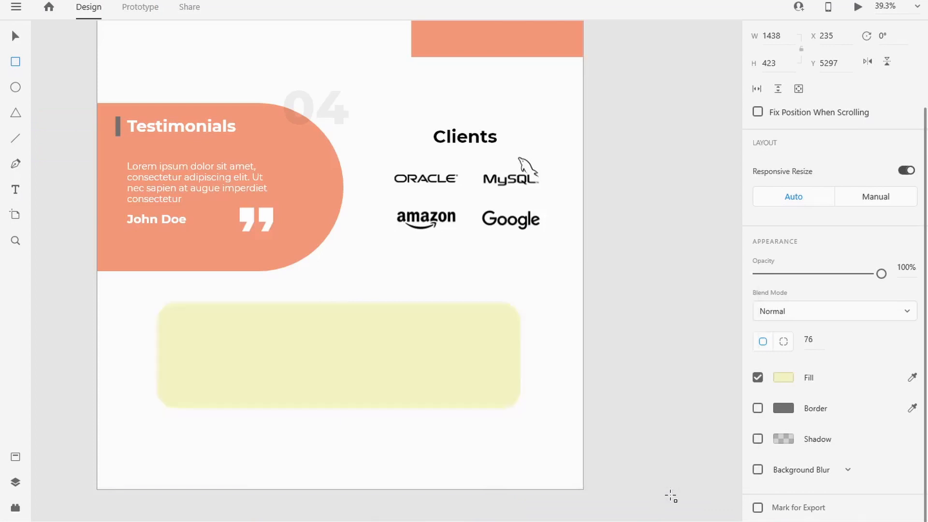
left_click_drag(338, 408, 342, 393)
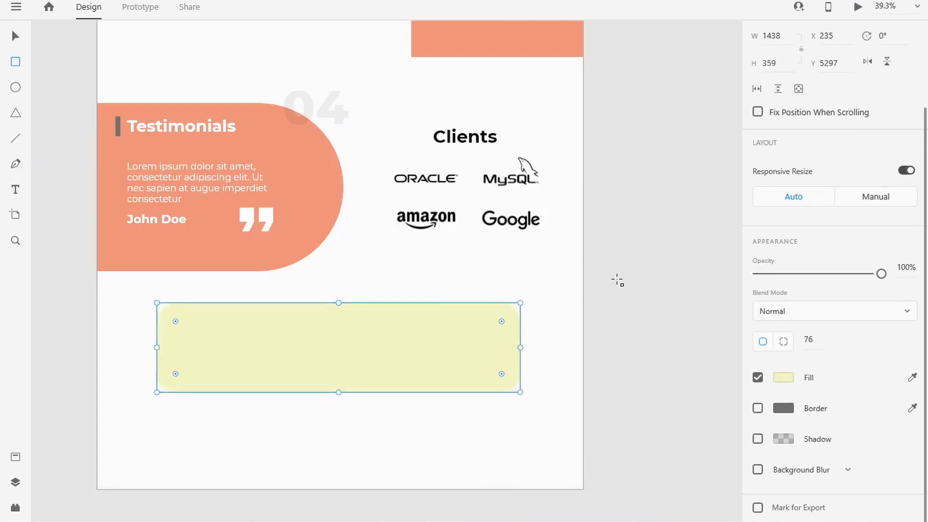
Step: Duplicate the Clients heading into the upper left of the yellow box and change its text to "Subscribe Us"
scroll(246, 297, "up", 2)
left_click(515, 96)
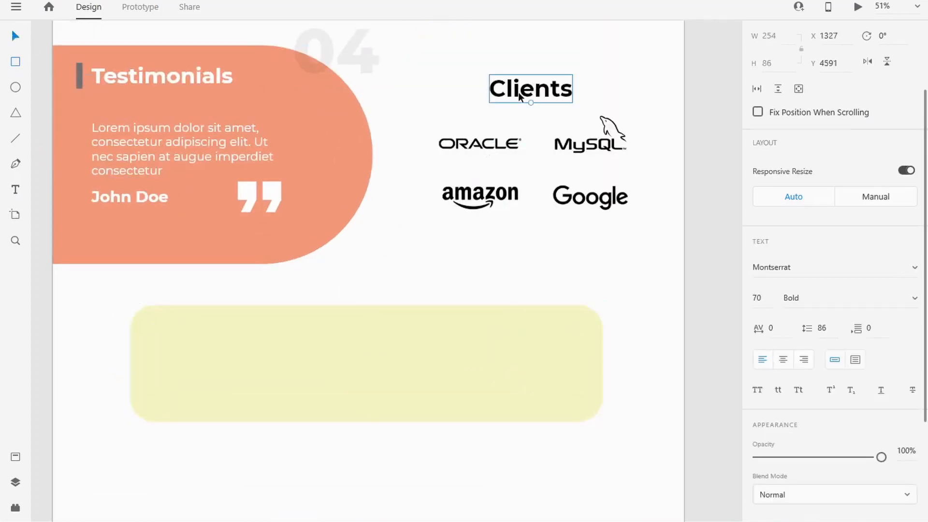
left_click_drag(518, 92, 184, 332)
double_click(212, 332)
type("Subscribe Us")
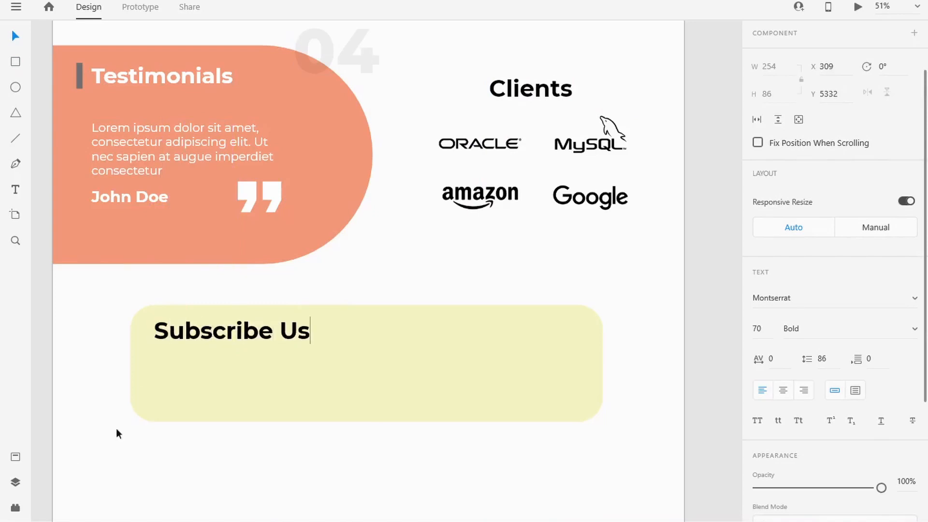
Step: Reduce the "Subscribe Us" heading's font size to 52
double_click(213, 330)
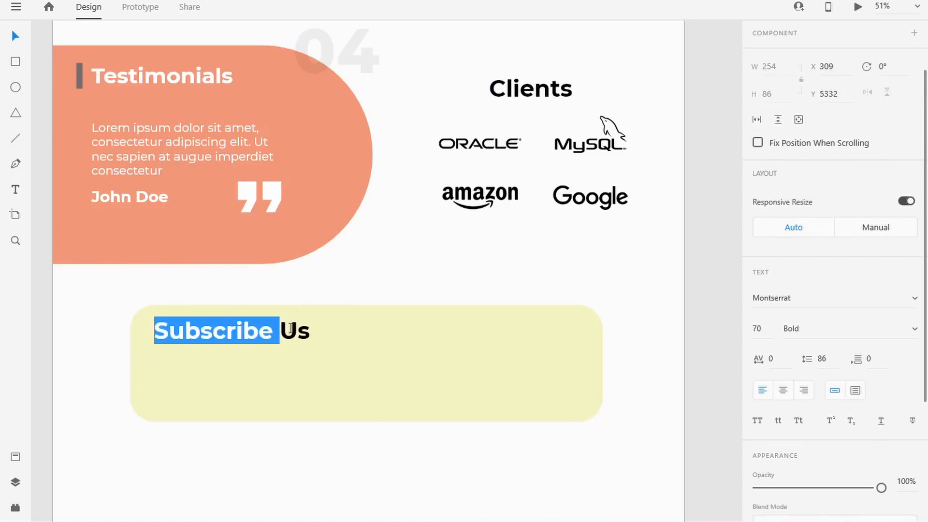
left_click(765, 328)
key("ctrl+a")
left_click(763, 333)
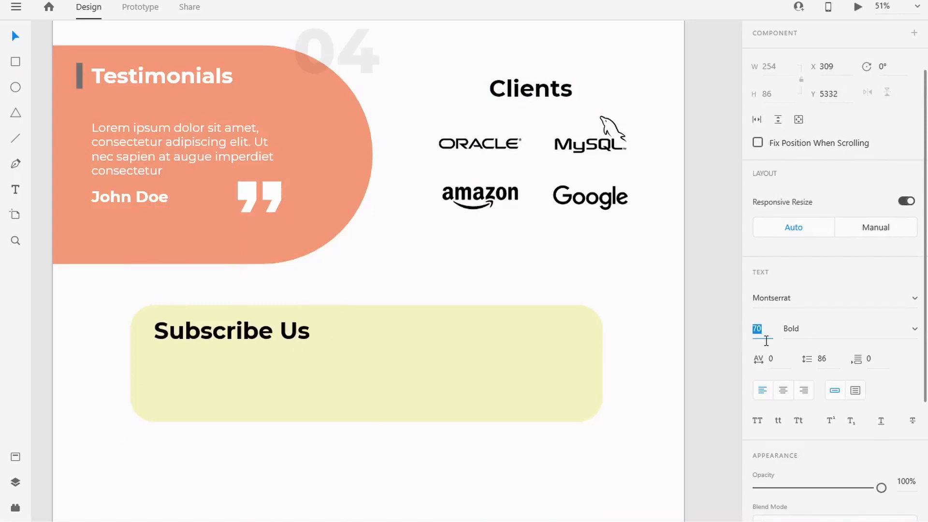
key("Down")
key("Down")
key("Down")
key("Down")
key("Down")
key("Down")
key("Down")
key("Down")
key("Down")
key("Down")
key("Down")
key("Down")
key("Down")
key("Down")
key("Down")
key("Down")
key("Down")
key("Down")
key("Down")
key("Up")
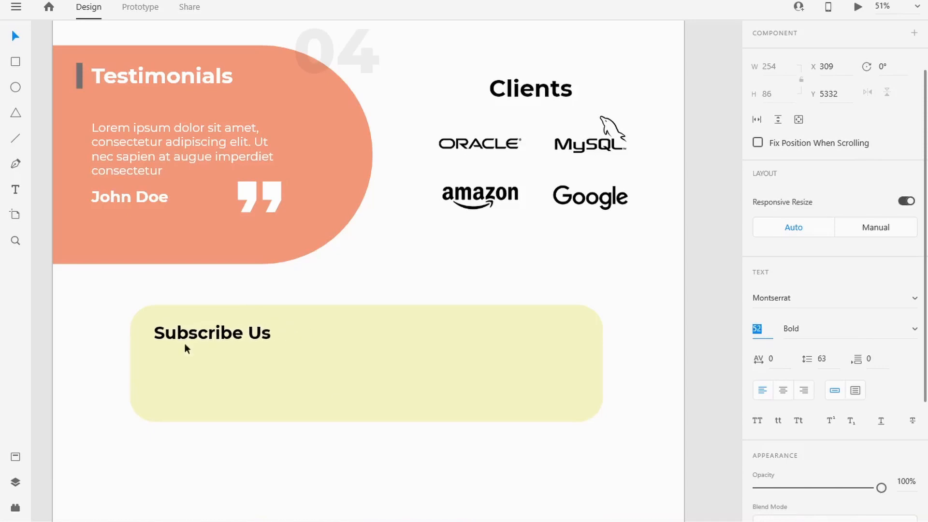
Step: Shift the "Subscribe Us" heading right to X 333 and draw a white input field about 410 by 72 beneath it
left_click(193, 335)
left_click(12, 40)
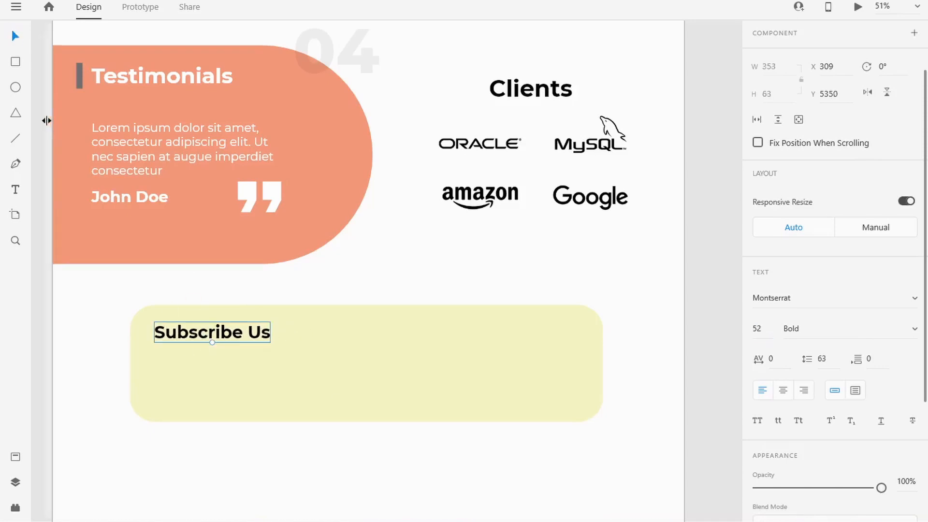
left_click_drag(194, 334, 202, 333)
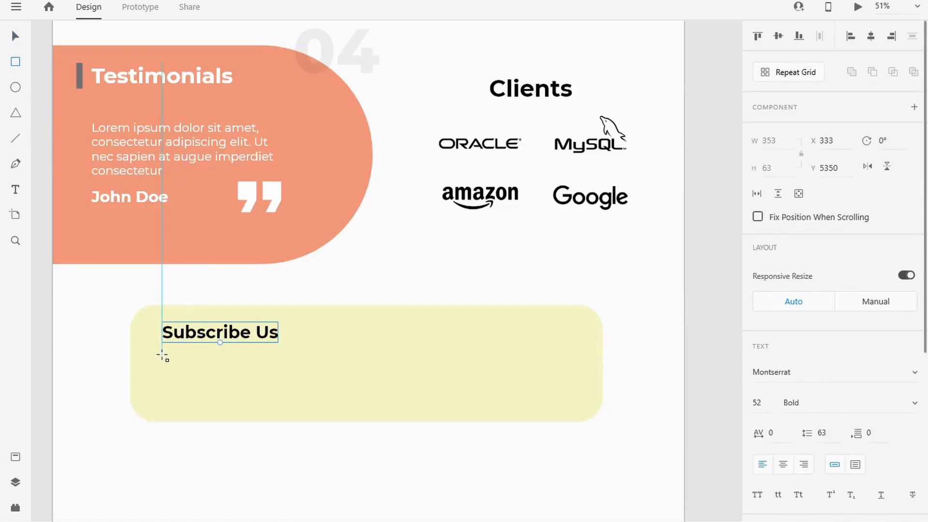
mouse_move(162, 355)
left_mouse_down()
mouse_move(302, 383)
mouse_move(297, 377)
left_mouse_up()
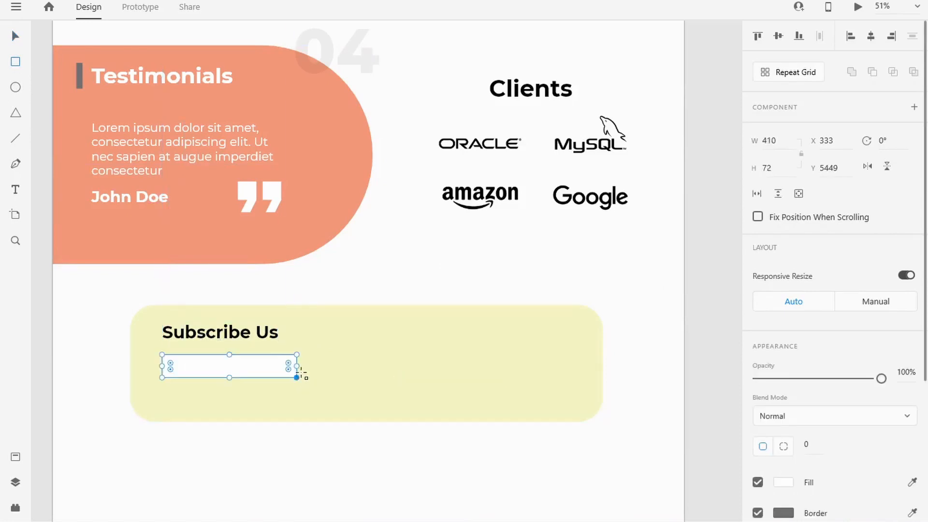
Step: Duplicate the "Subscribe Us" heading into the white input field and change the copy's text to "Email ID"
left_click(217, 332)
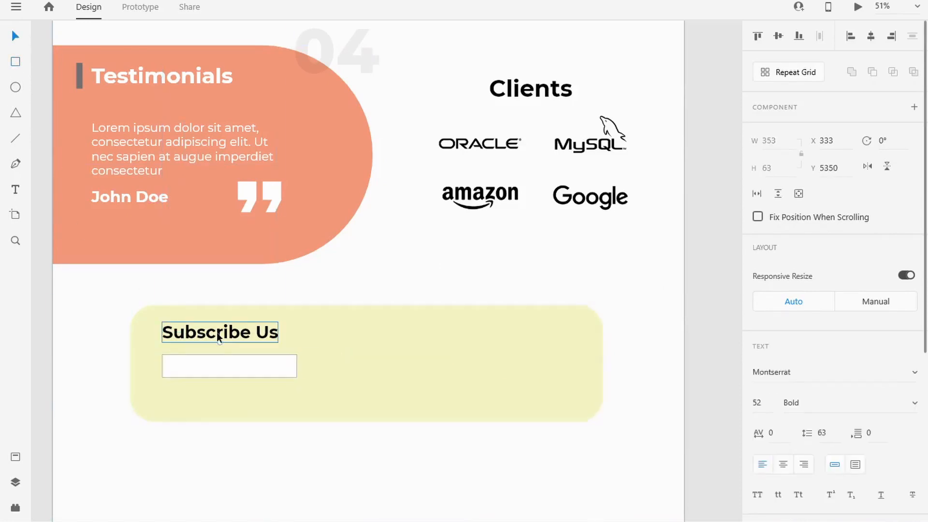
left_click_drag(216, 332, 221, 365)
double_click(269, 366)
type("Email ID")
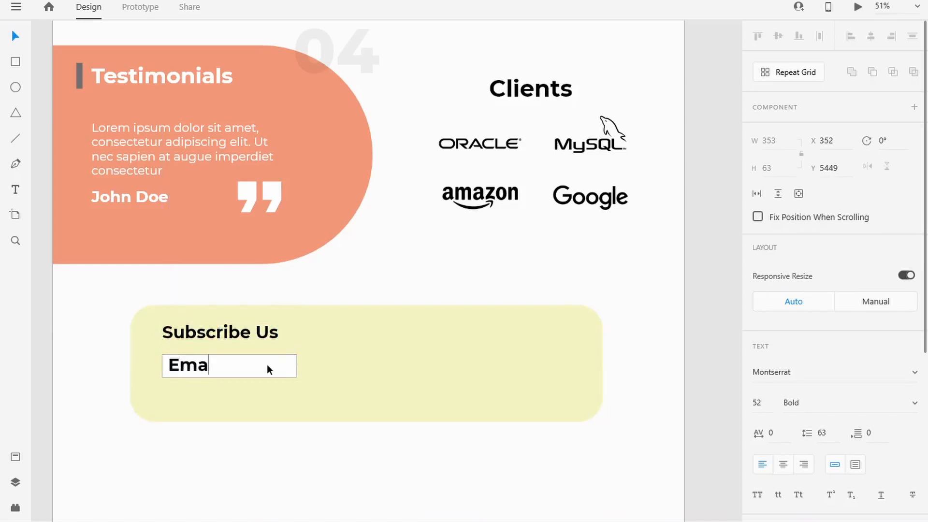
Step: Set the "Email ID" placeholder text to size 33
key("ctrl+a")
scroll(762, 330, "down", 2)
left_click(762, 329)
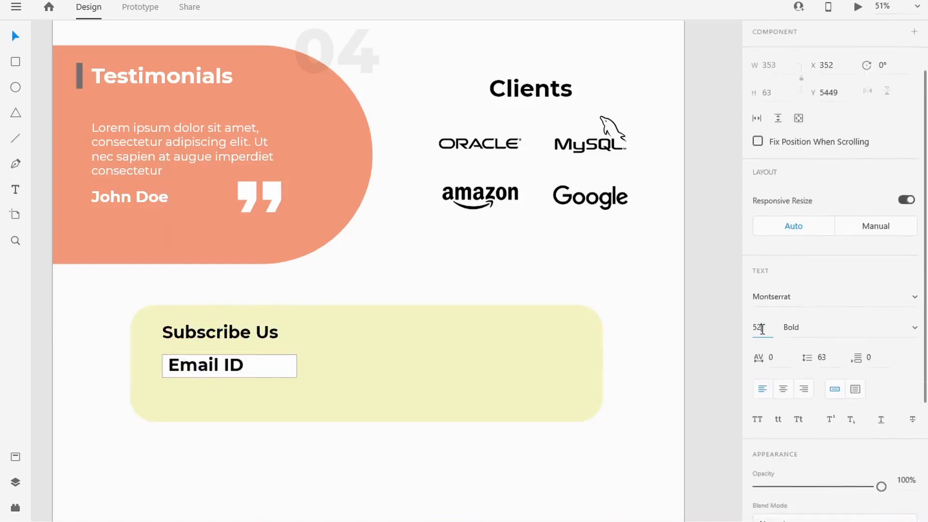
type("35")
key("Return")
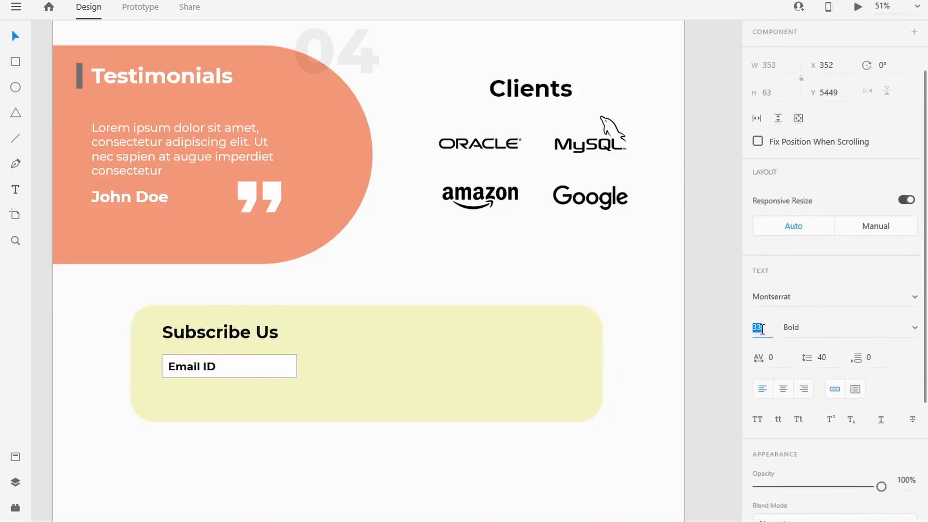
Step: Recolour the "Email ID" placeholder text to light grey
scroll(762, 329, "down", 4)
left_click(781, 410)
left_click_drag(588, 387, 561, 340)
left_click(293, 374)
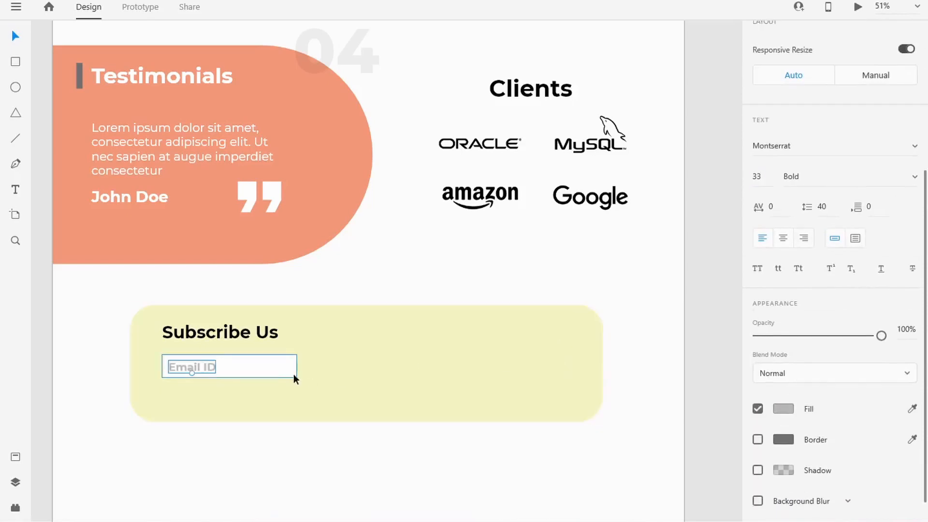